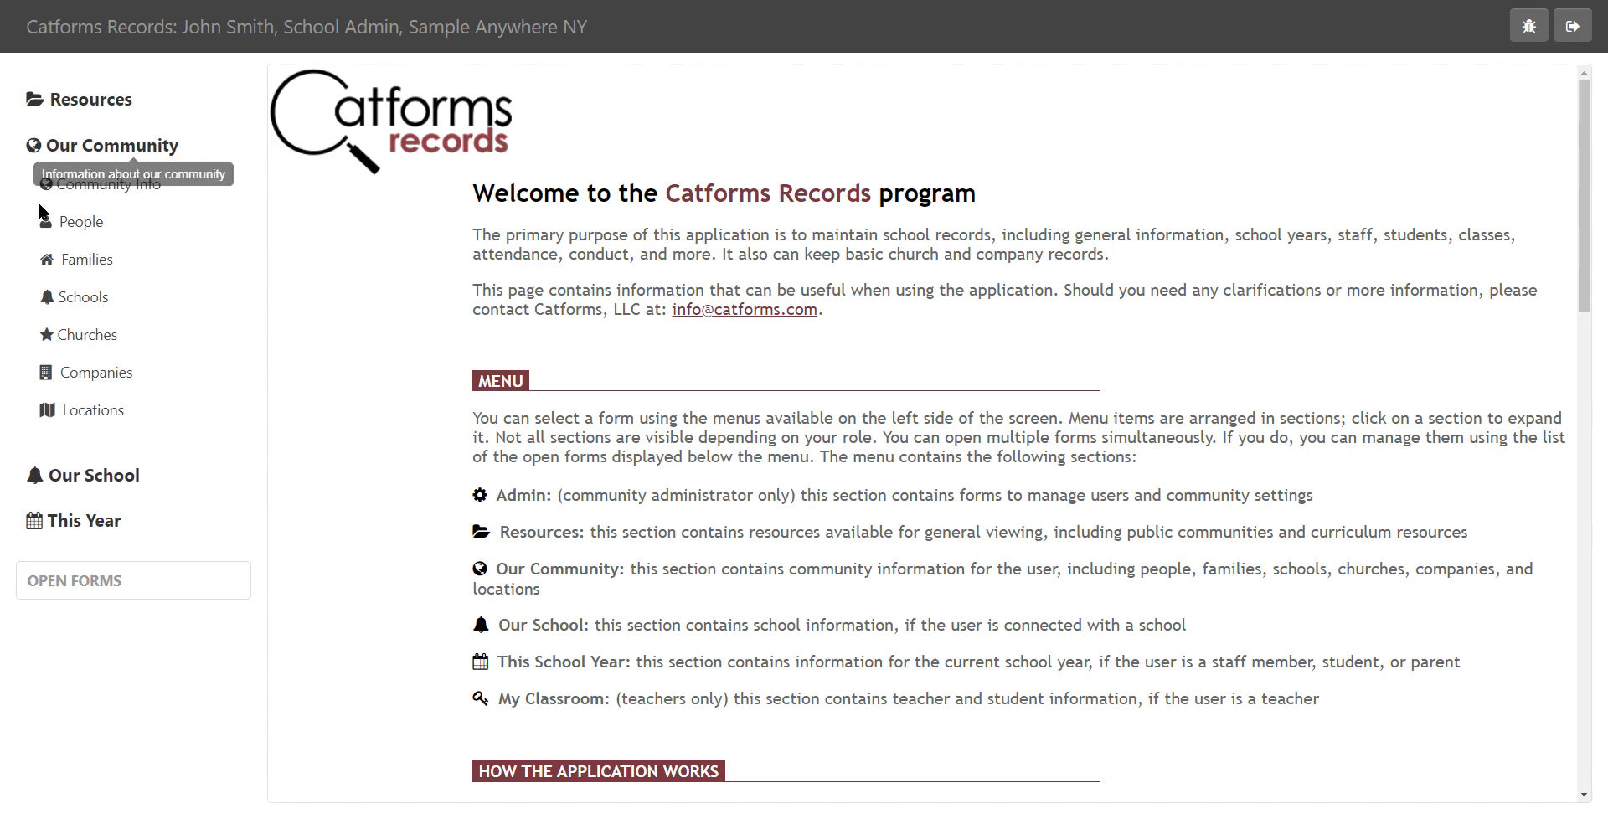
# Browse the People and Families community forms and view the contact details of the third person in the People list
pyautogui.click(60, 224)
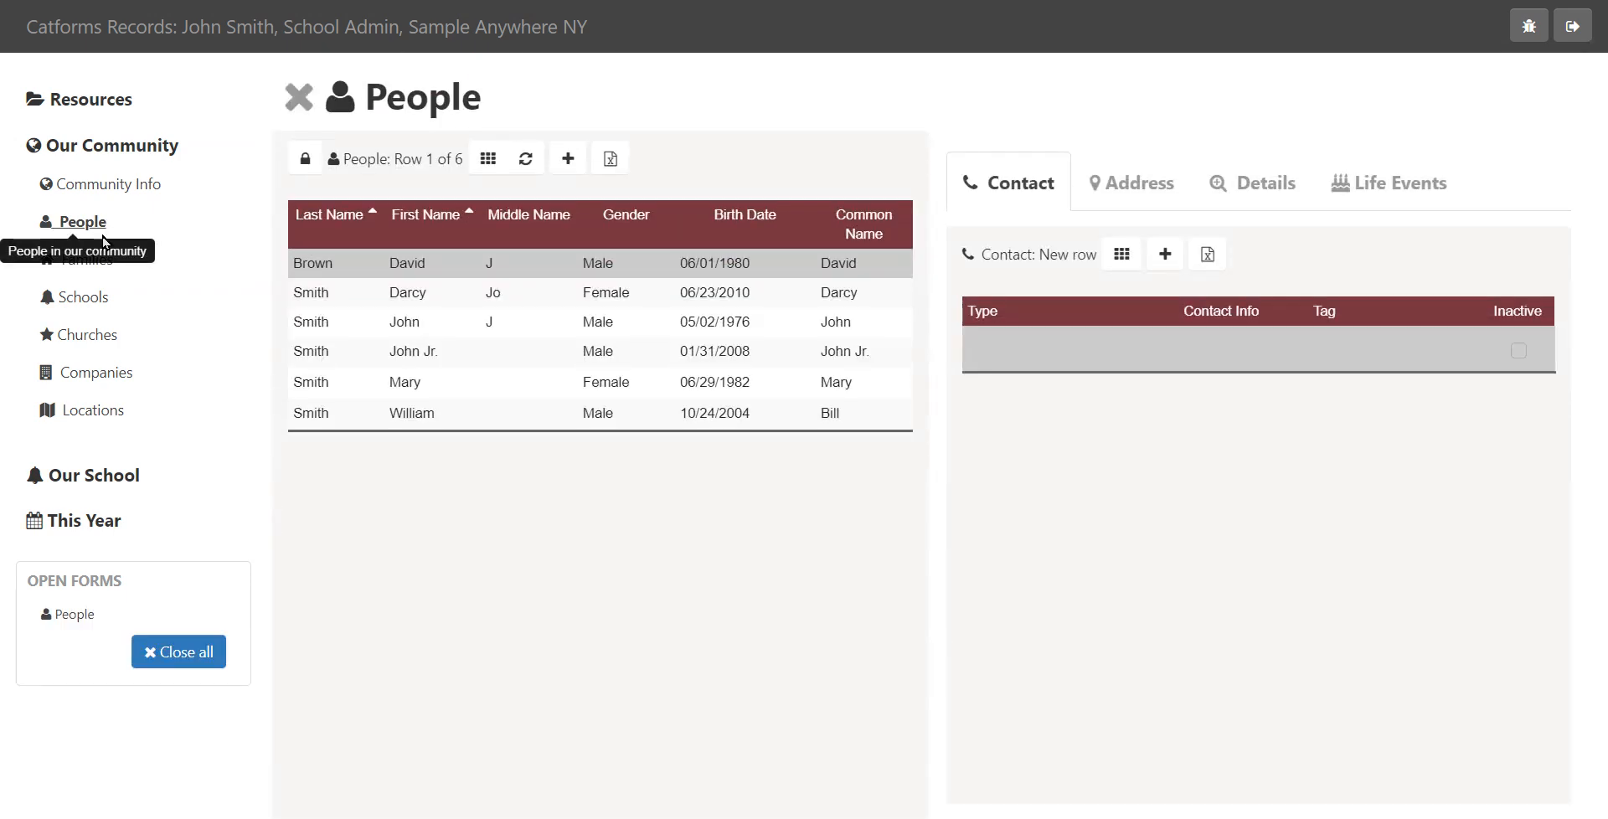
pyautogui.click(92, 263)
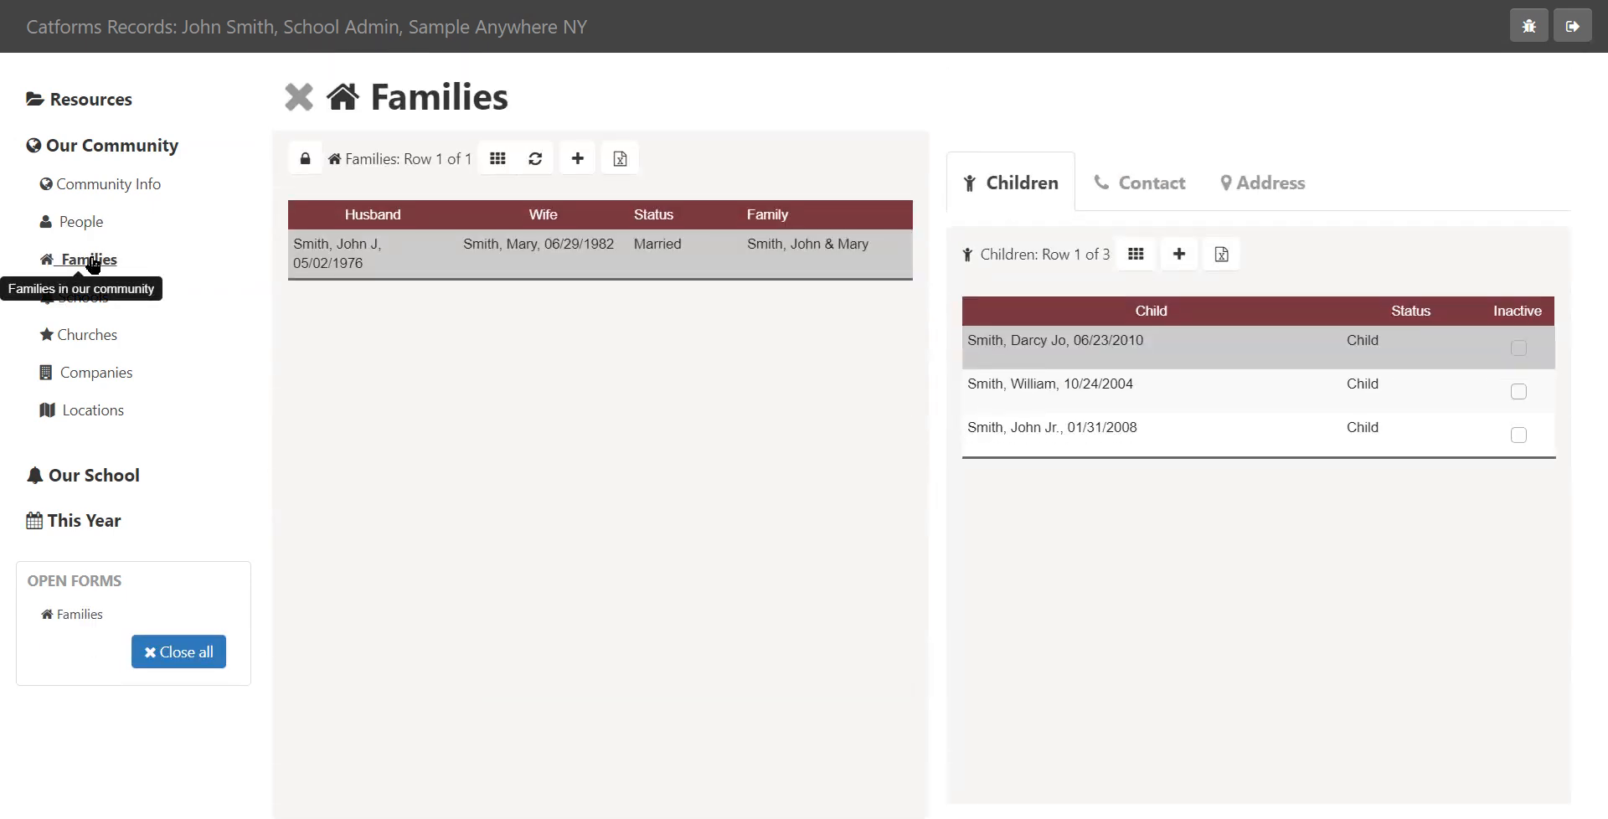
pyautogui.click(67, 232)
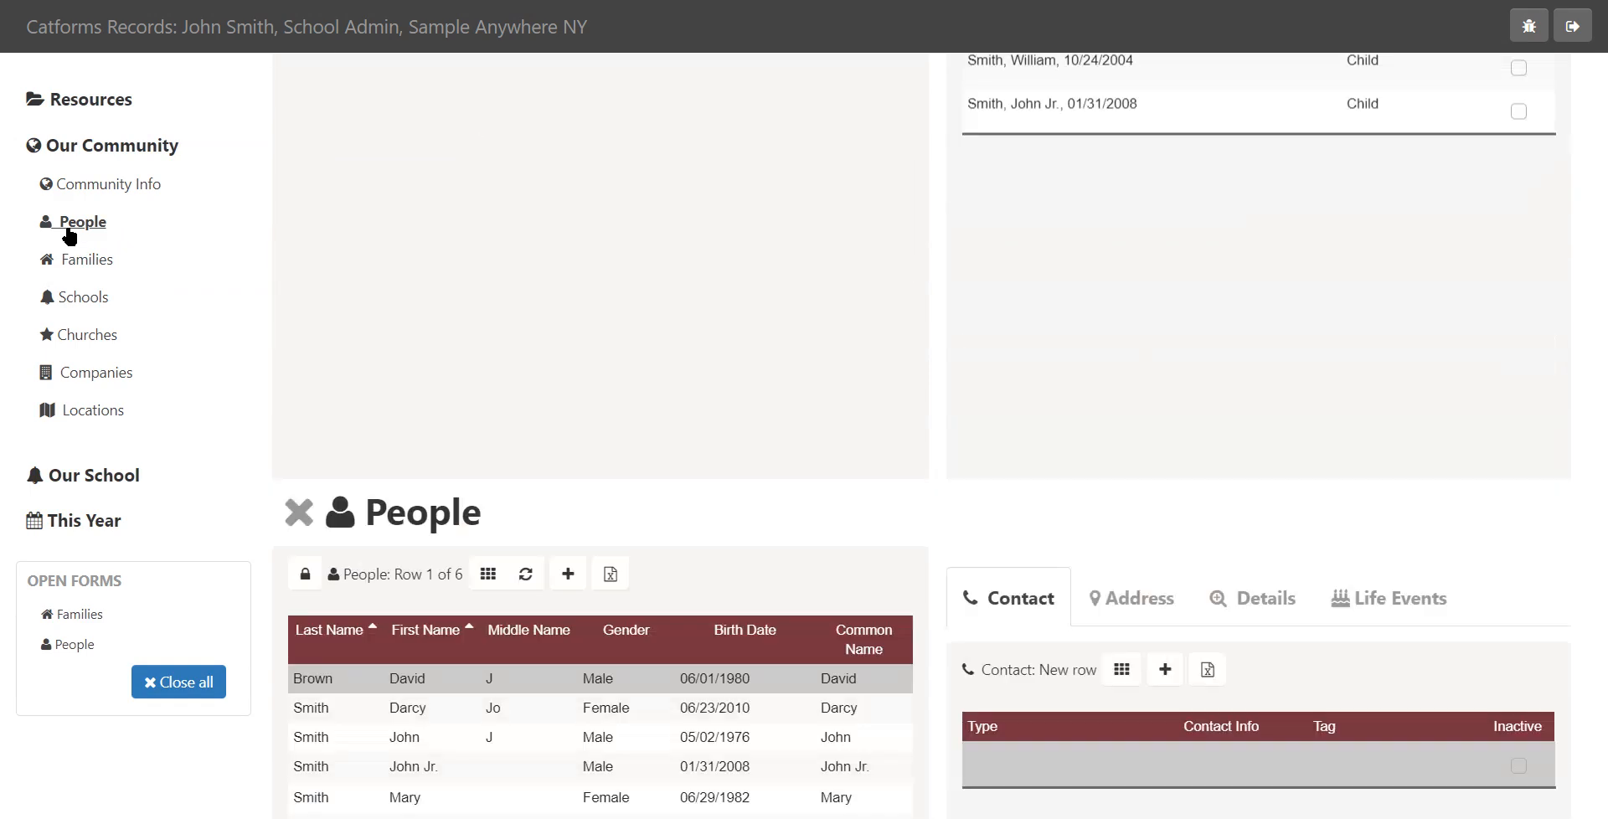
pyautogui.click(396, 327)
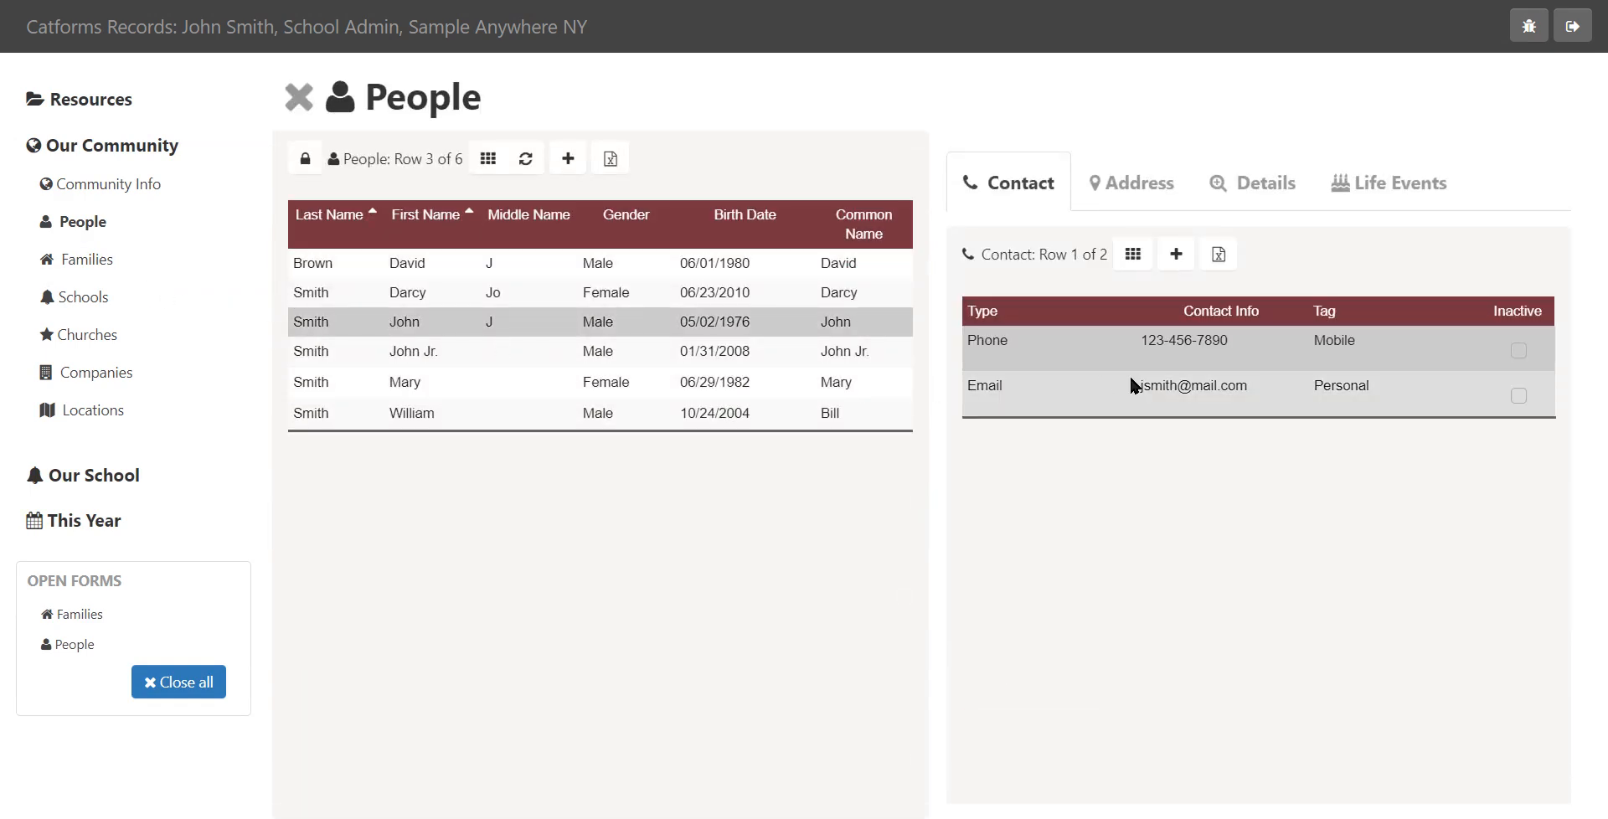
# Review the Locations list, the family's address and the school's people roles, and close all open forms
pyautogui.click(109, 412)
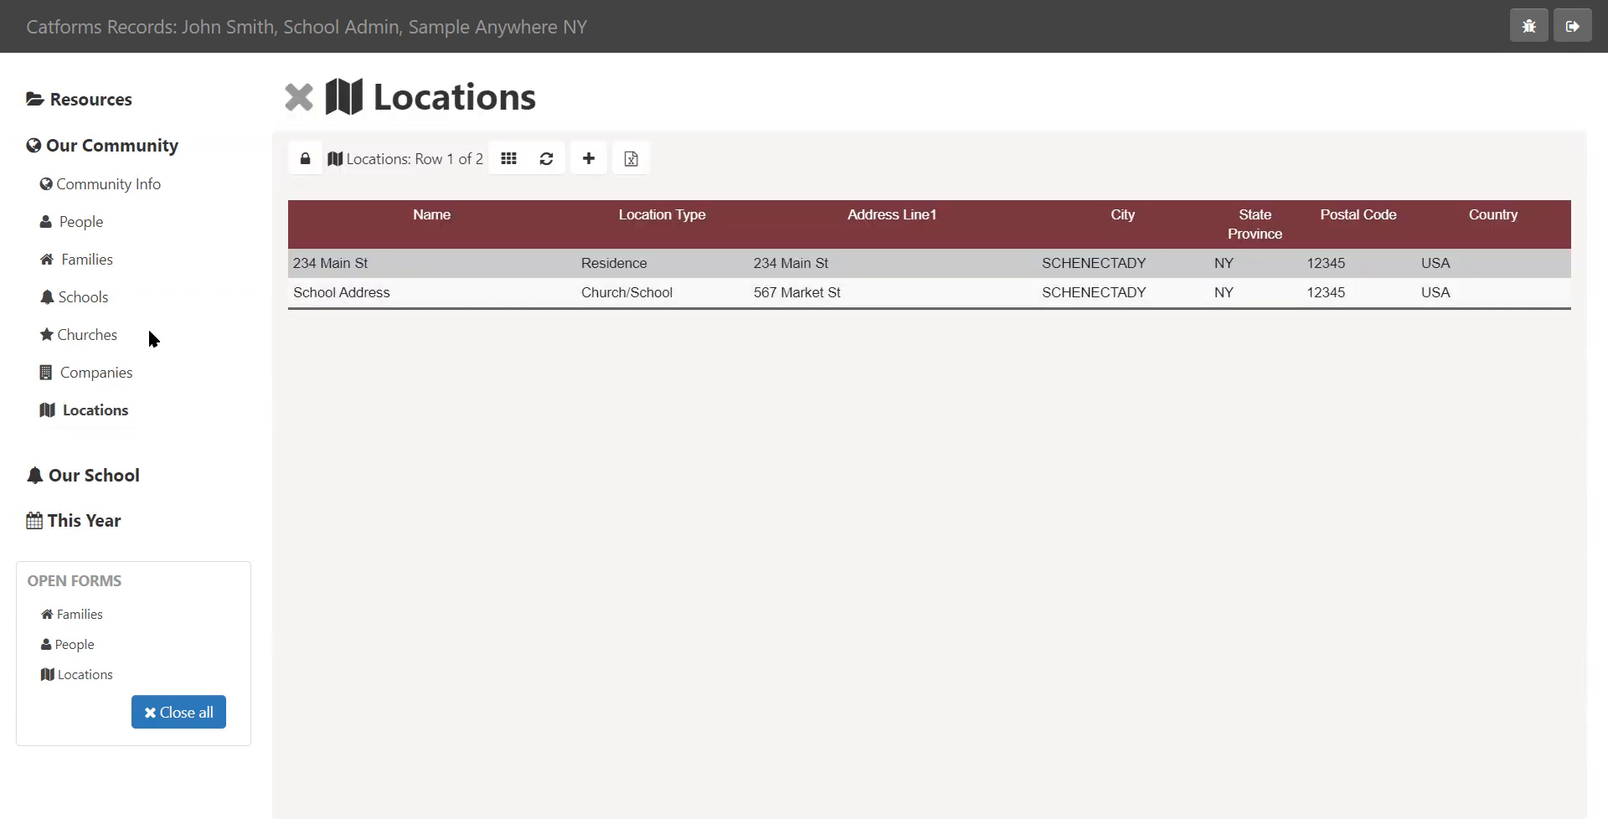
pyautogui.click(92, 265)
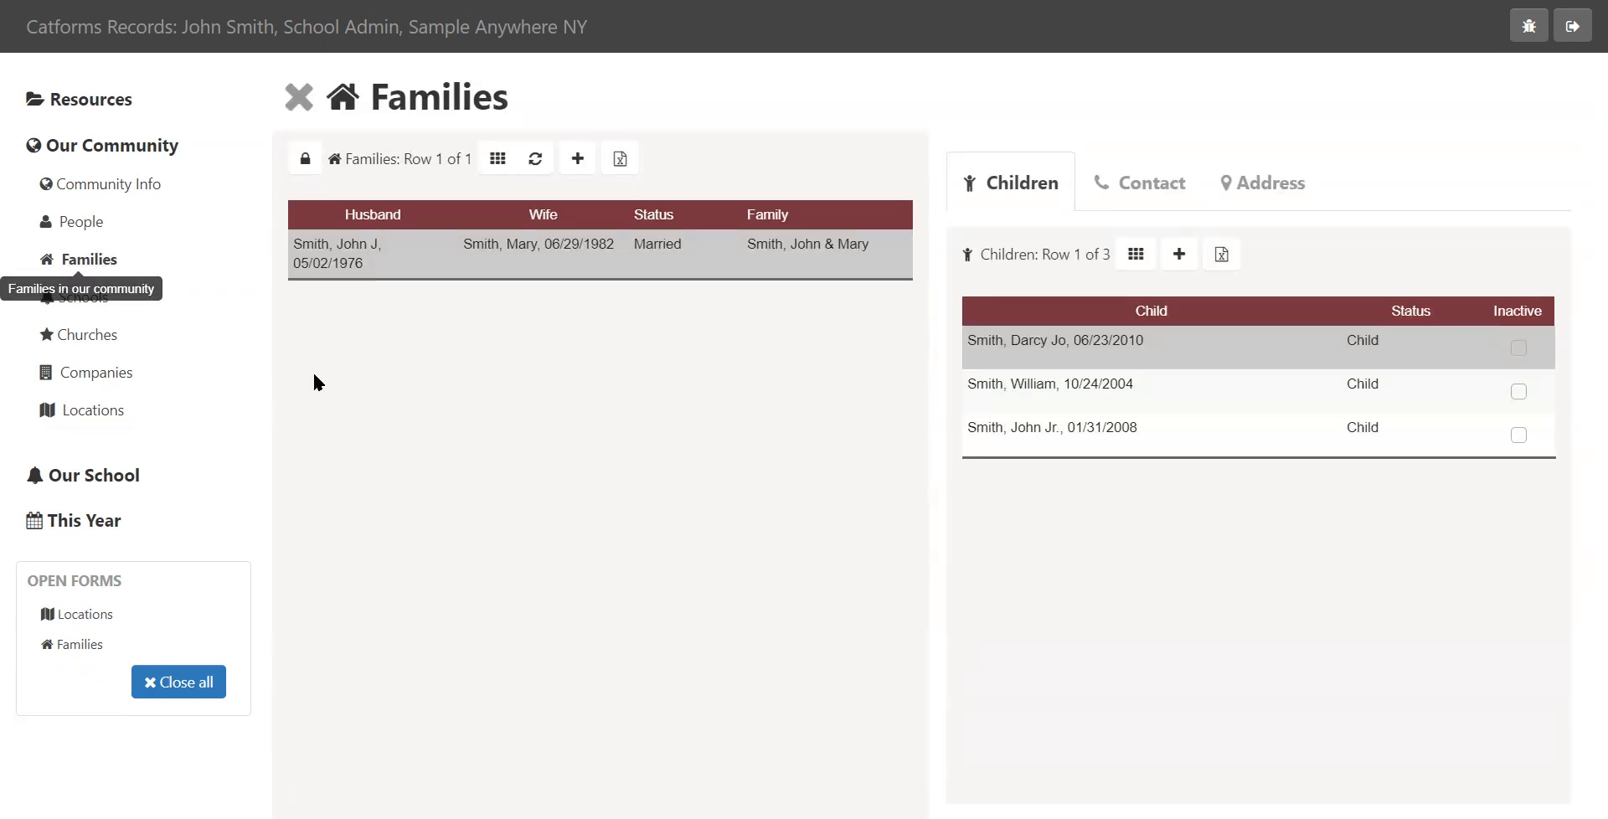
pyautogui.click(1291, 178)
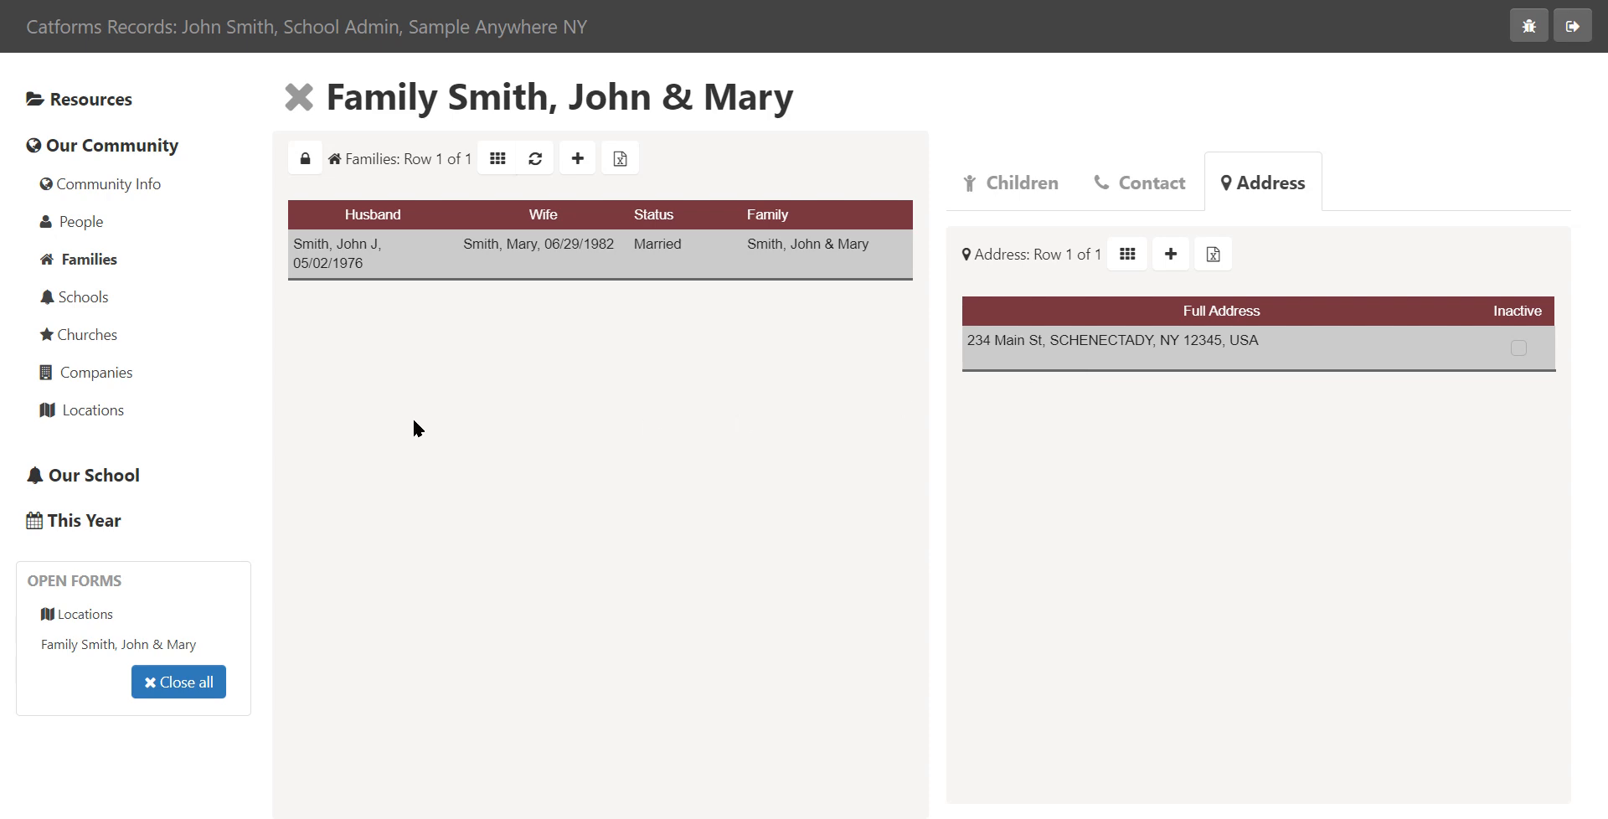
pyautogui.click(84, 298)
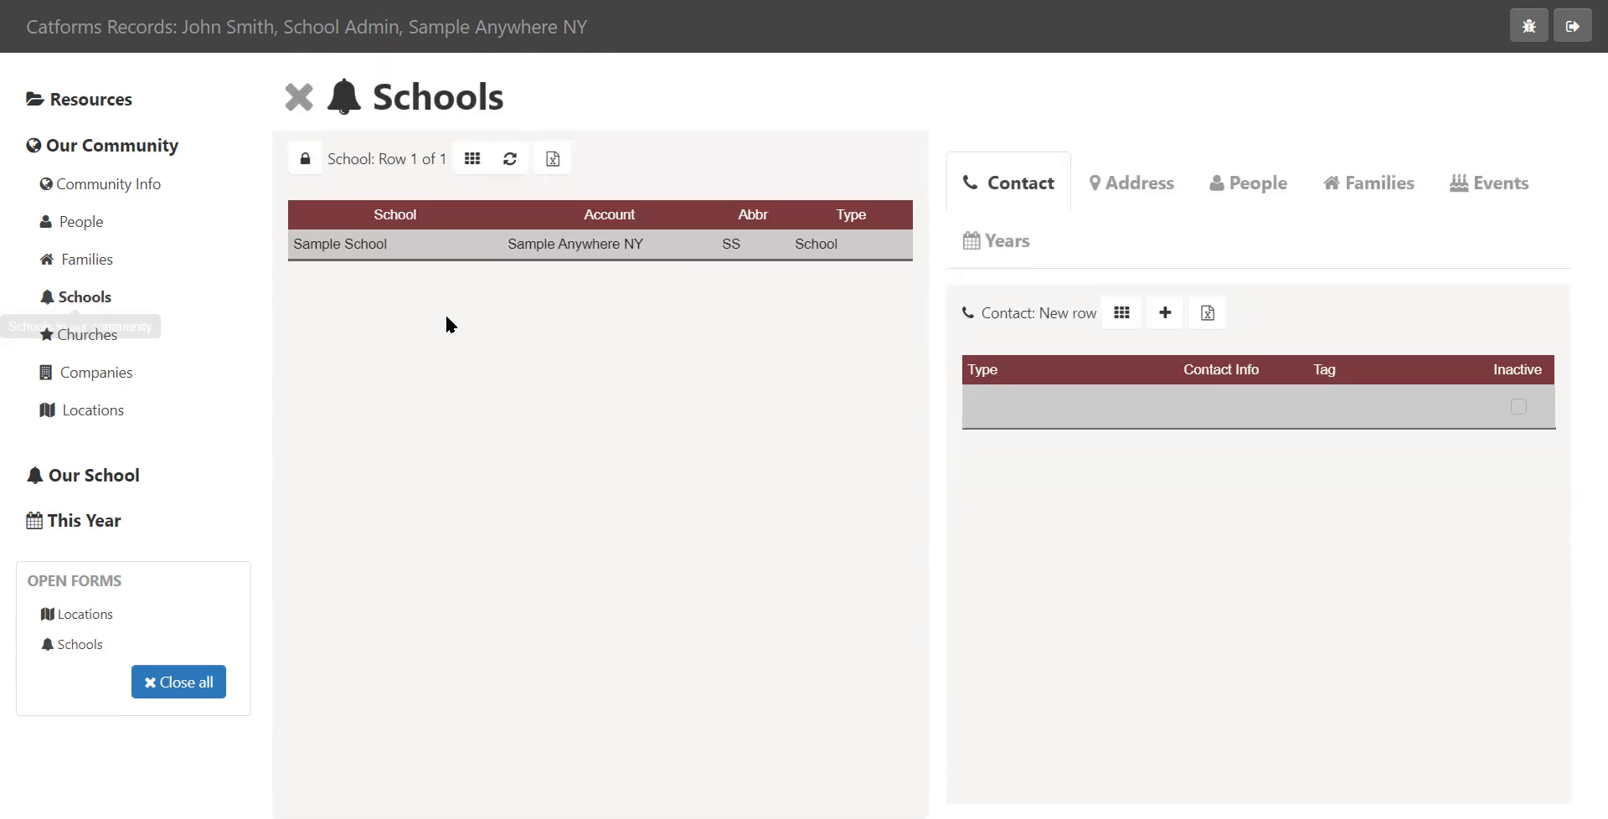
pyautogui.click(1262, 184)
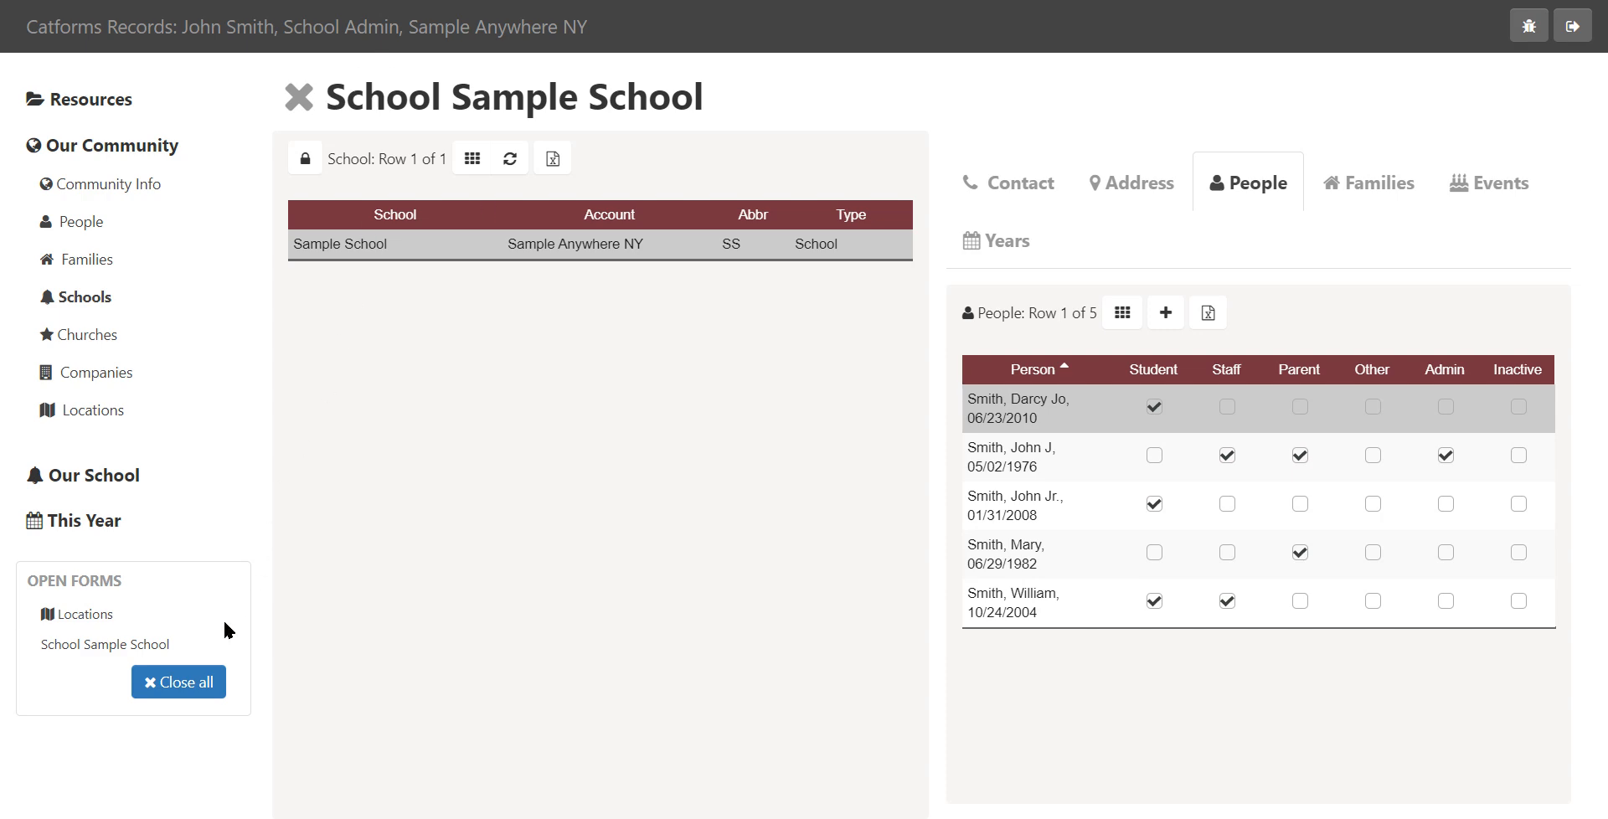
pyautogui.click(198, 679)
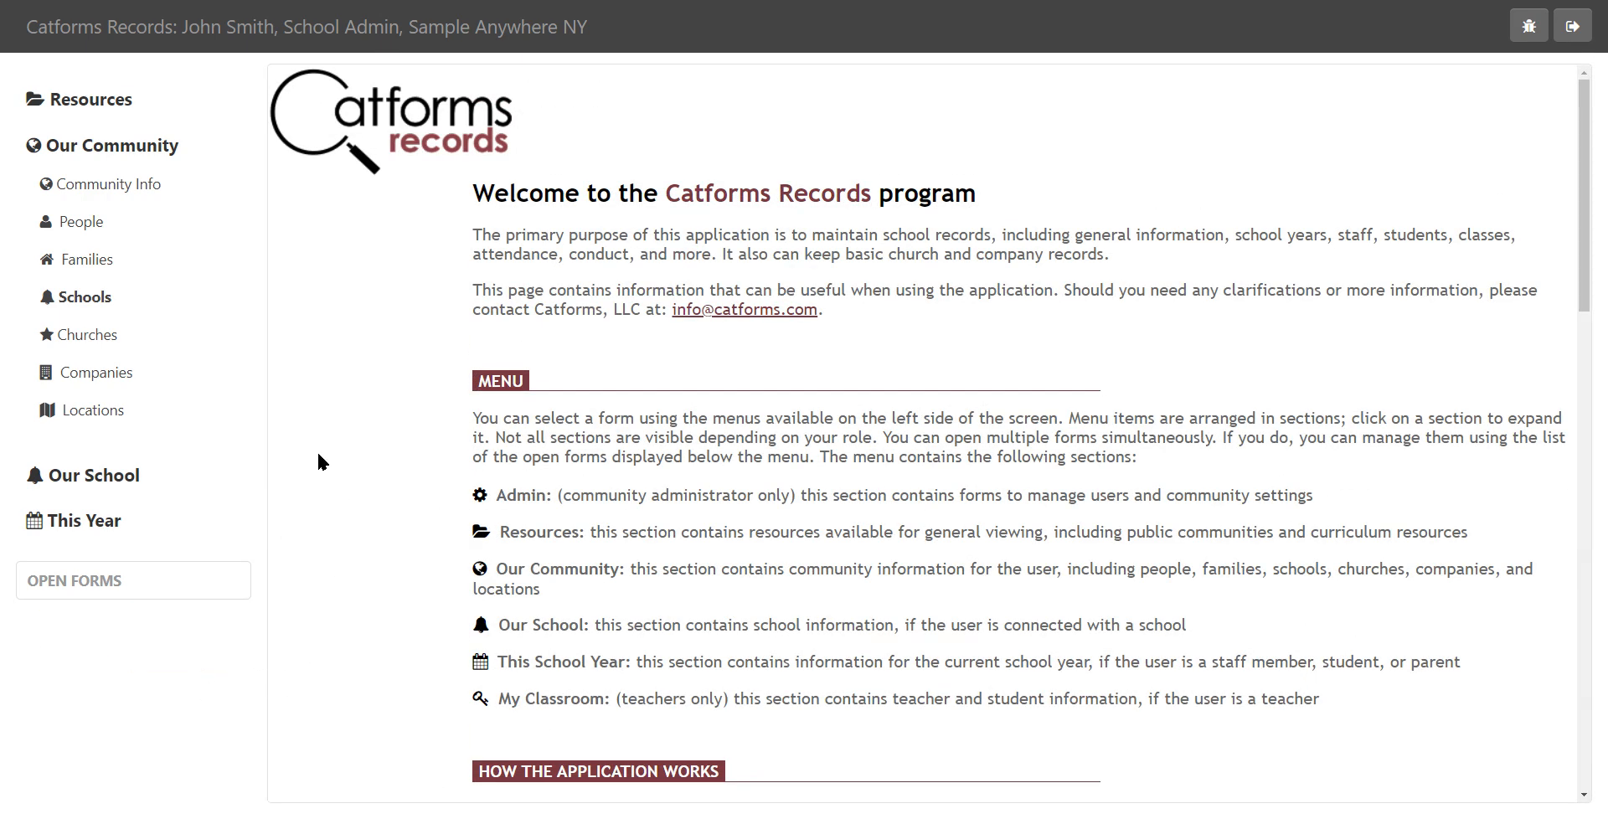
# Open the school's info form and add a new contact row of type Phone
pyautogui.click(118, 476)
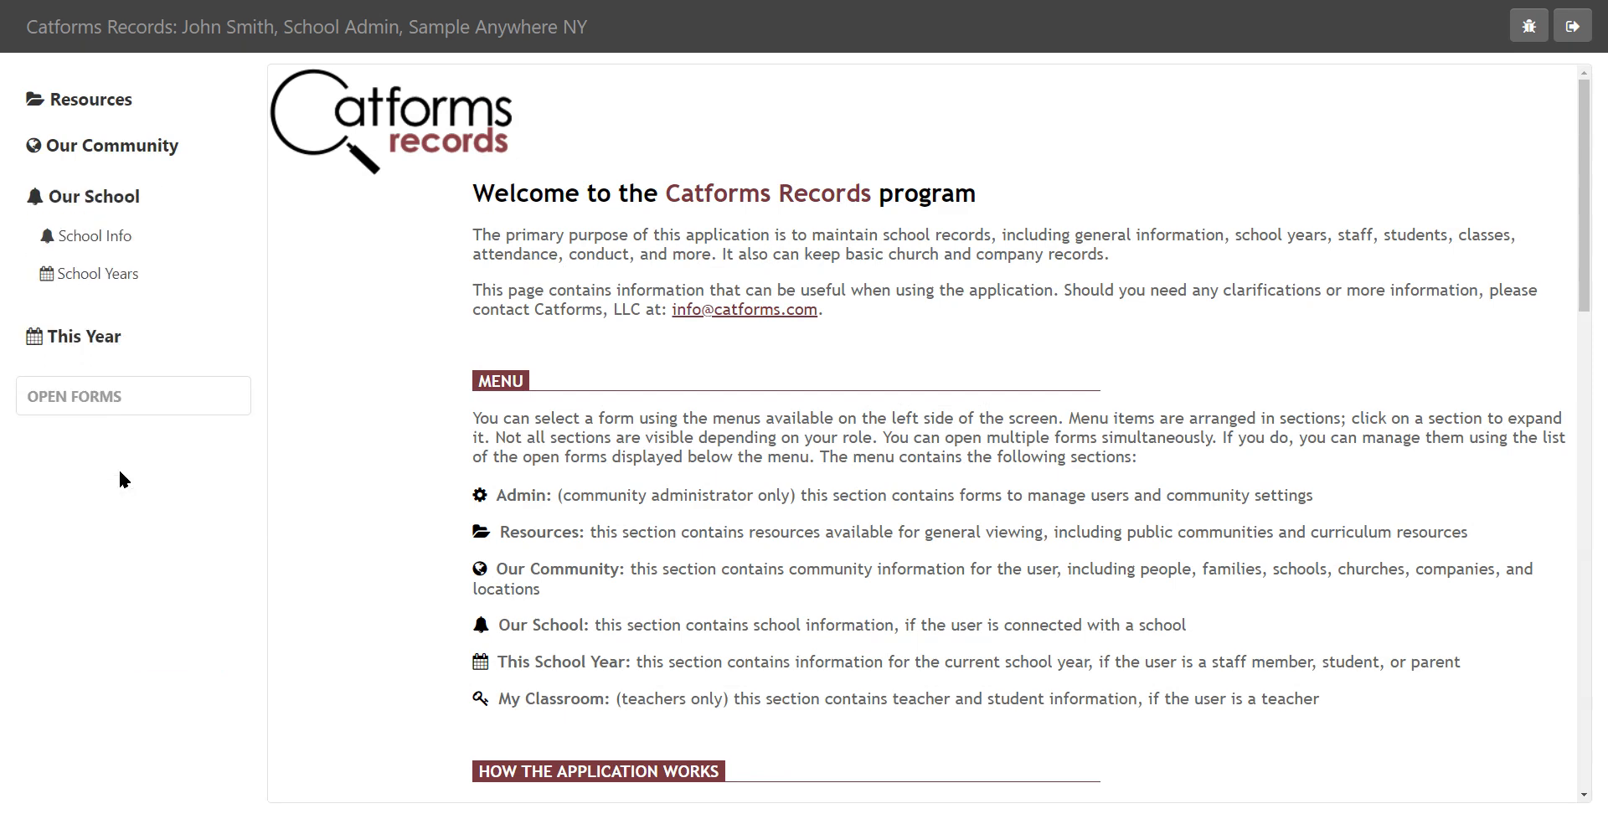
pyautogui.click(121, 232)
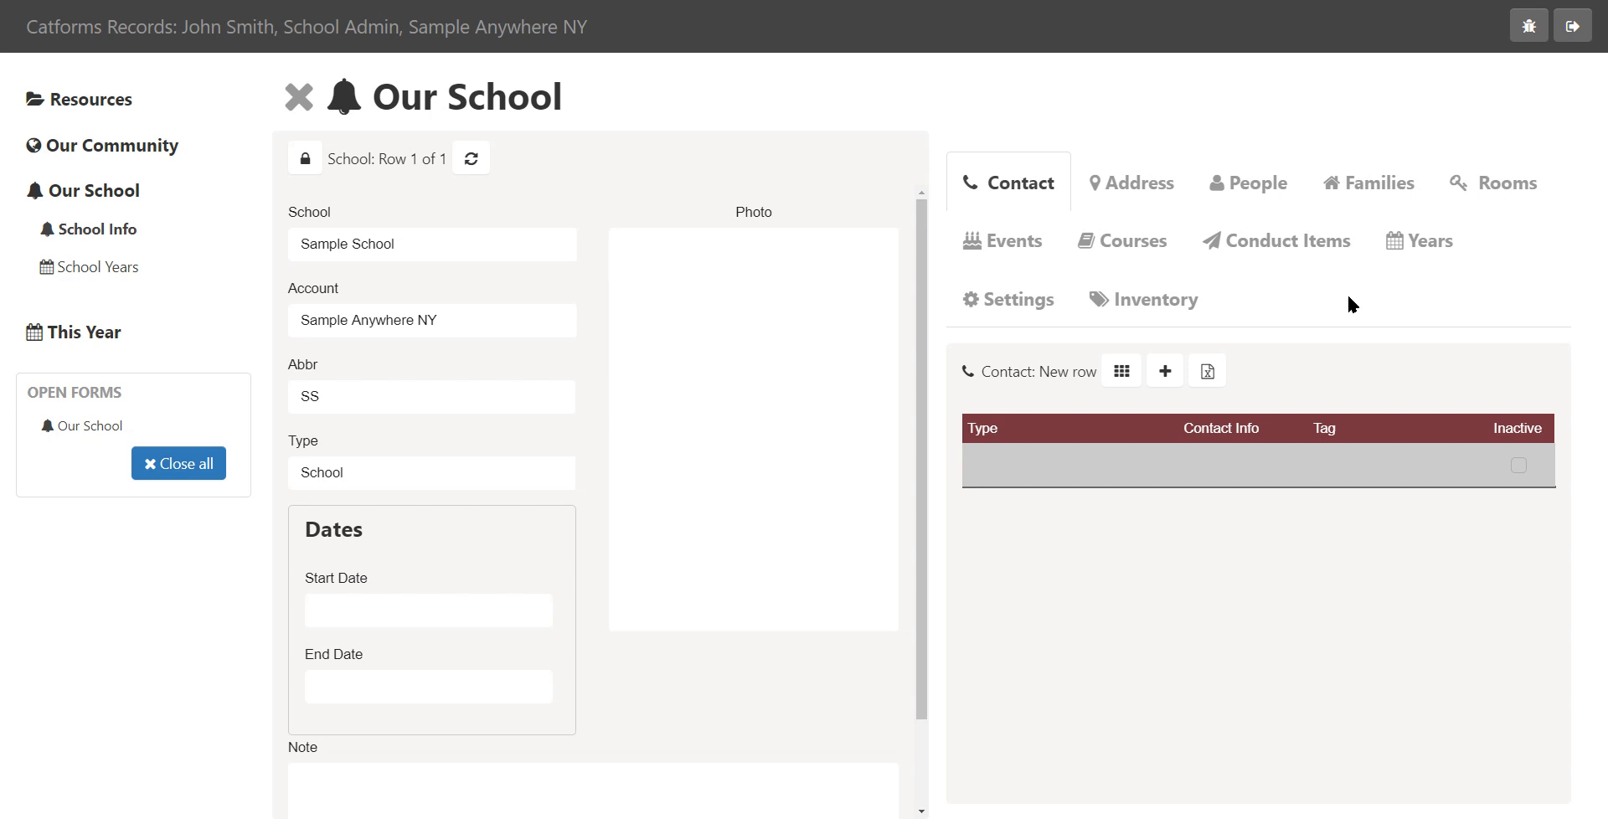
pyautogui.click(1154, 384)
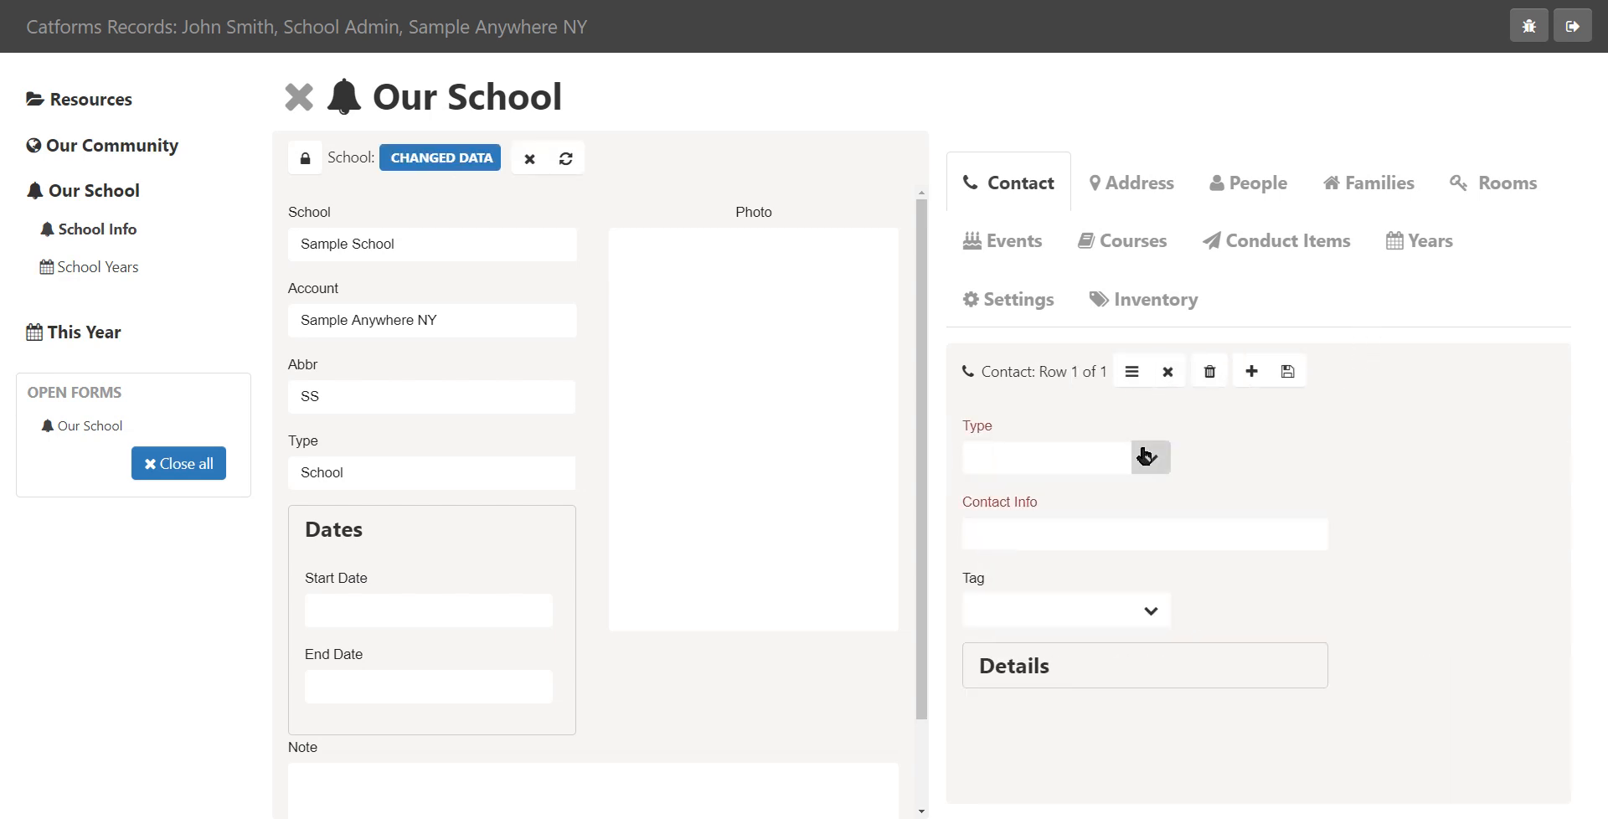
pyautogui.click(1150, 458)
pyautogui.click(1001, 495)
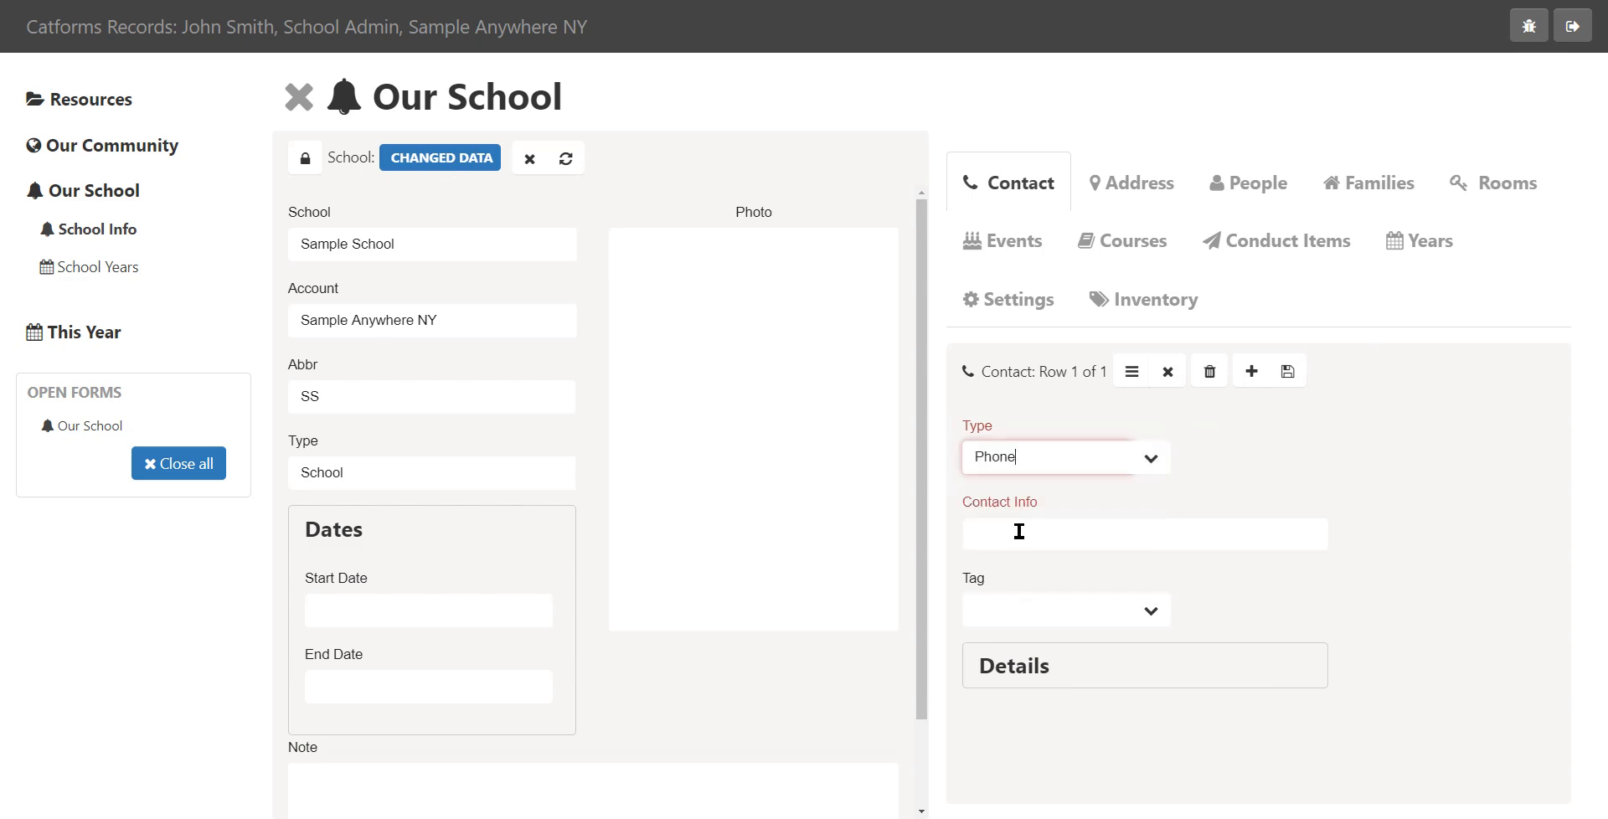
# Enter the school's phone number as contact info, tag it Business, and save the contact
pyautogui.click(1022, 520)
pyautogui.write('123-654')
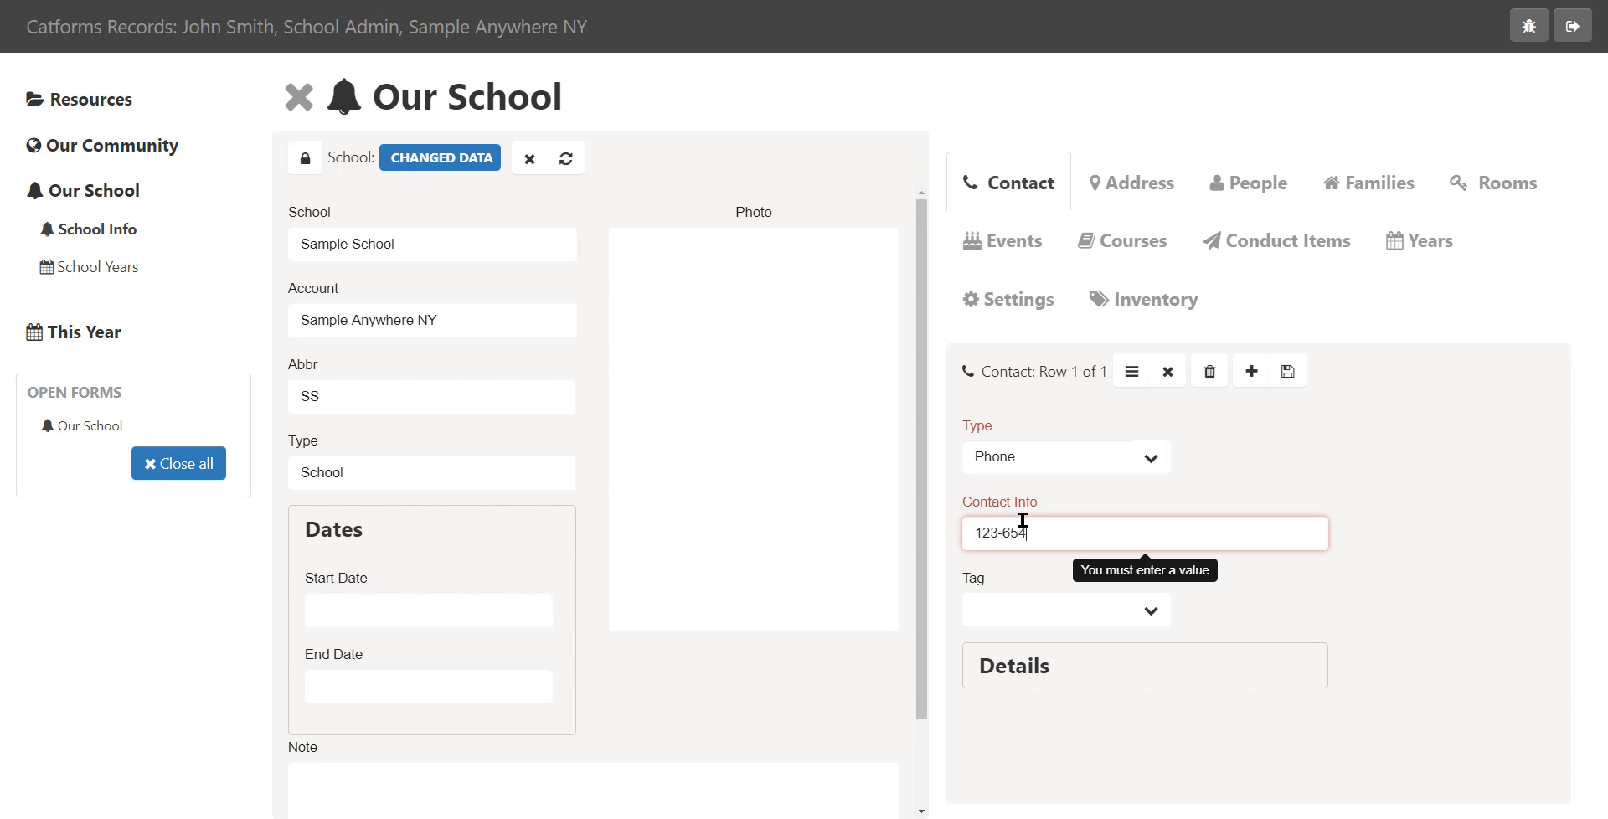
pyautogui.write('-7890')
pyautogui.click(1153, 613)
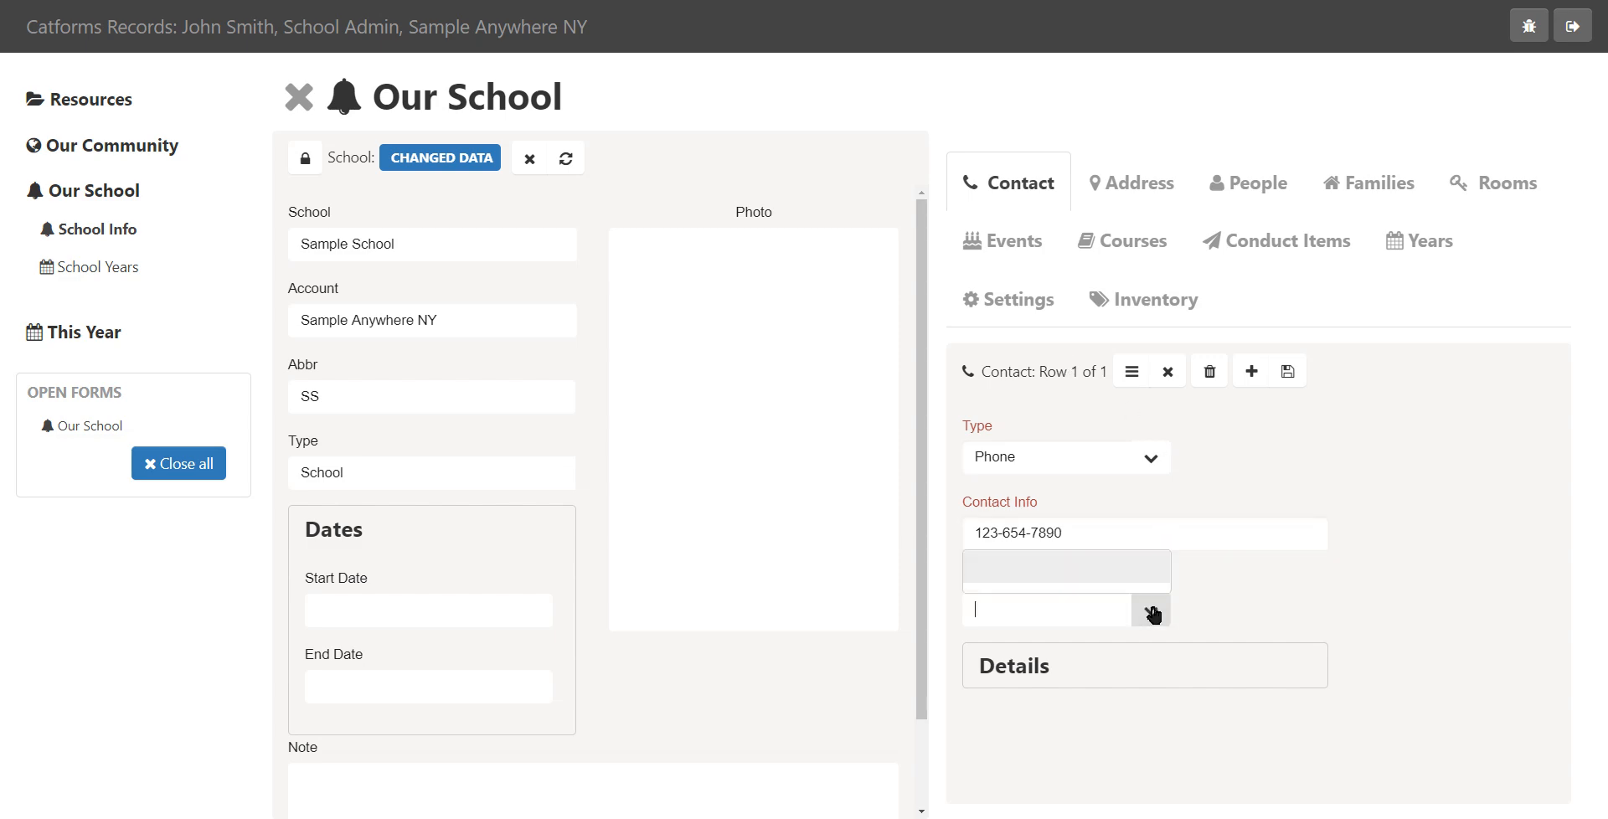
pyautogui.click(1062, 520)
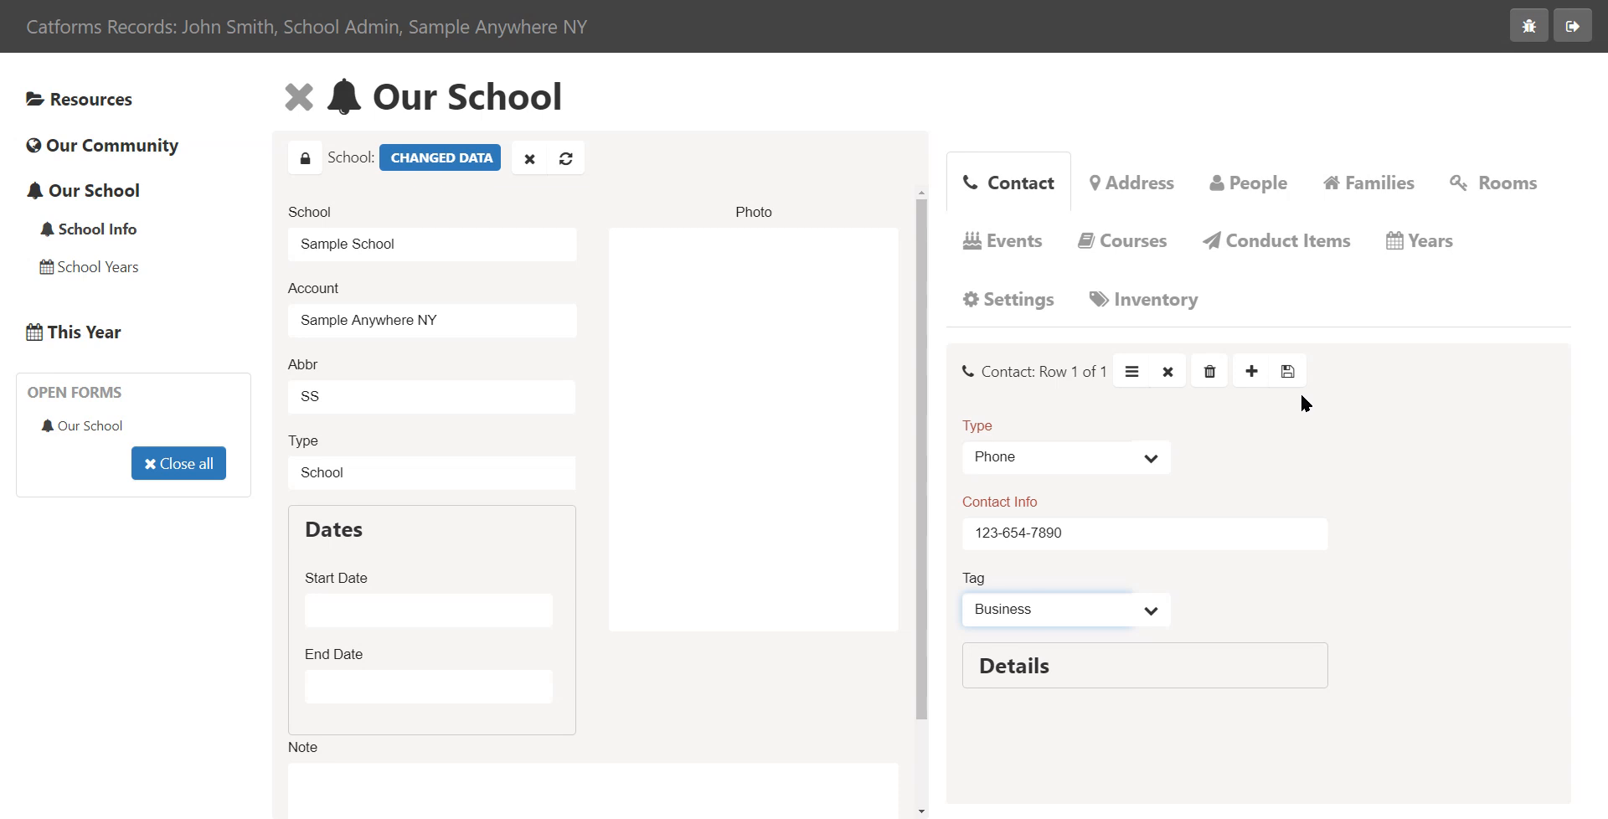
pyautogui.click(1288, 371)
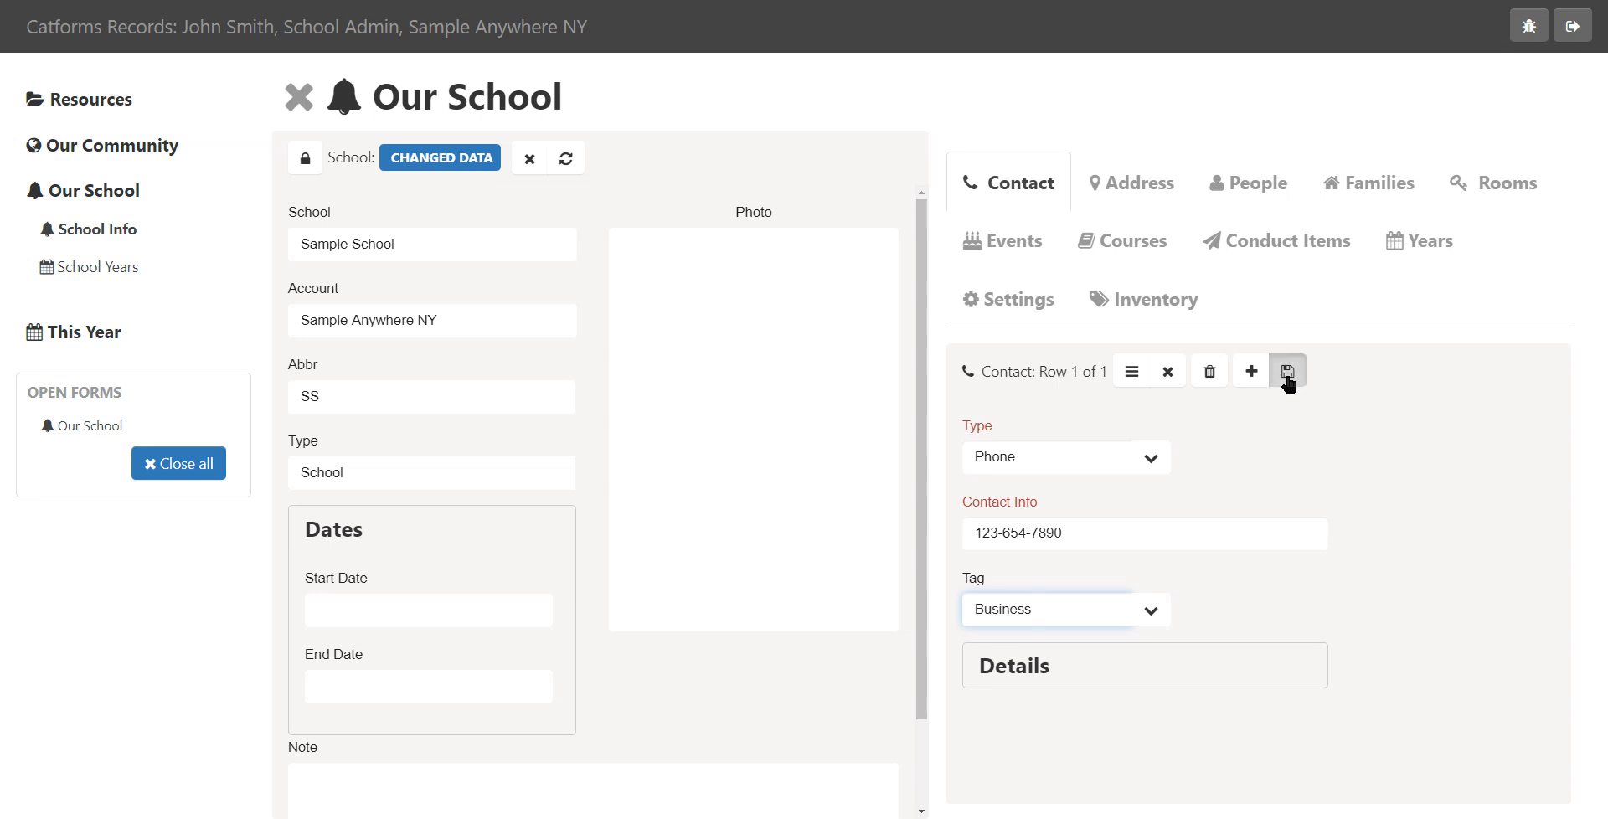
# Add a school address by picking the School Address location, and save it
pyautogui.click(1156, 201)
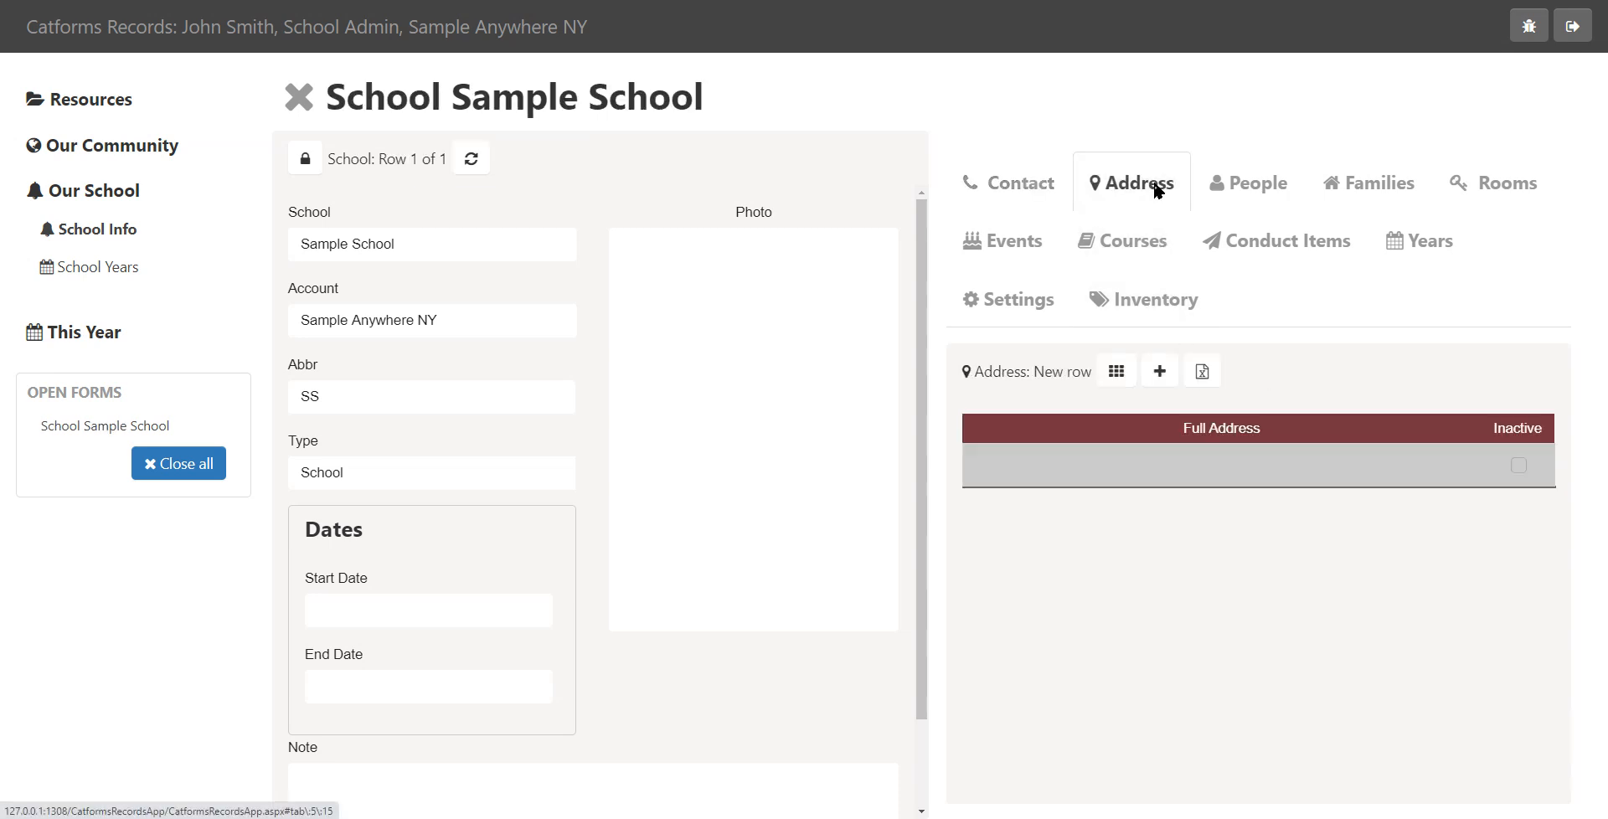
pyautogui.click(1171, 382)
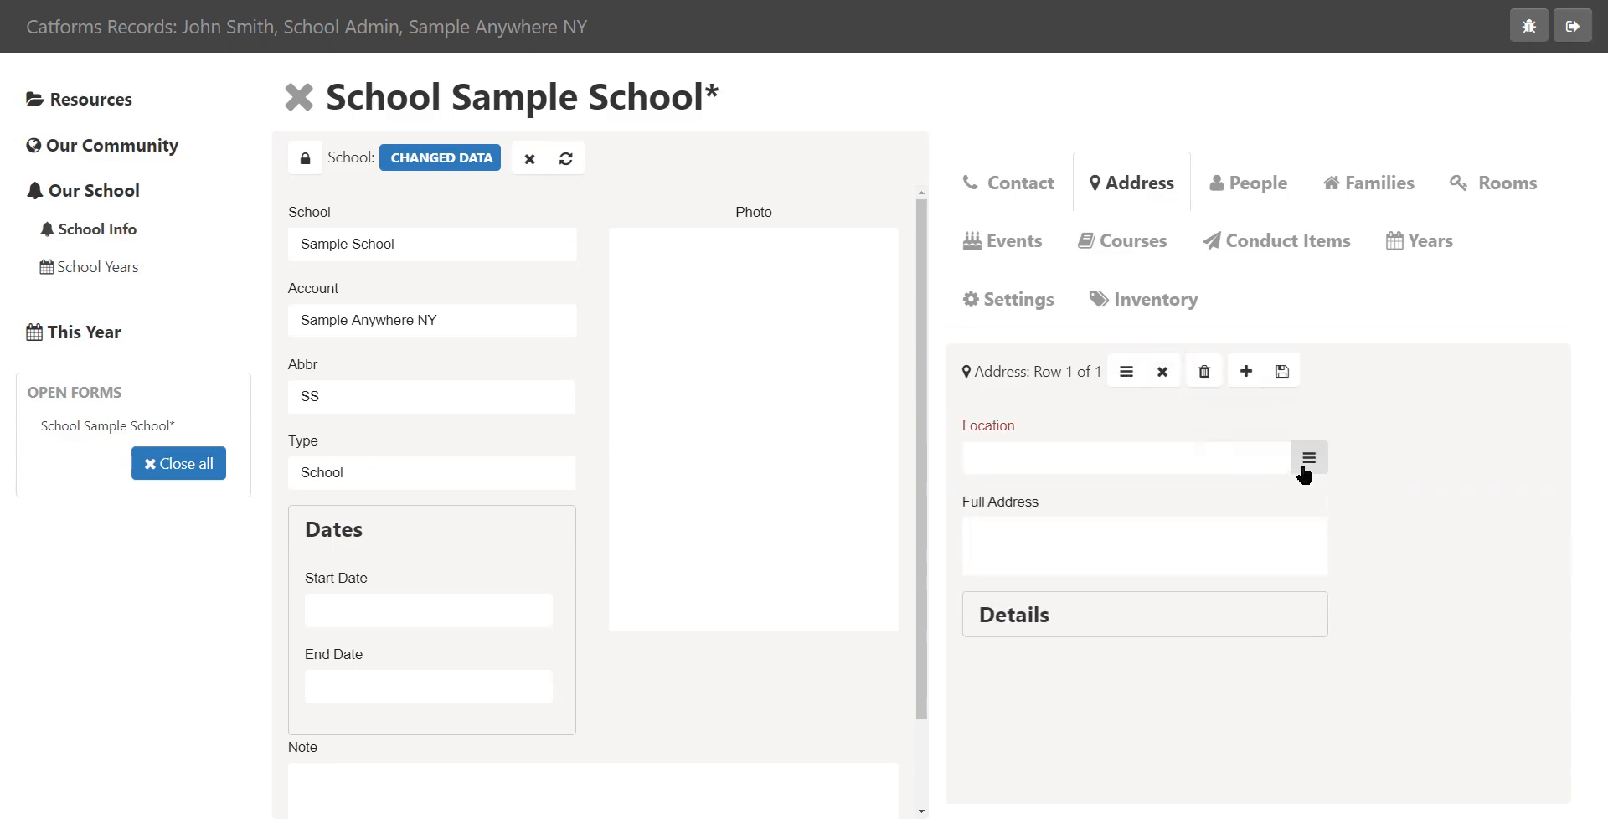
pyautogui.click(1305, 471)
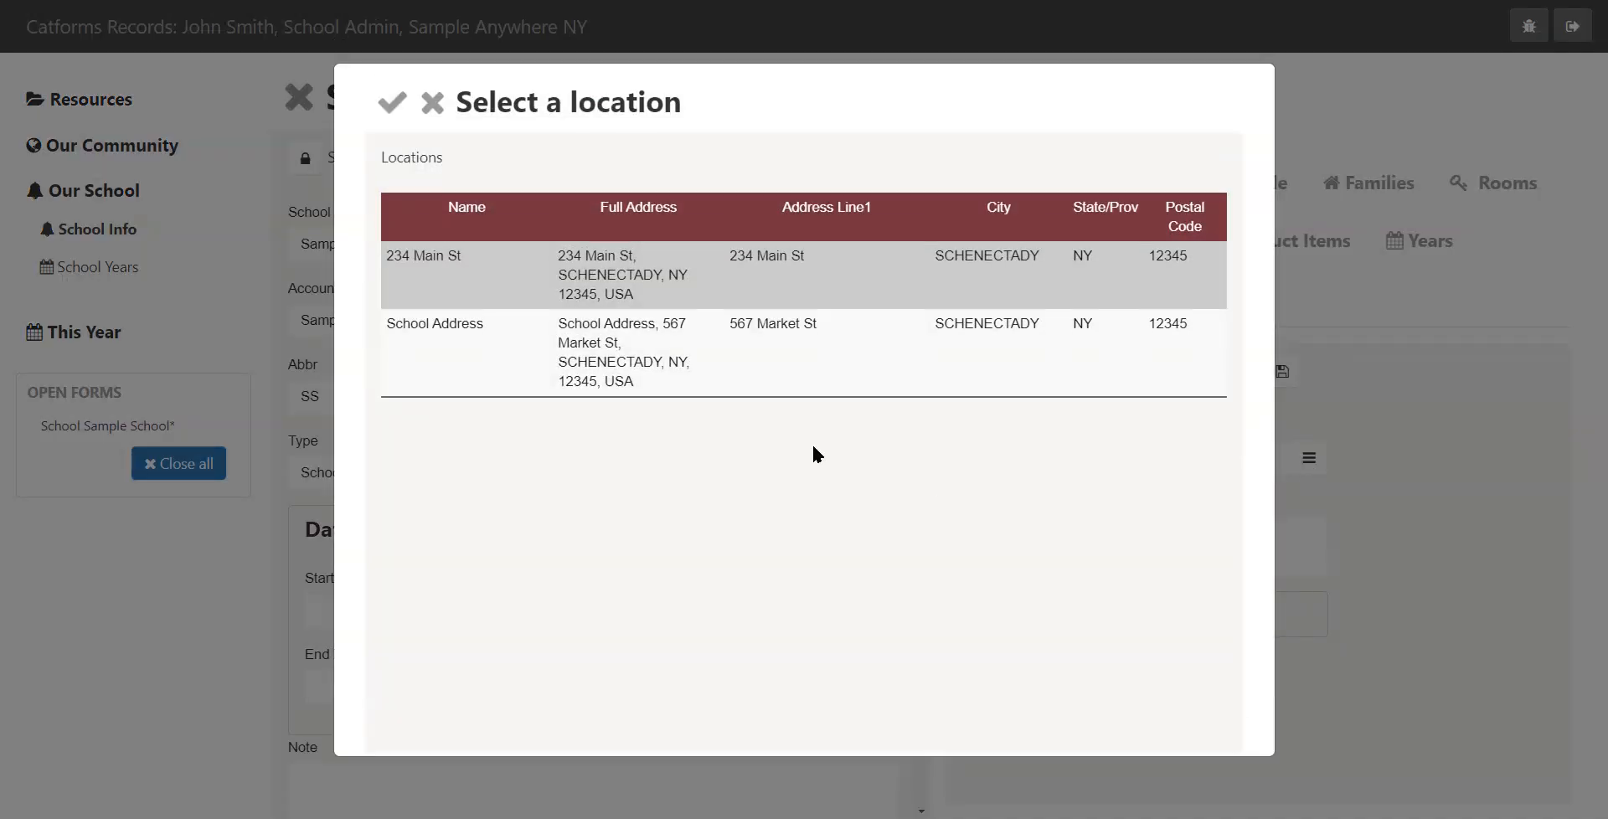
pyautogui.click(501, 349)
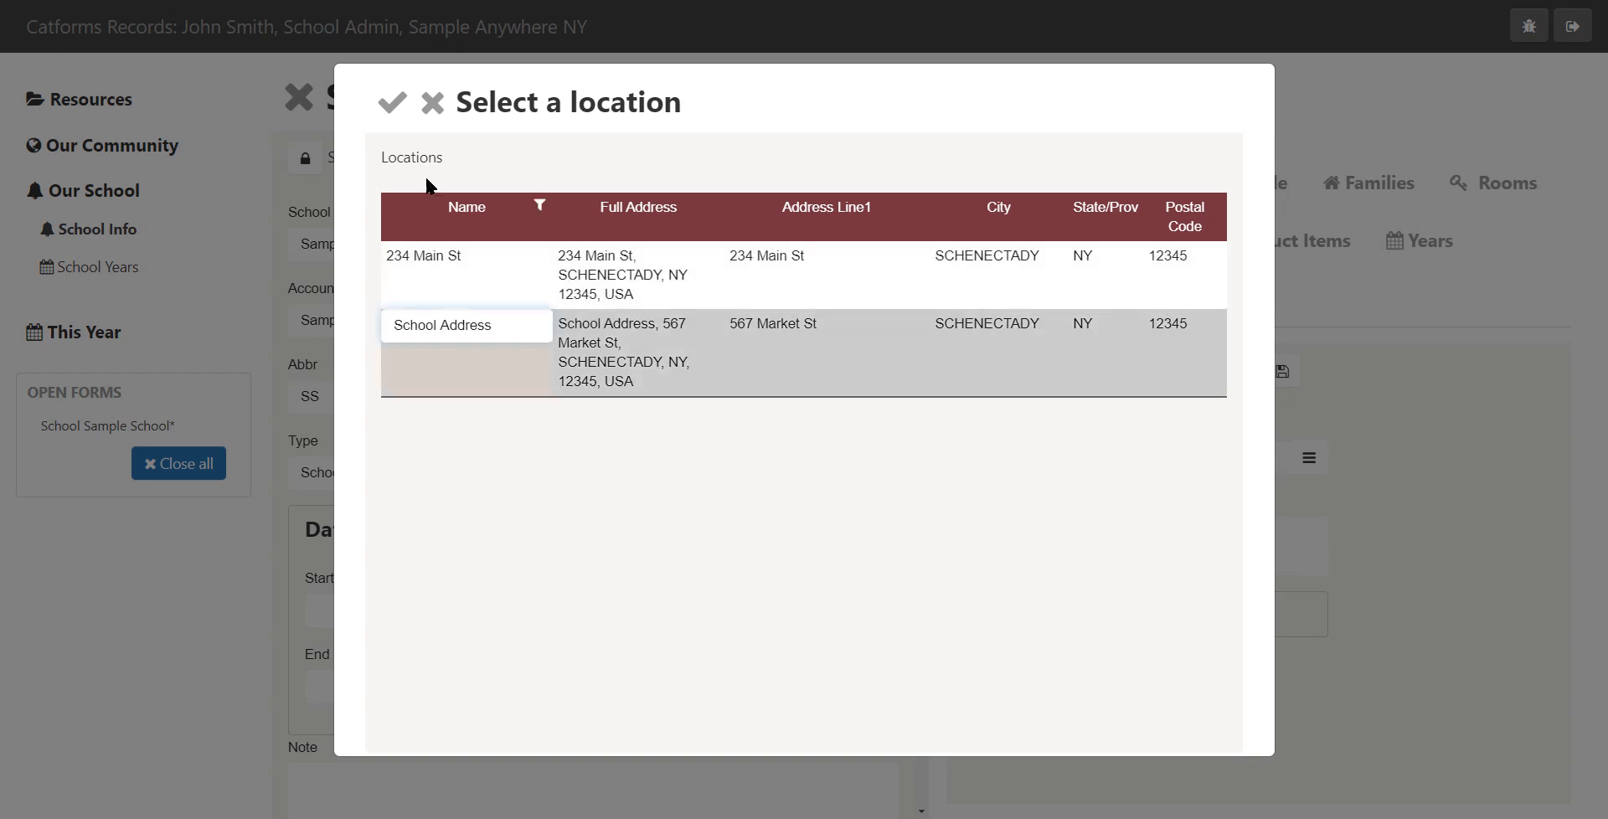
pyautogui.click(394, 103)
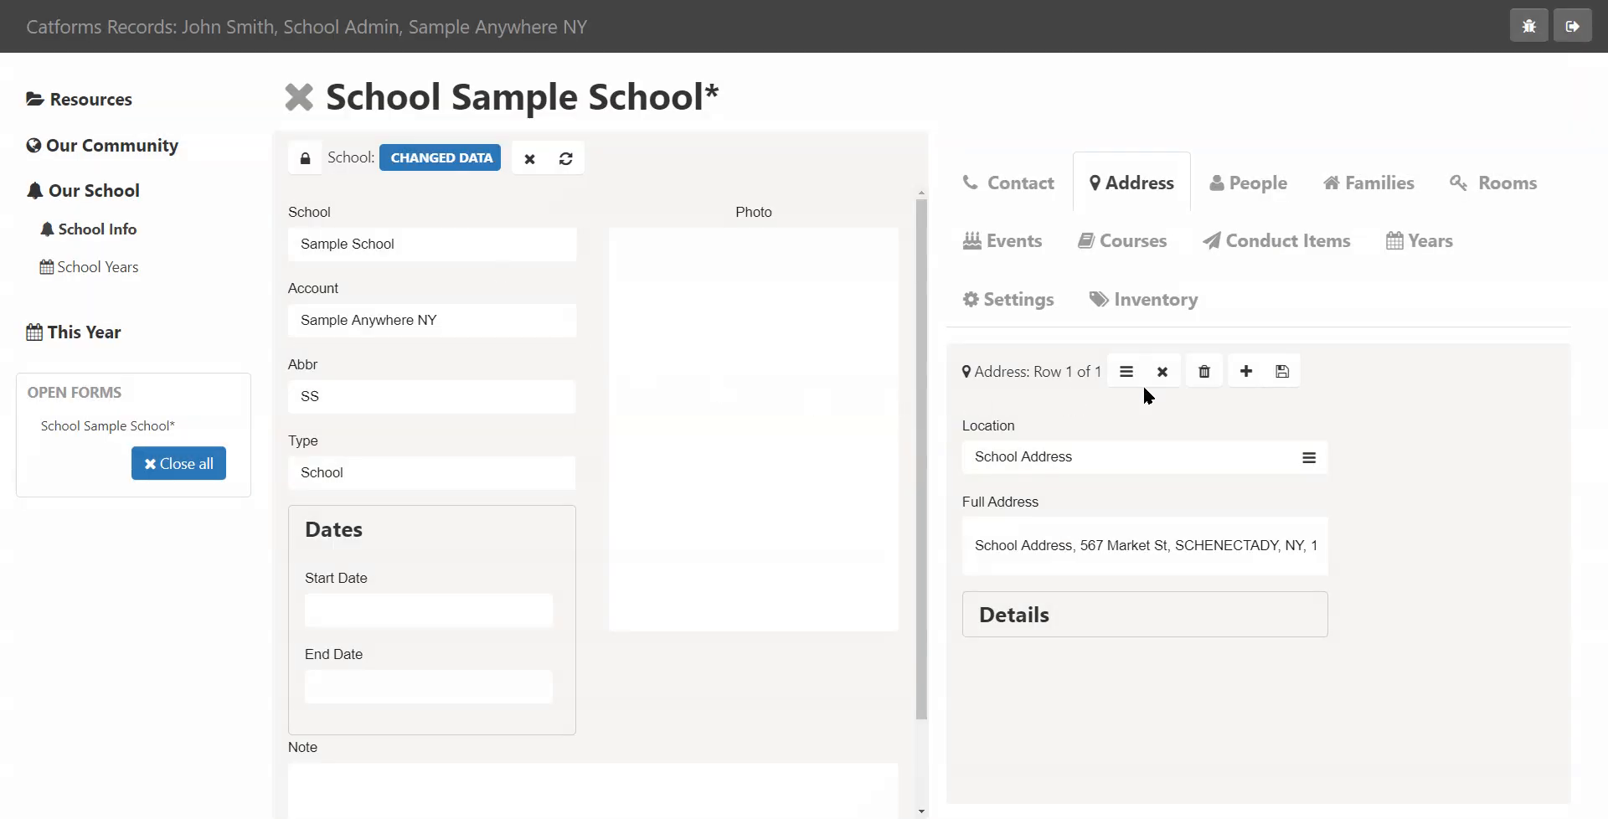
pyautogui.click(1282, 372)
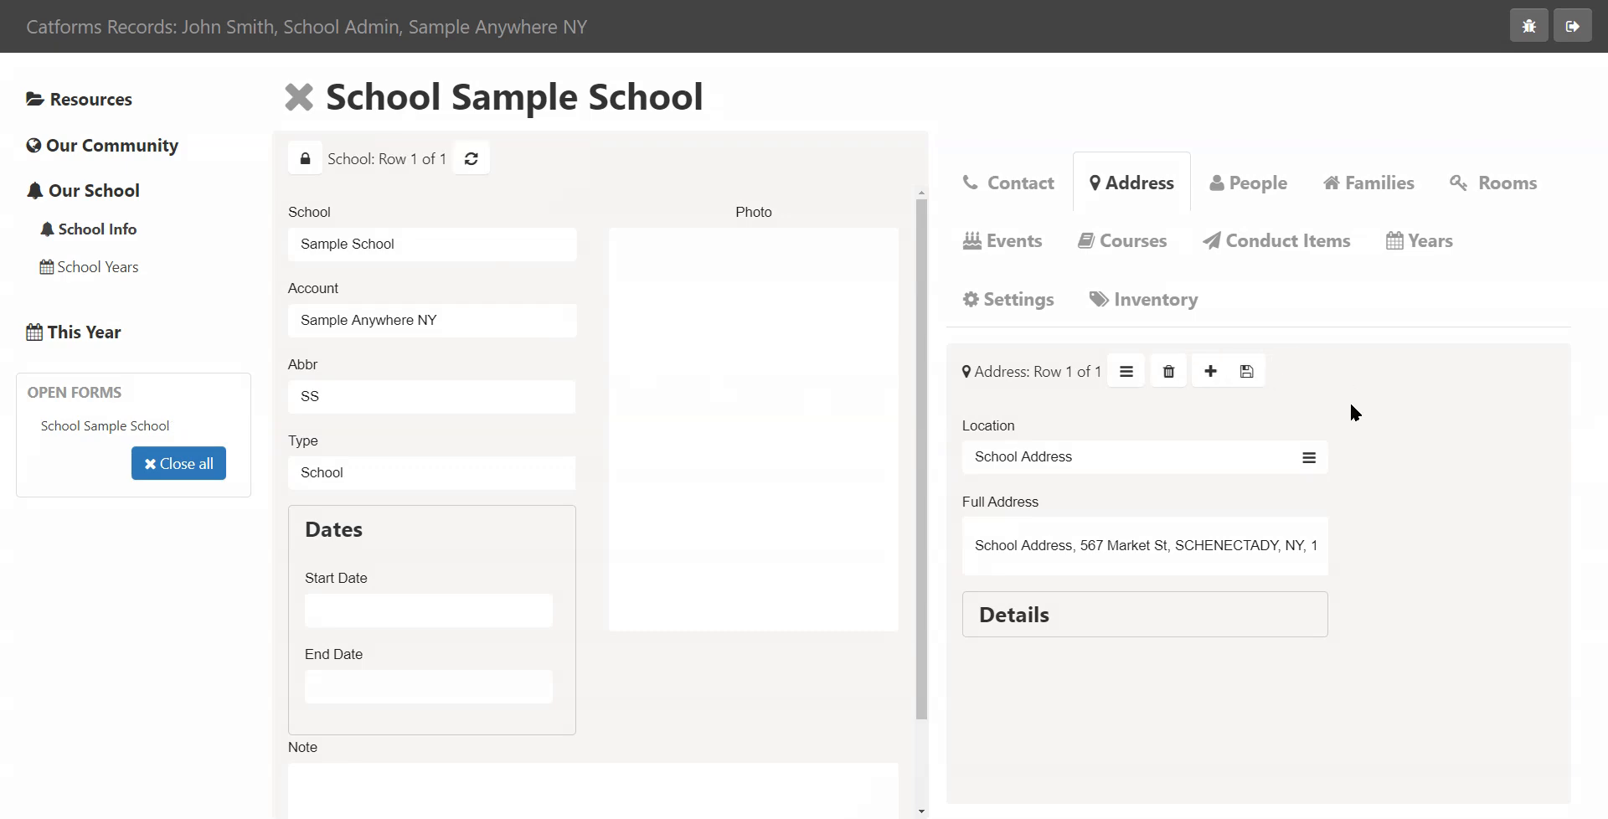
# Unlock editing and mark the fourth person in the school's People list as Staff, saving the change
pyautogui.click(1254, 198)
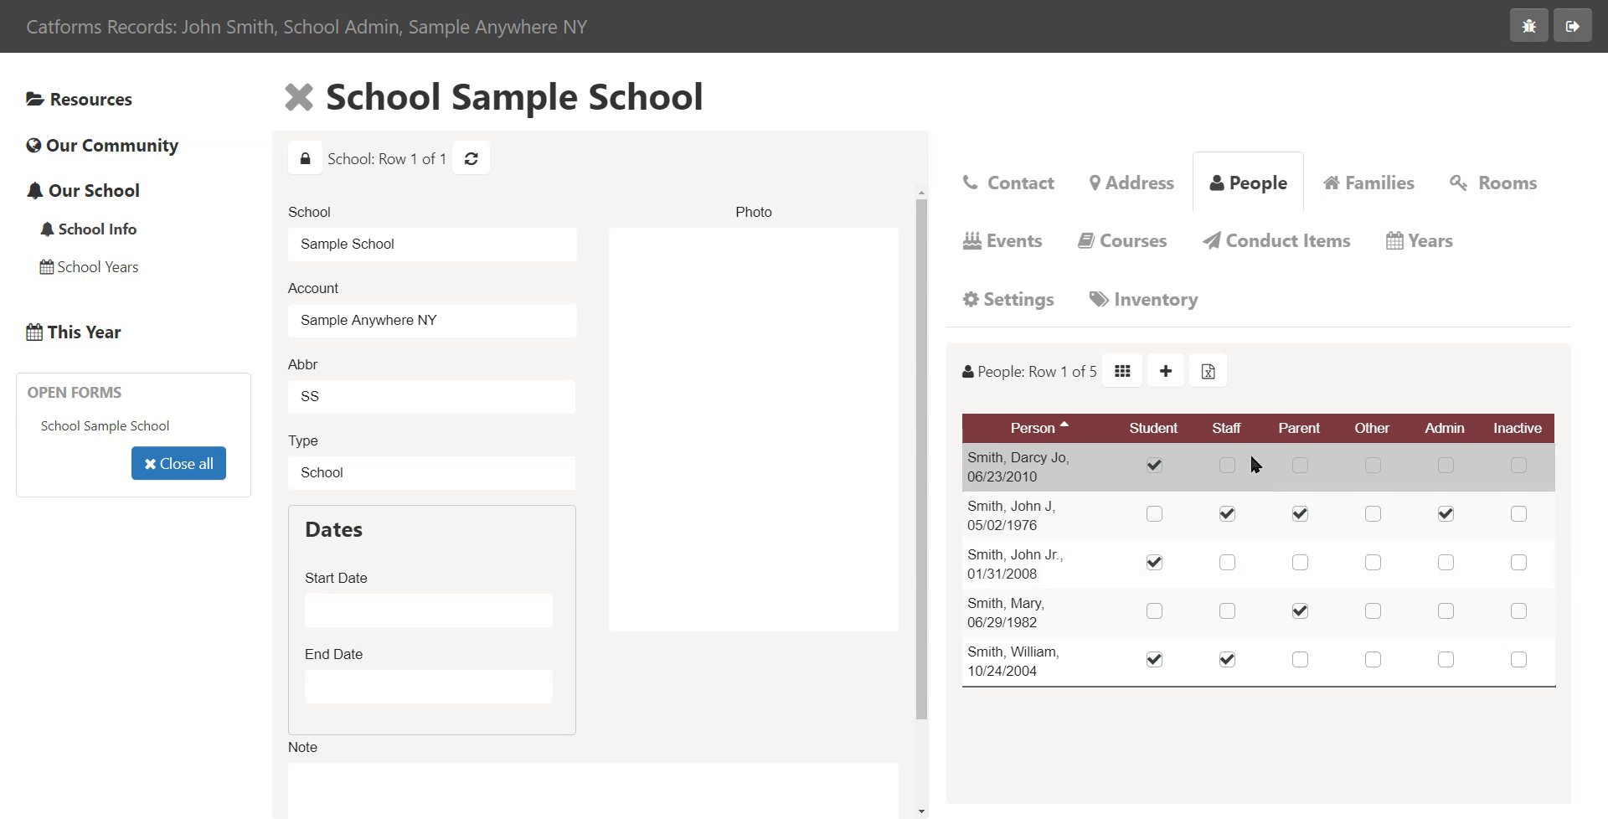
pyautogui.click(308, 161)
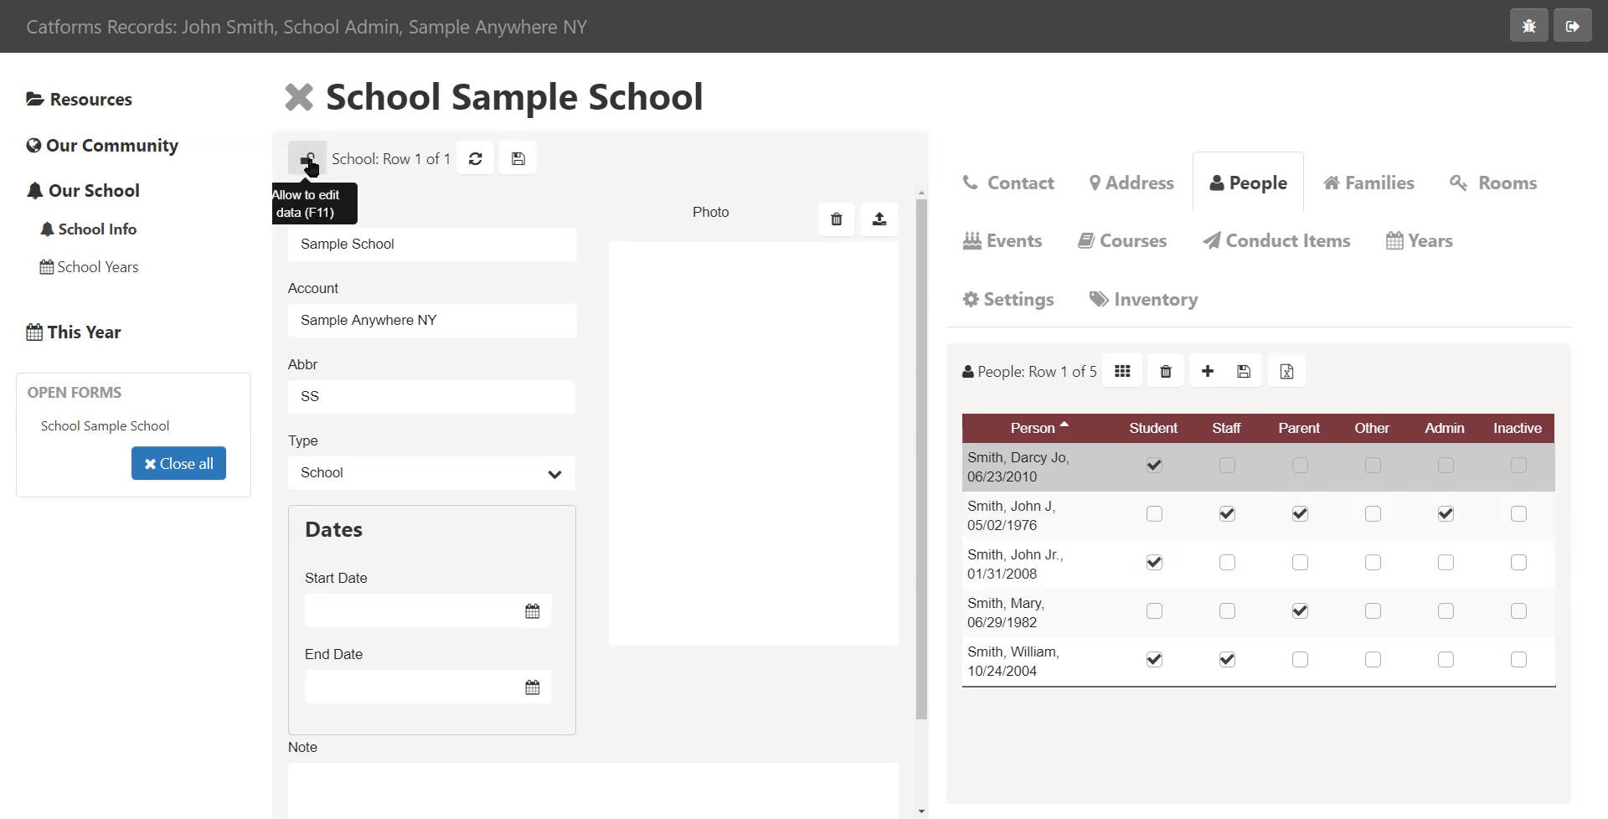
pyautogui.click(1226, 612)
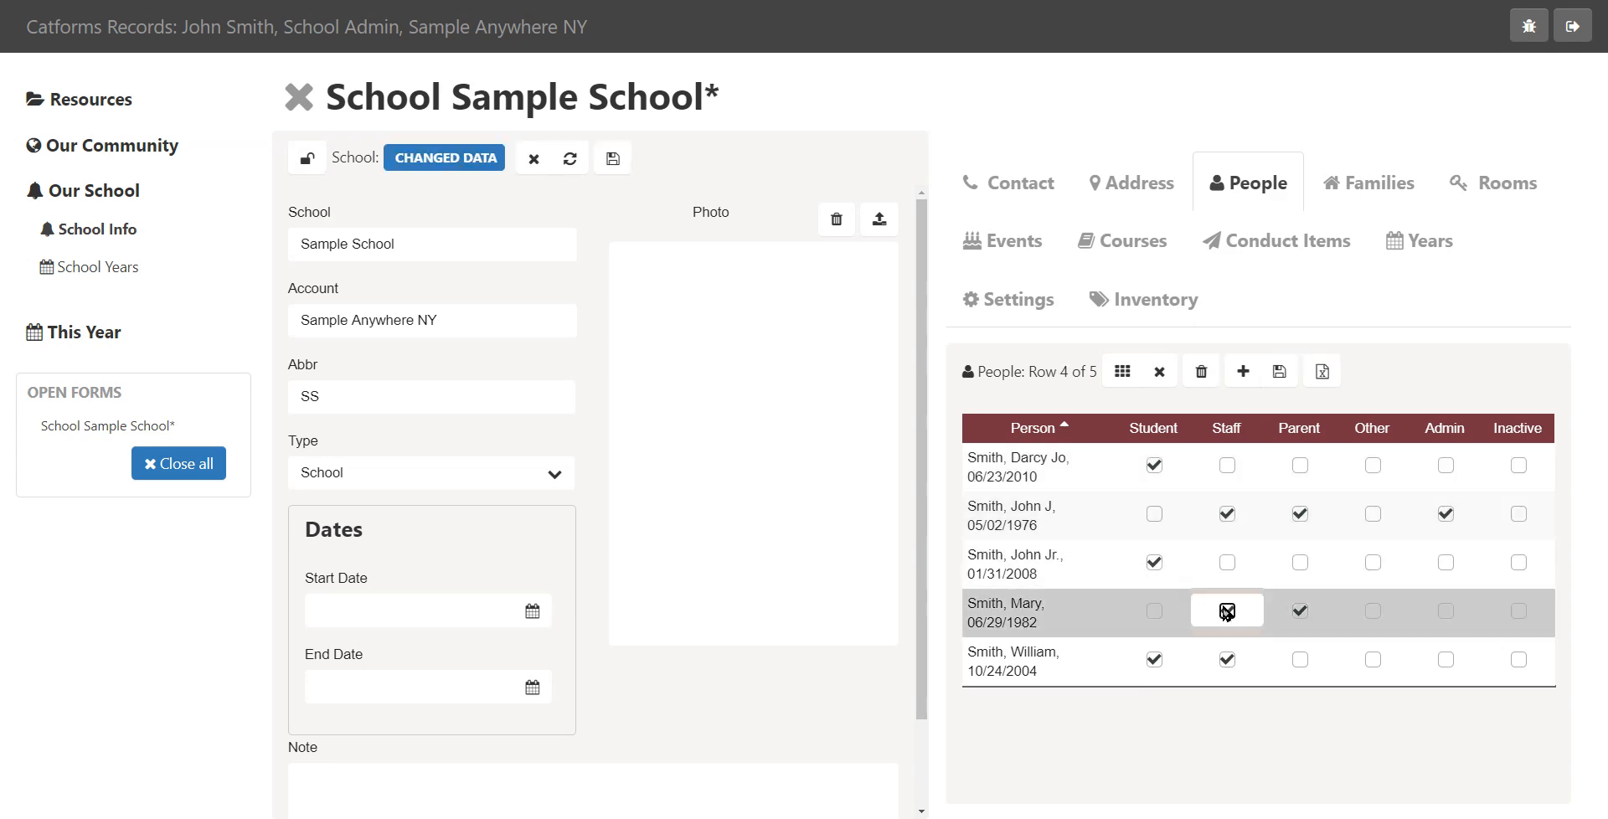
pyautogui.click(1290, 373)
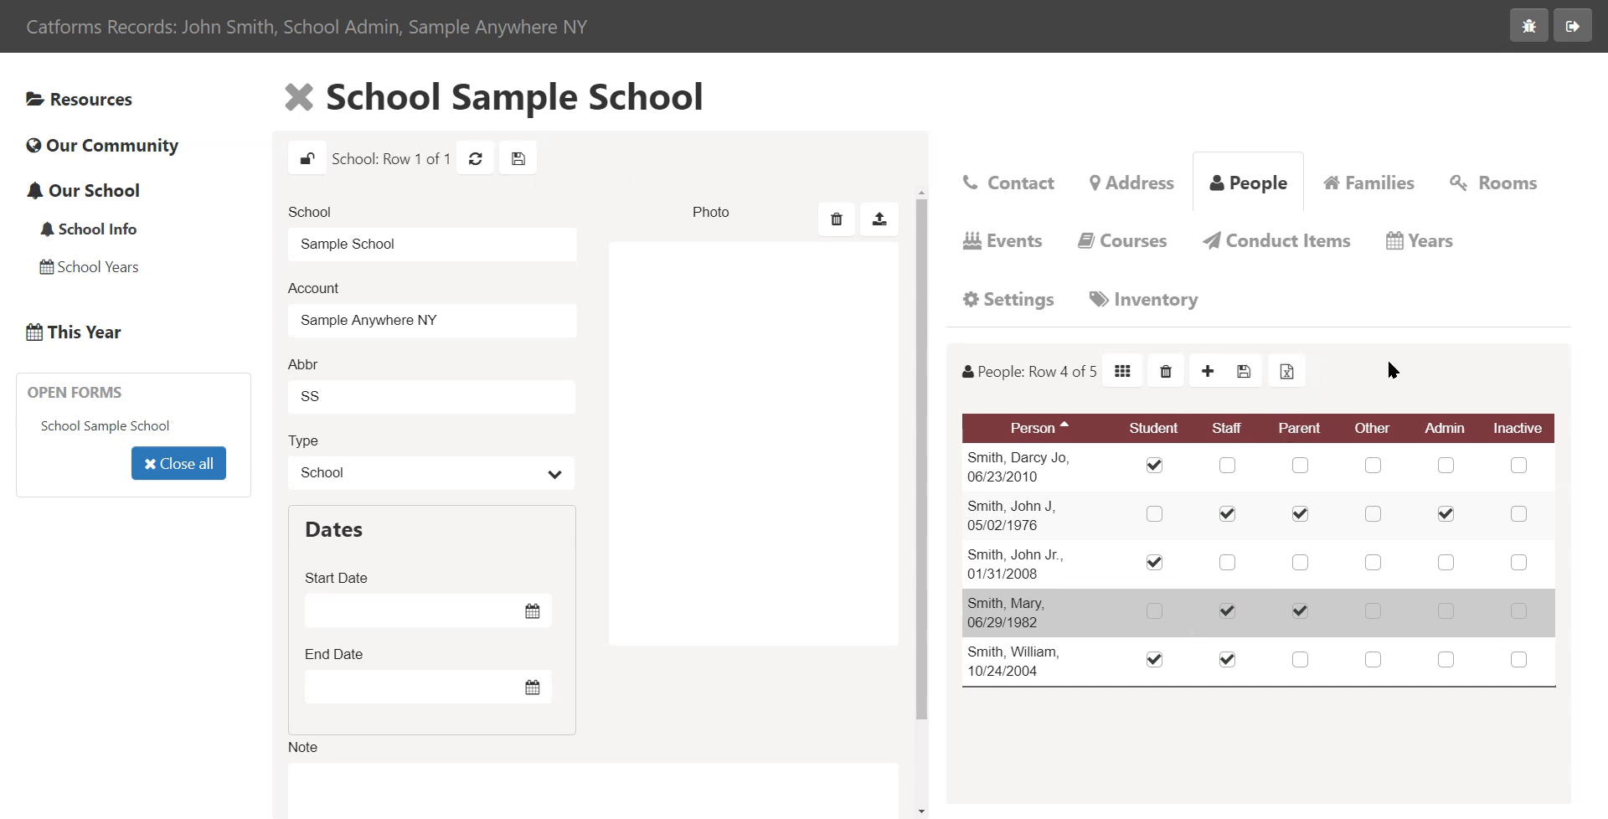
# Link the only existing family to the school and save it
pyautogui.click(1379, 193)
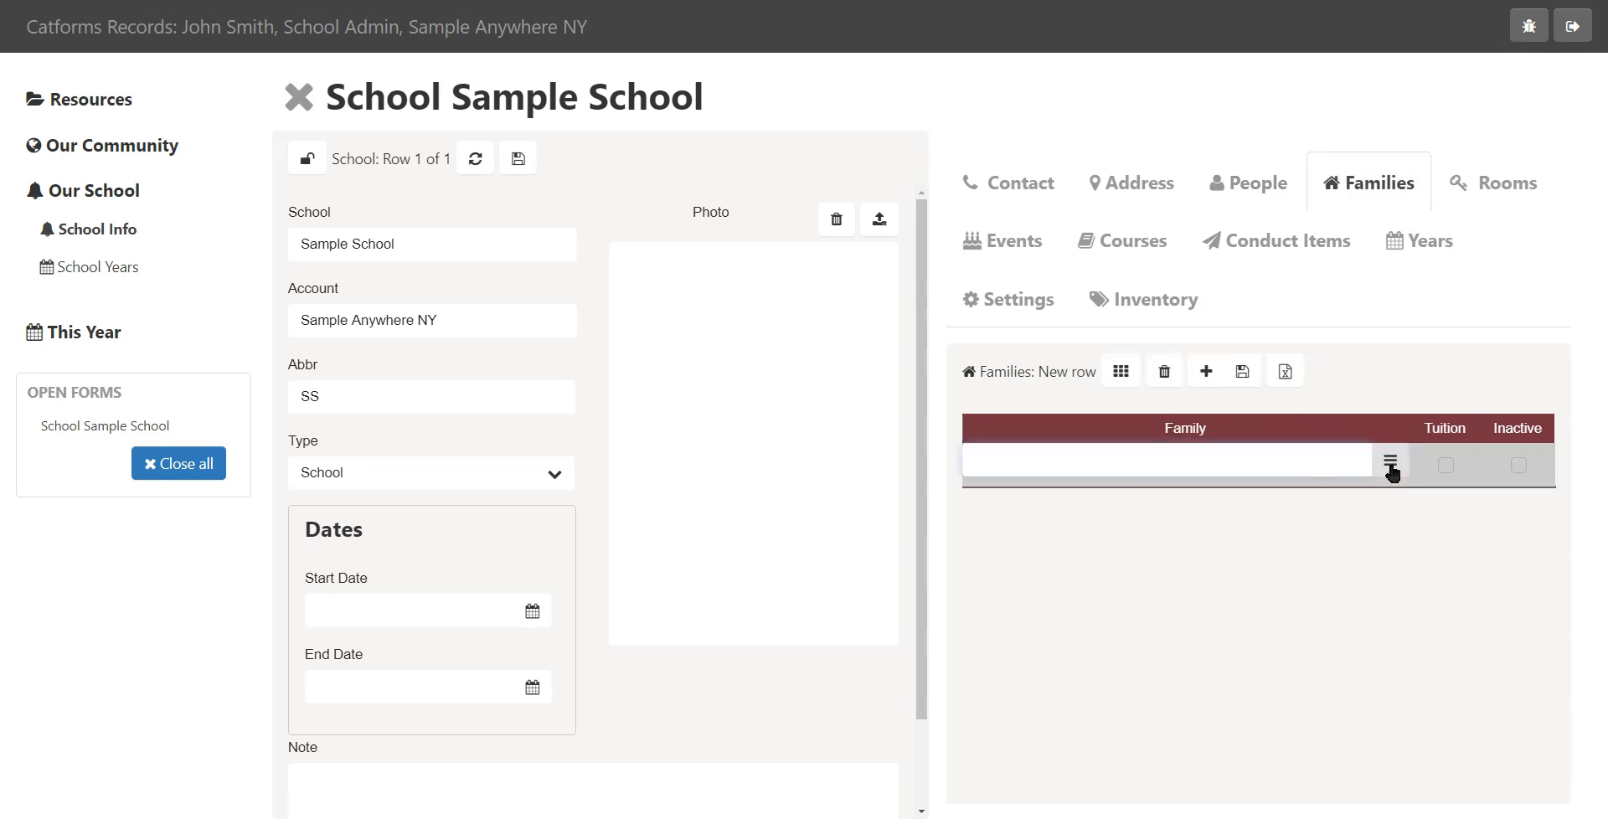
pyautogui.click(1391, 462)
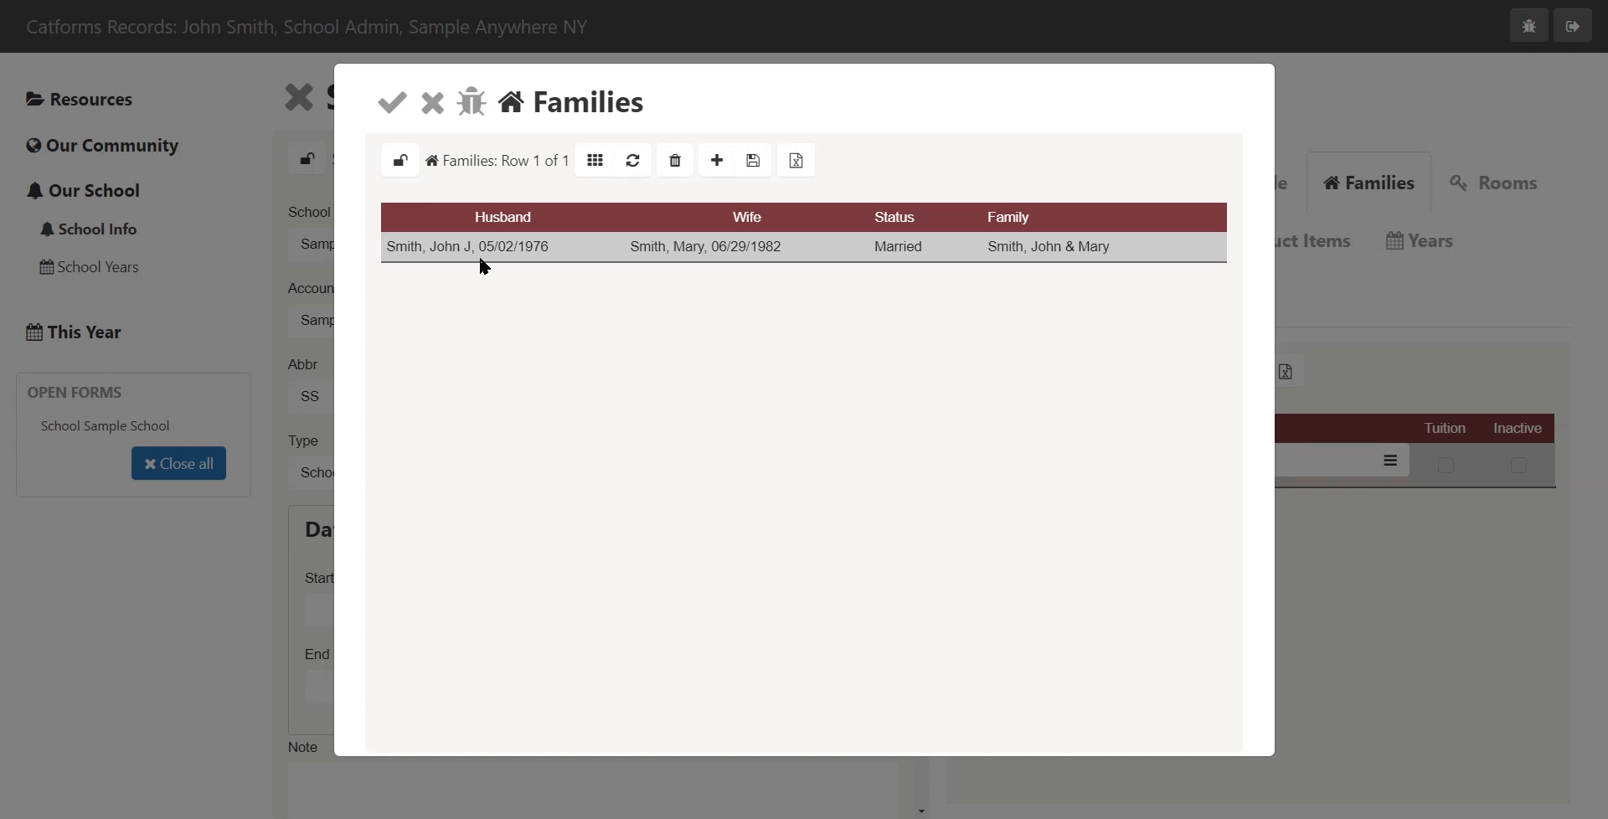
pyautogui.click(391, 102)
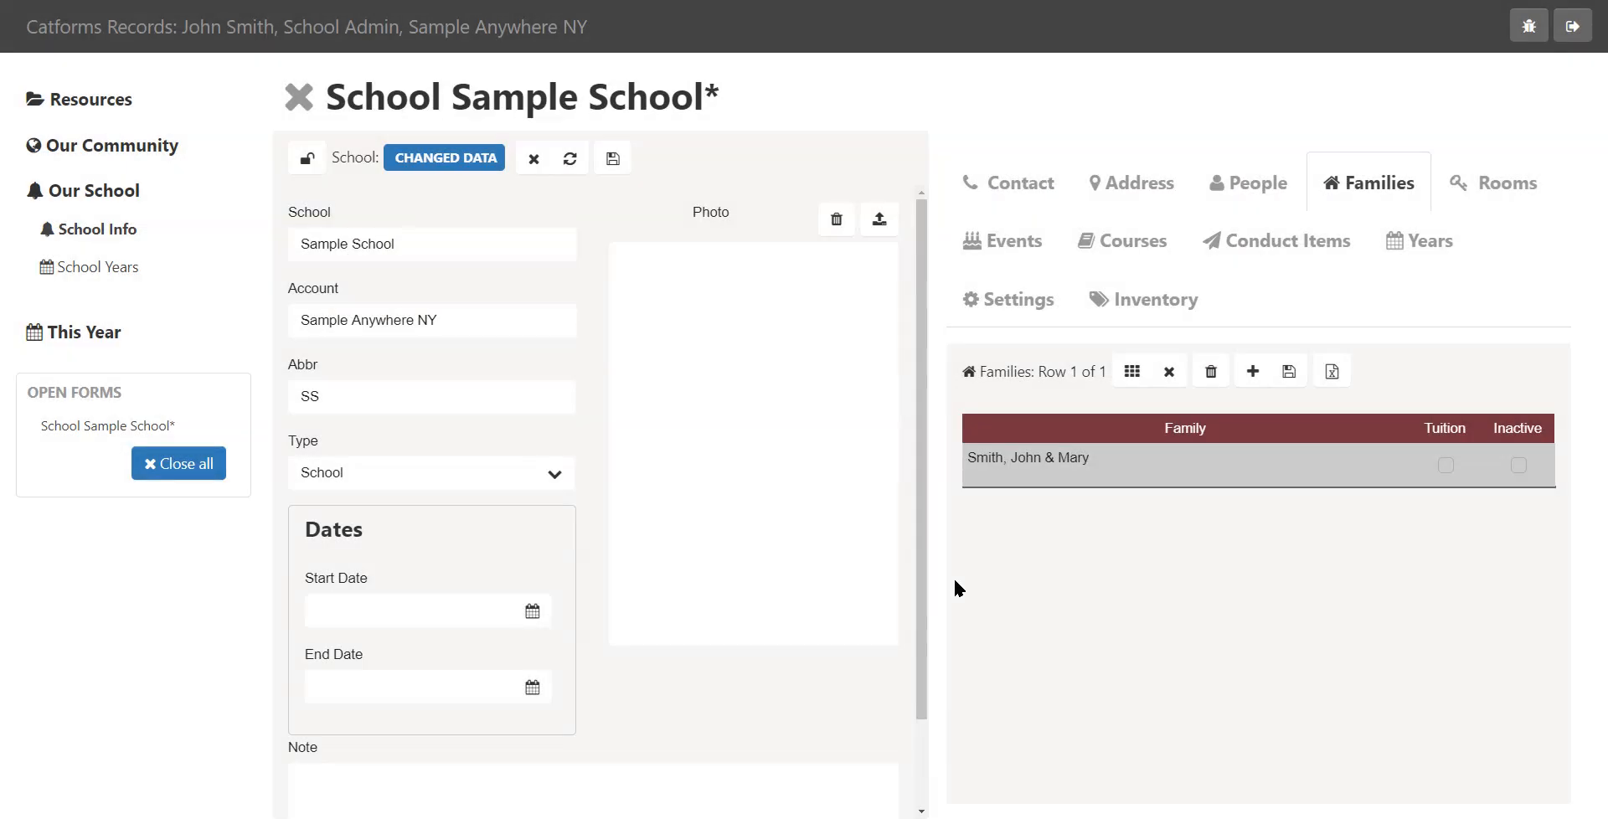
pyautogui.click(1286, 371)
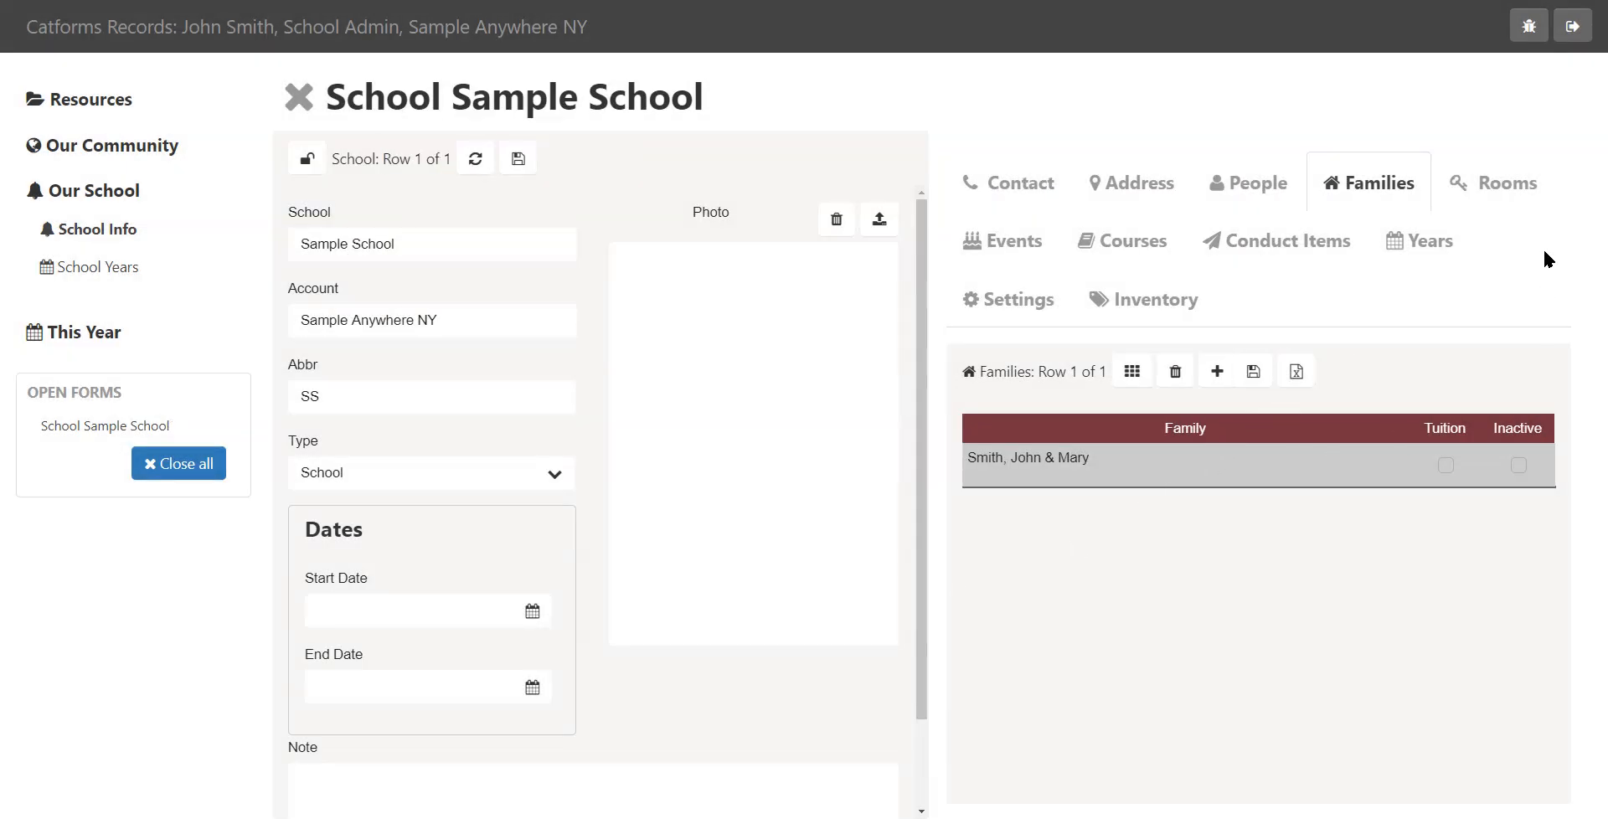
# Add a new room named Room 1 with the Homeroom type
pyautogui.click(1524, 198)
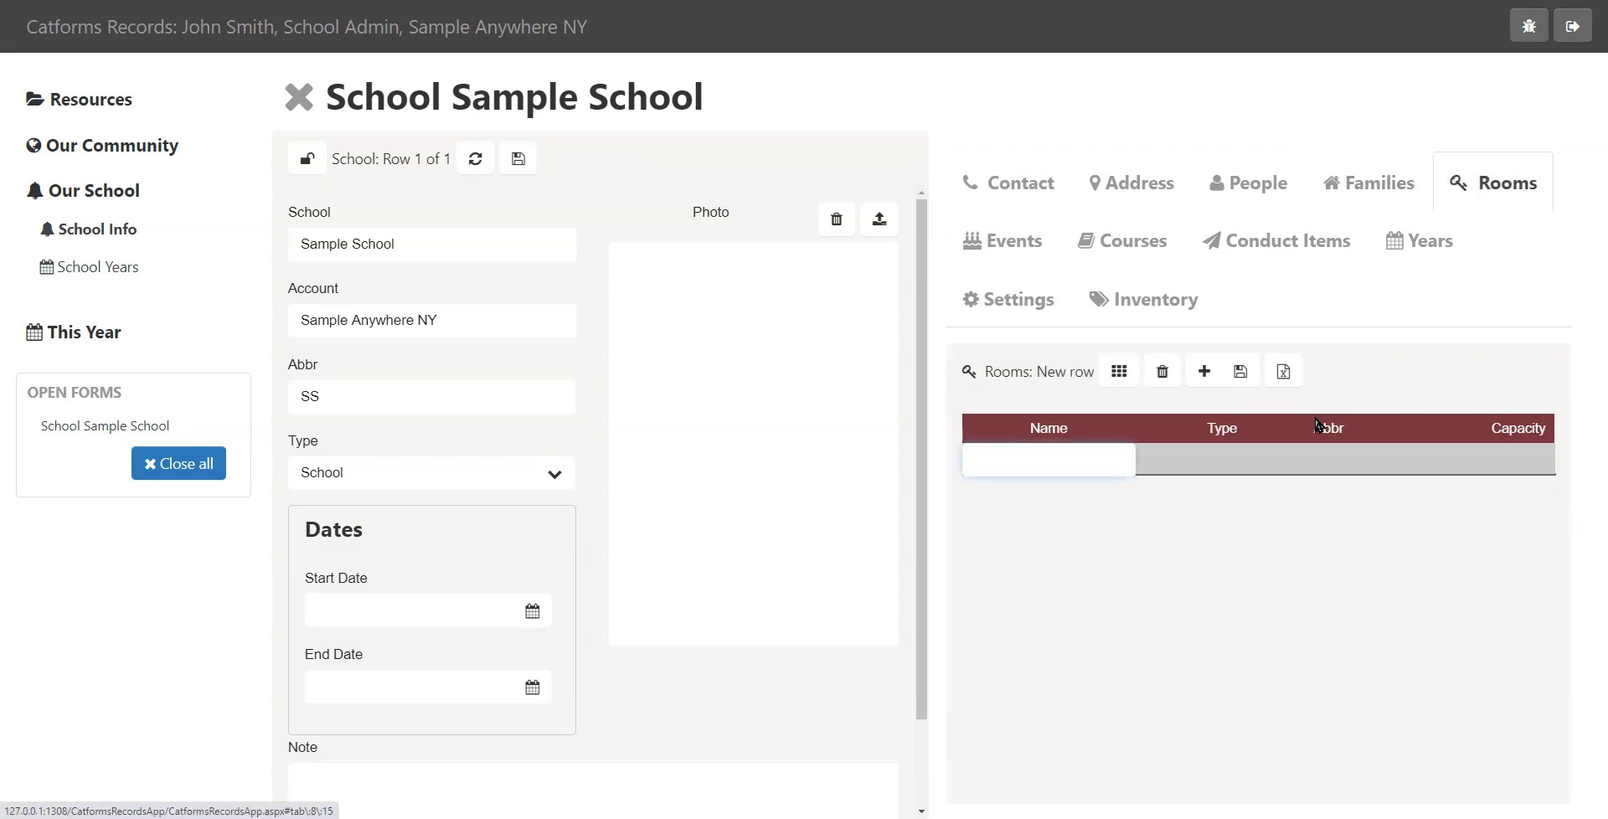
pyautogui.click(1203, 376)
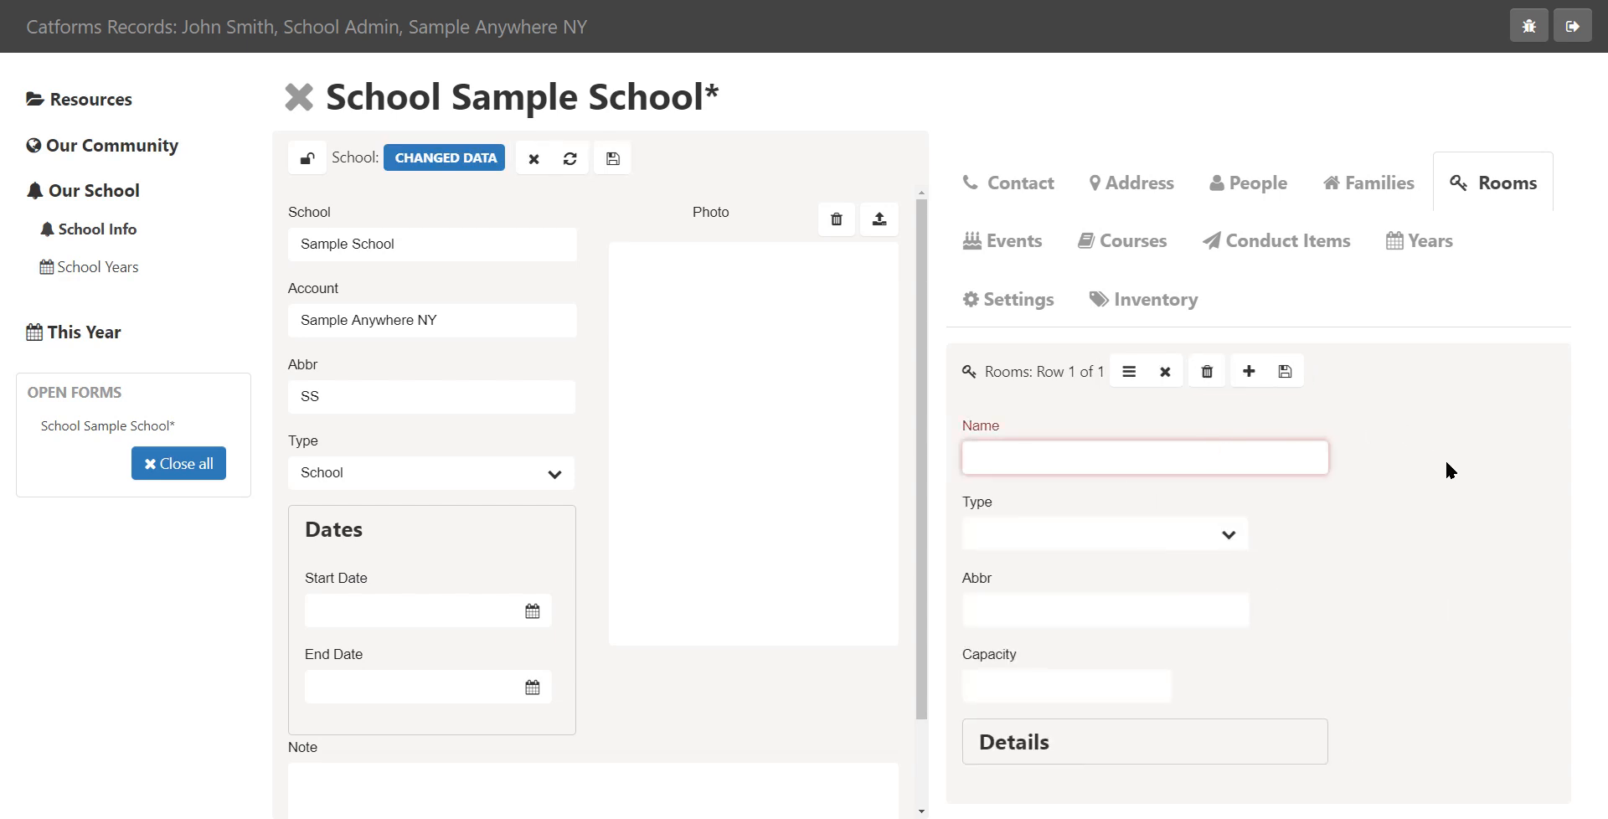
pyautogui.write('Room 1')
pyautogui.click(1227, 541)
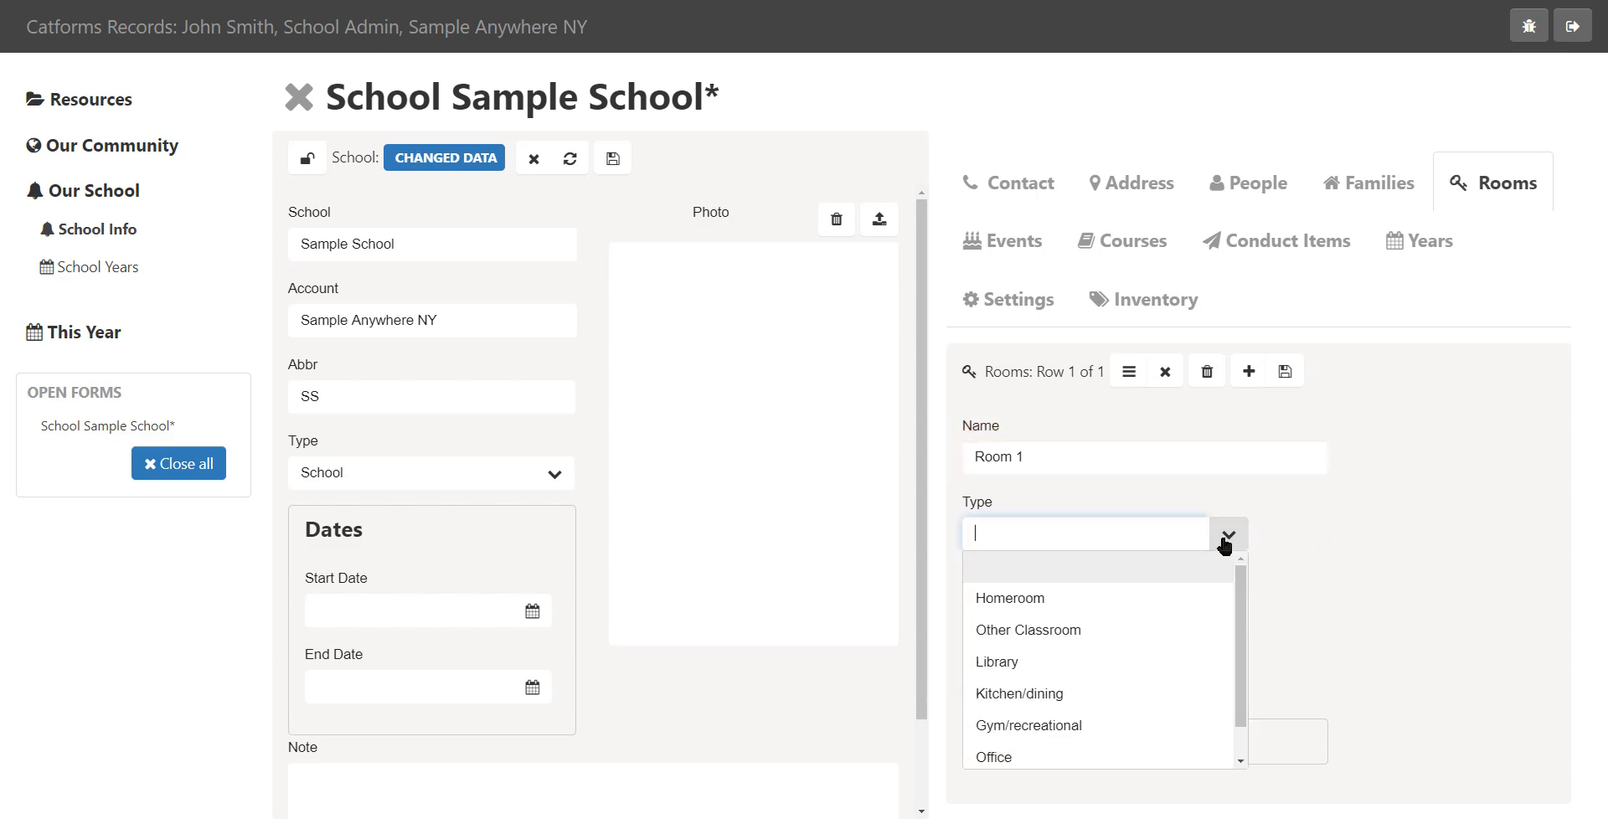
pyautogui.click(1070, 600)
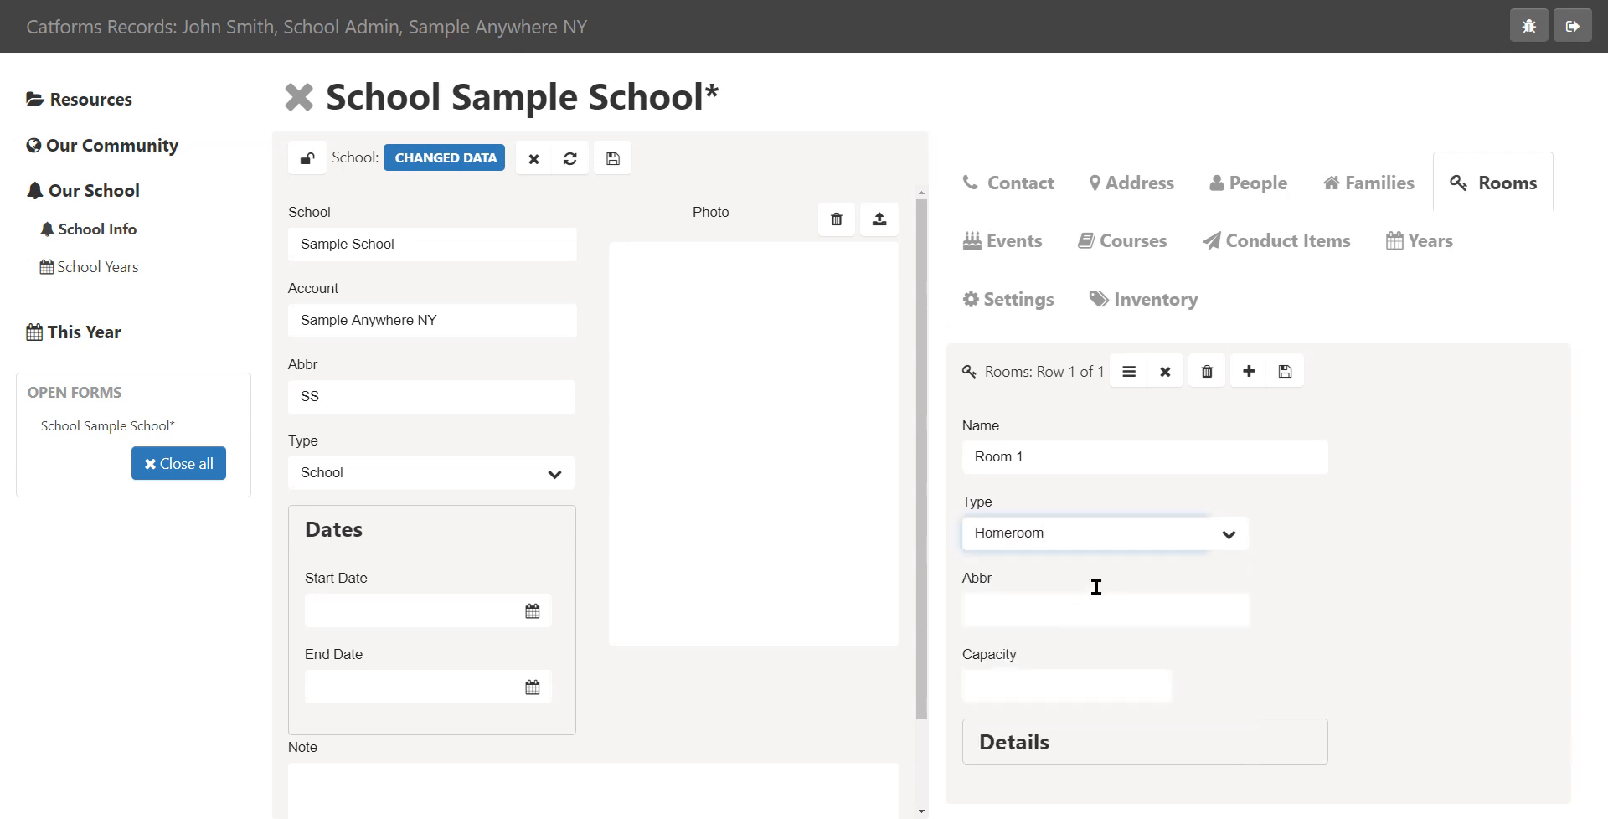
# Set the room's abbreviation to Rm1 and capacity to 10, save it and return to the room list
pyautogui.click(1175, 609)
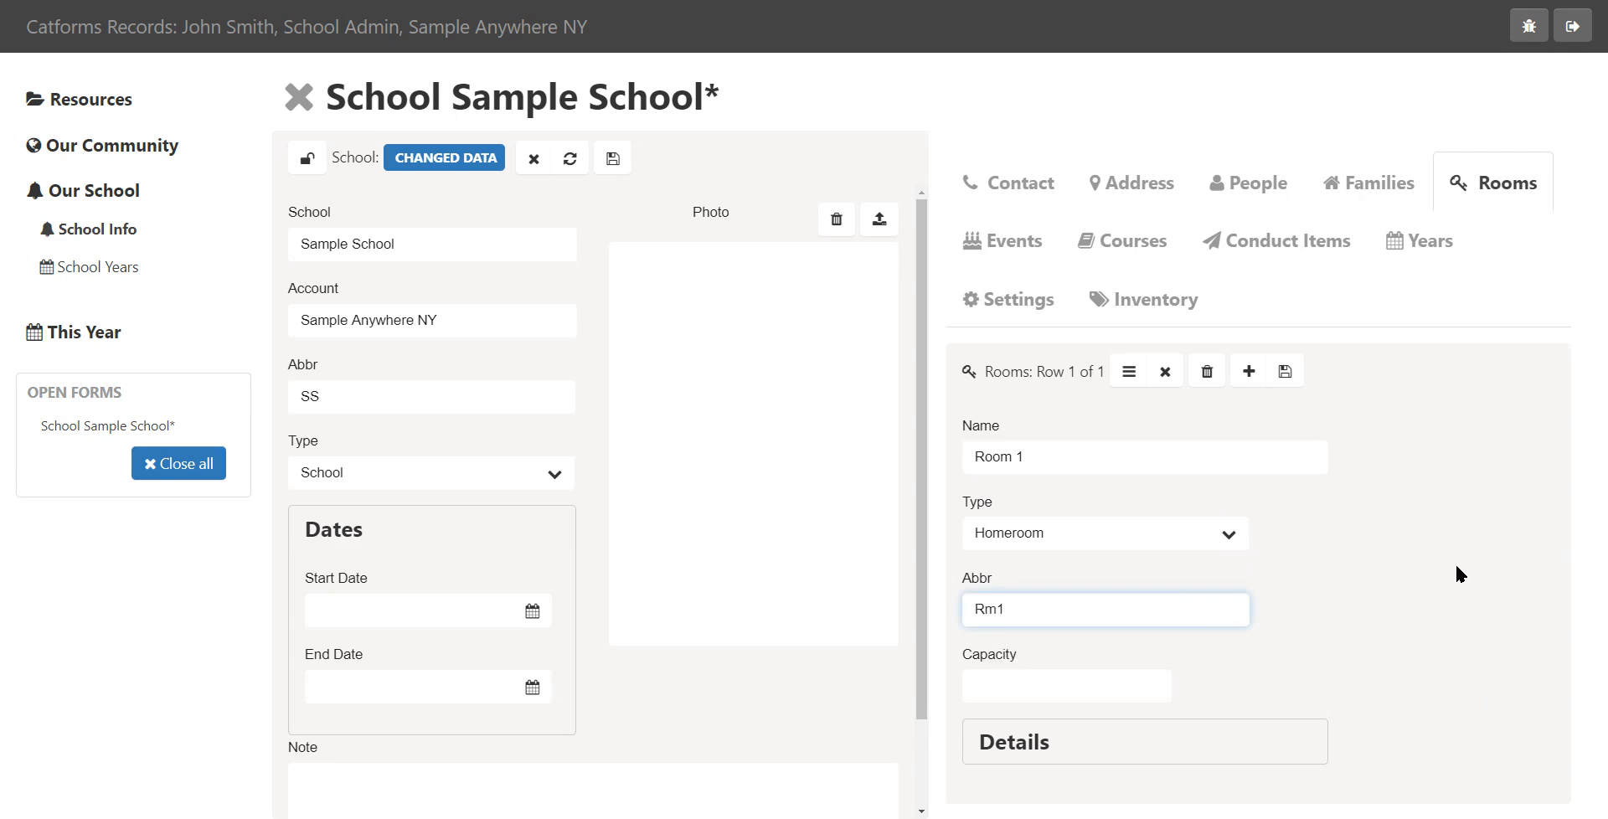
pyautogui.click(1027, 686)
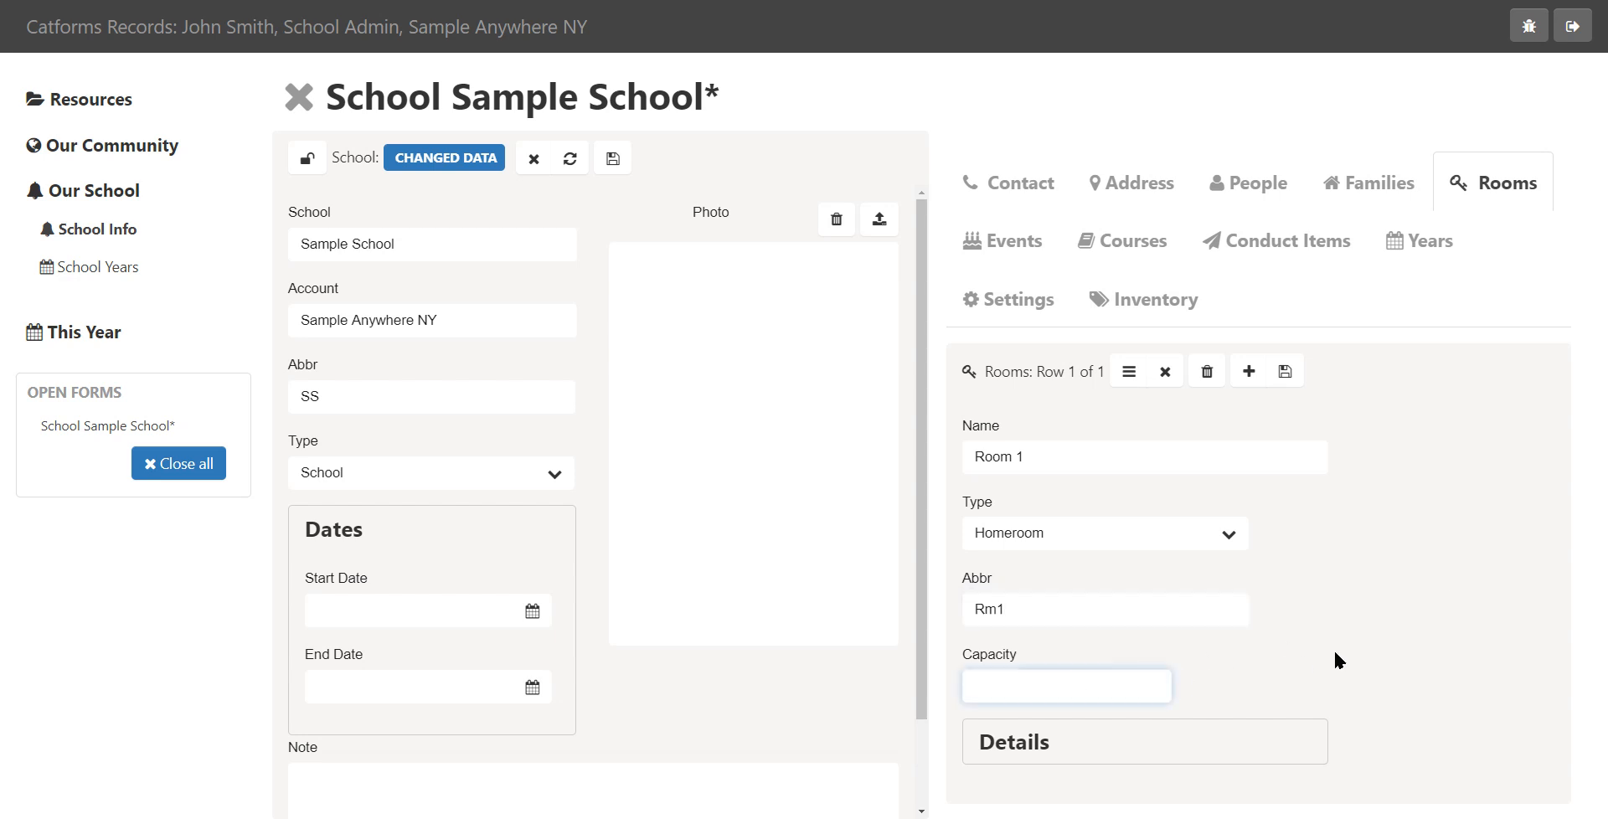
pyautogui.write('10')
pyautogui.click(1285, 372)
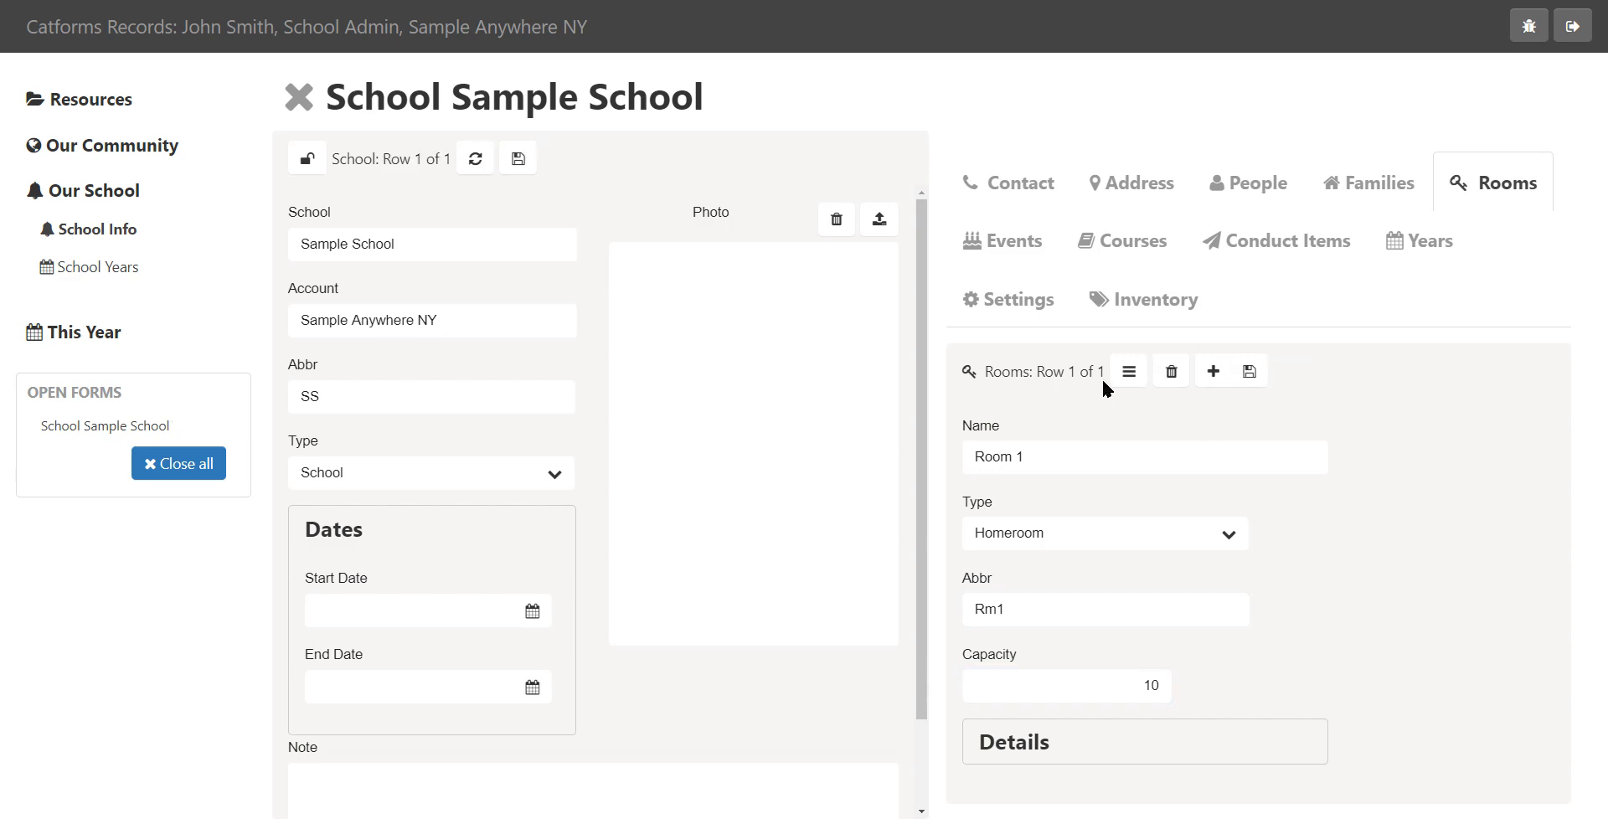
pyautogui.click(1129, 375)
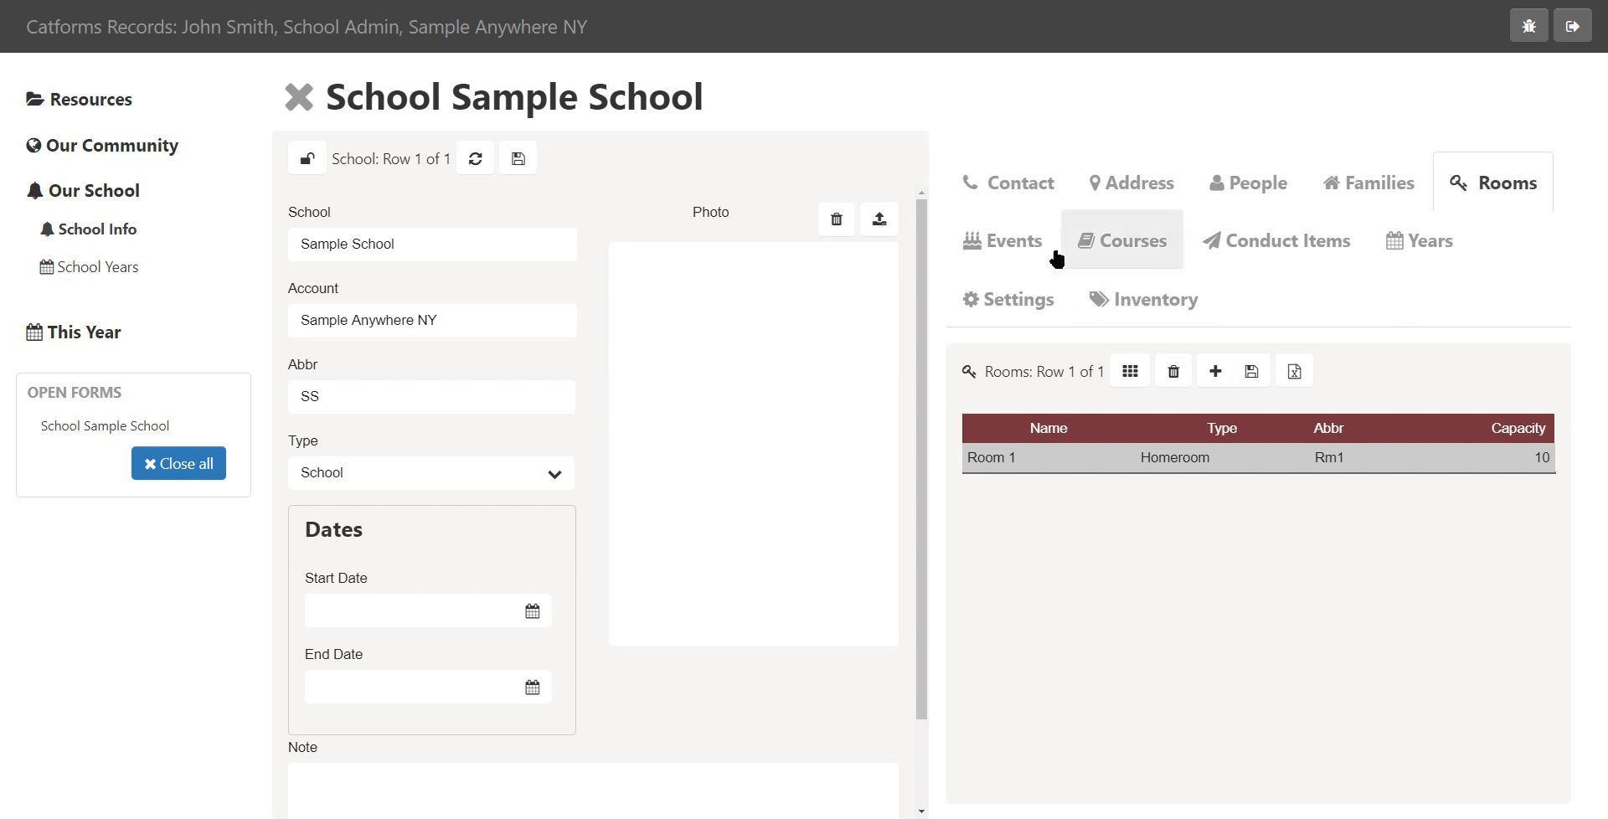
# Add a new school event with the item Start date and the Meeting/reunion type
pyautogui.click(1020, 245)
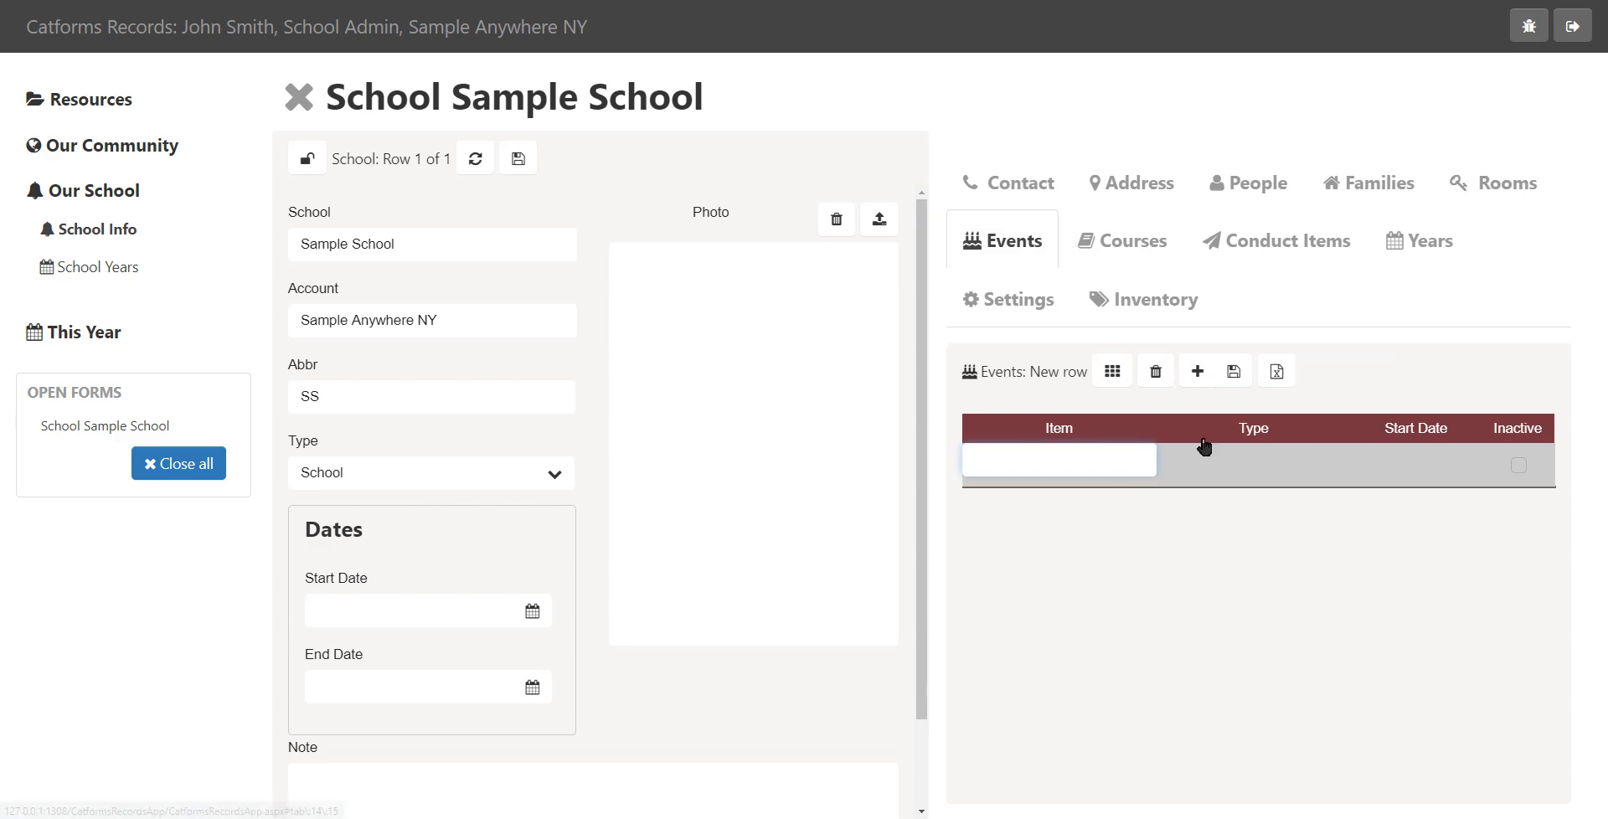
pyautogui.click(1197, 381)
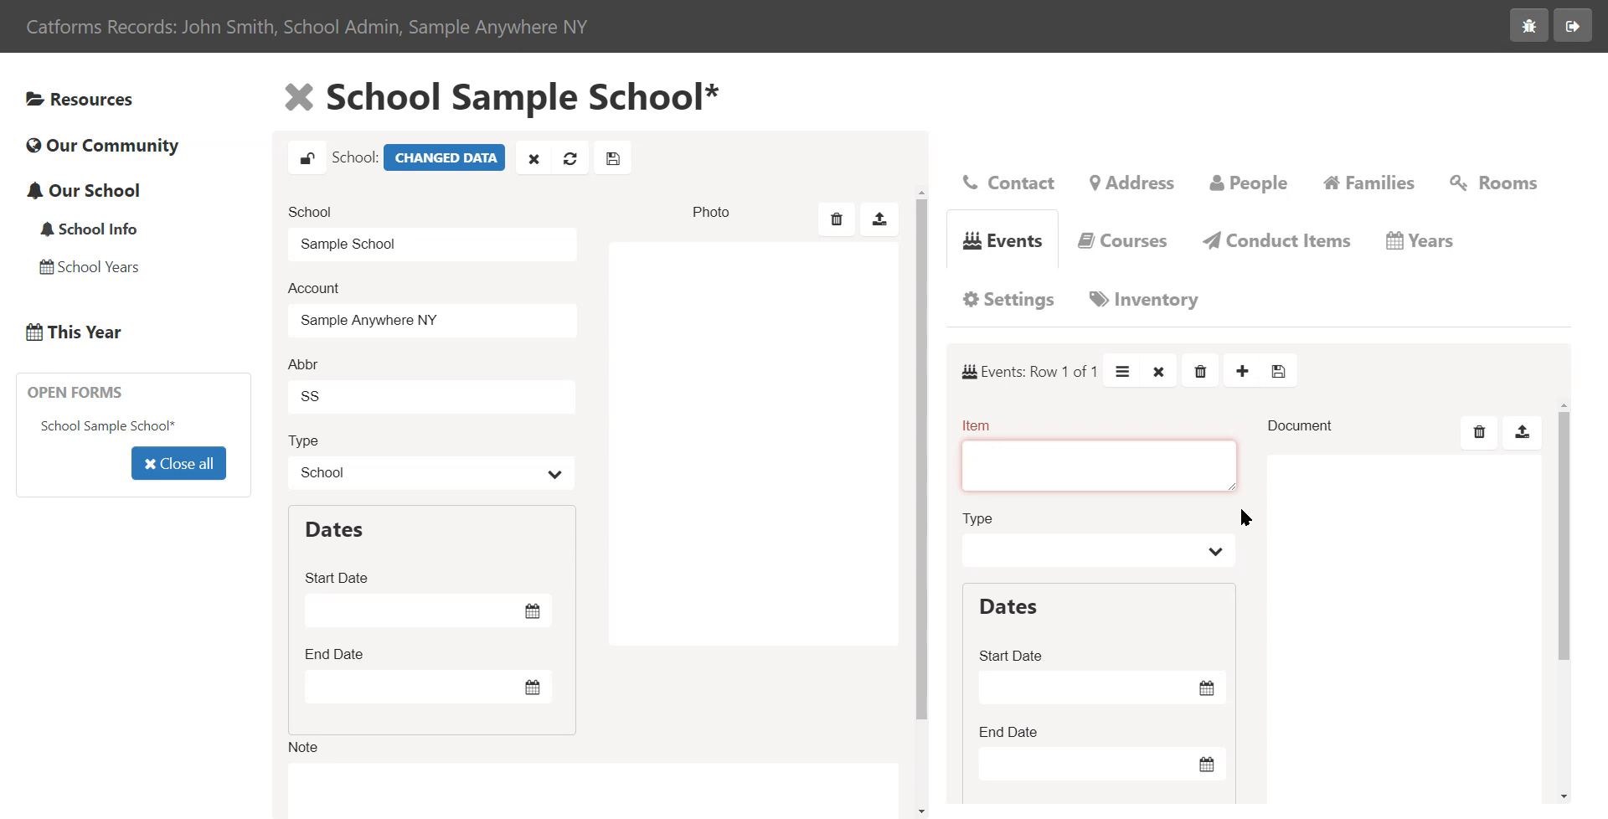
pyautogui.write('Start date')
pyautogui.click(1213, 551)
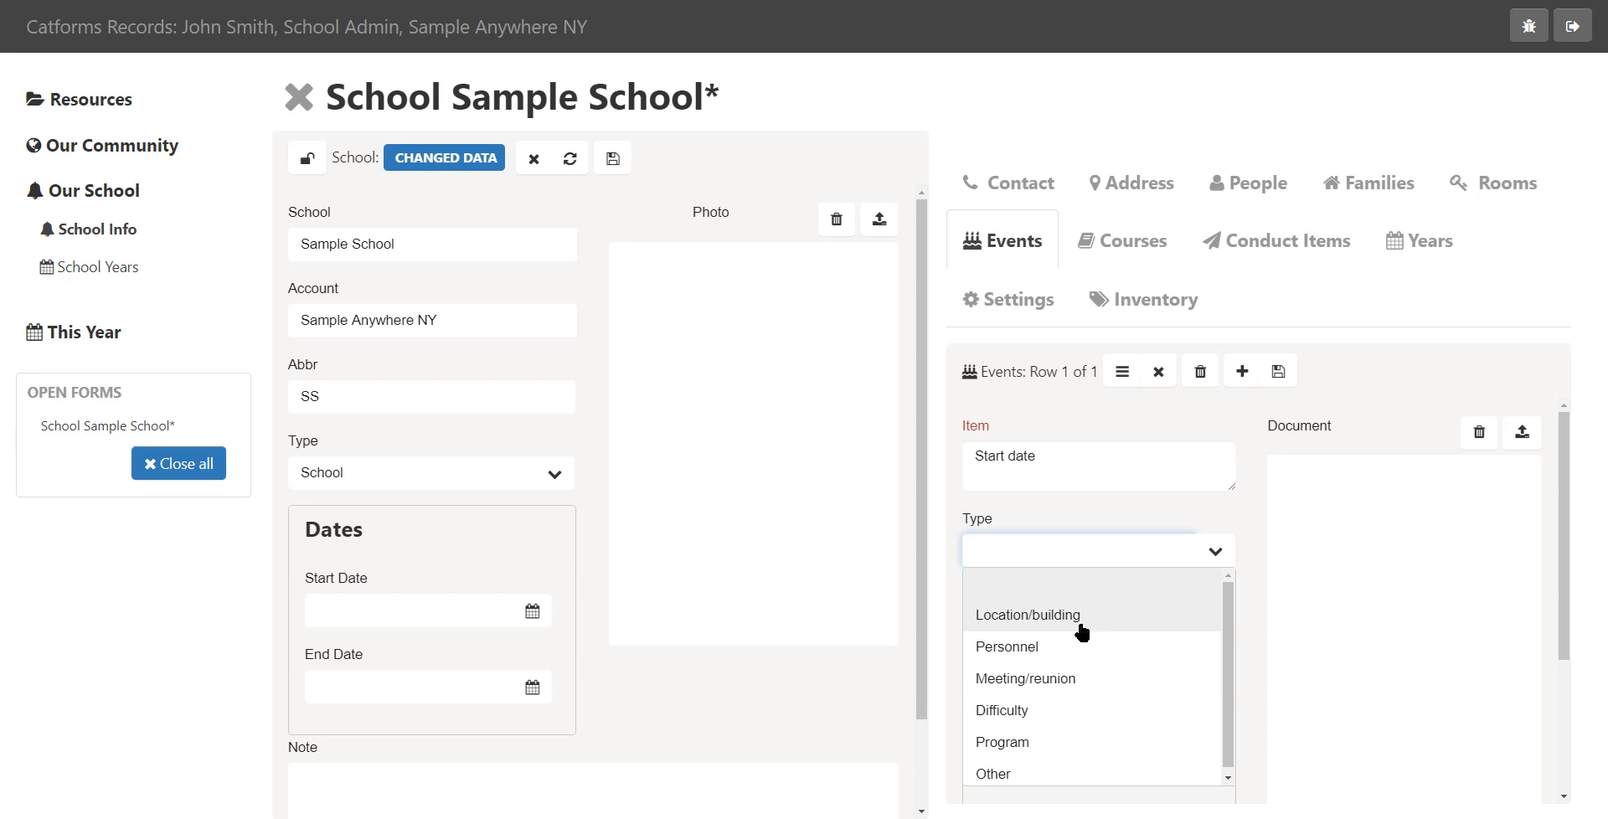
pyautogui.click(1054, 681)
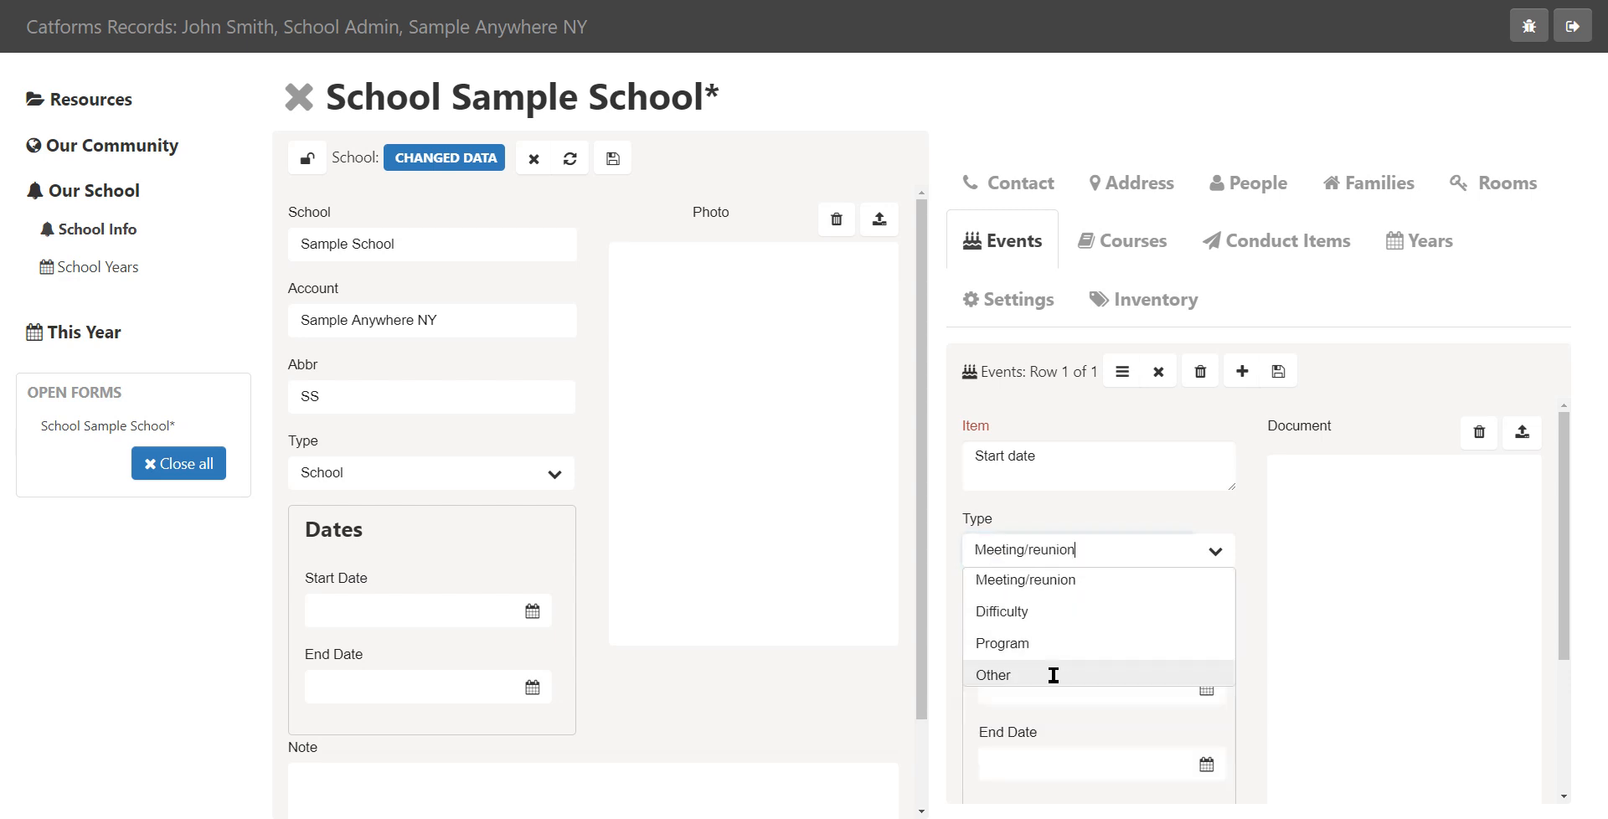
# Set the event's start date to 07/02/2020 and end date to 07/04/2020
pyautogui.click(1209, 691)
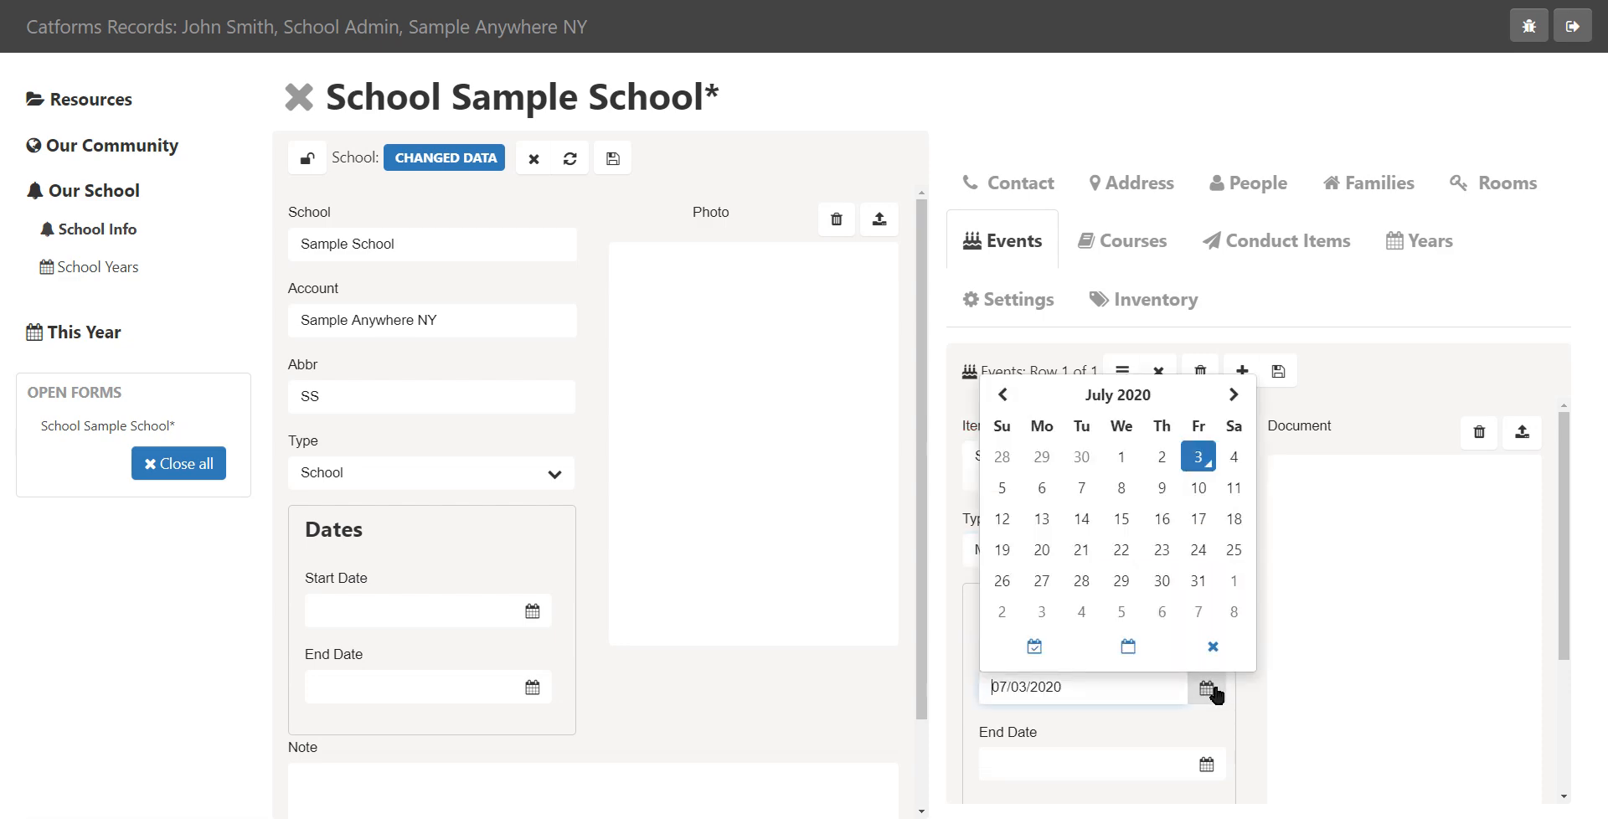
pyautogui.click(1162, 460)
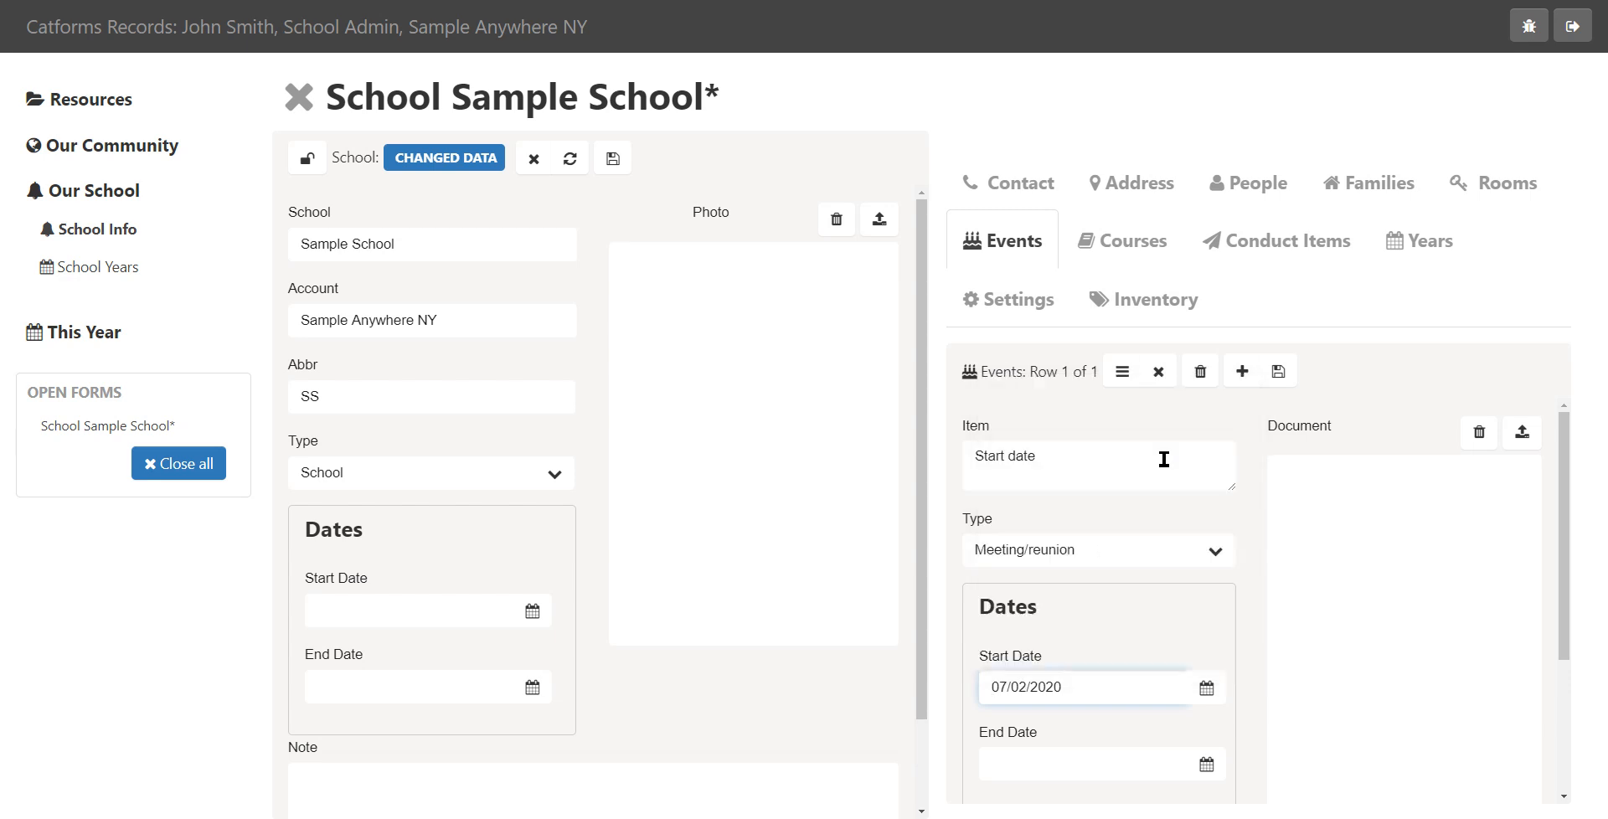
pyautogui.click(1209, 765)
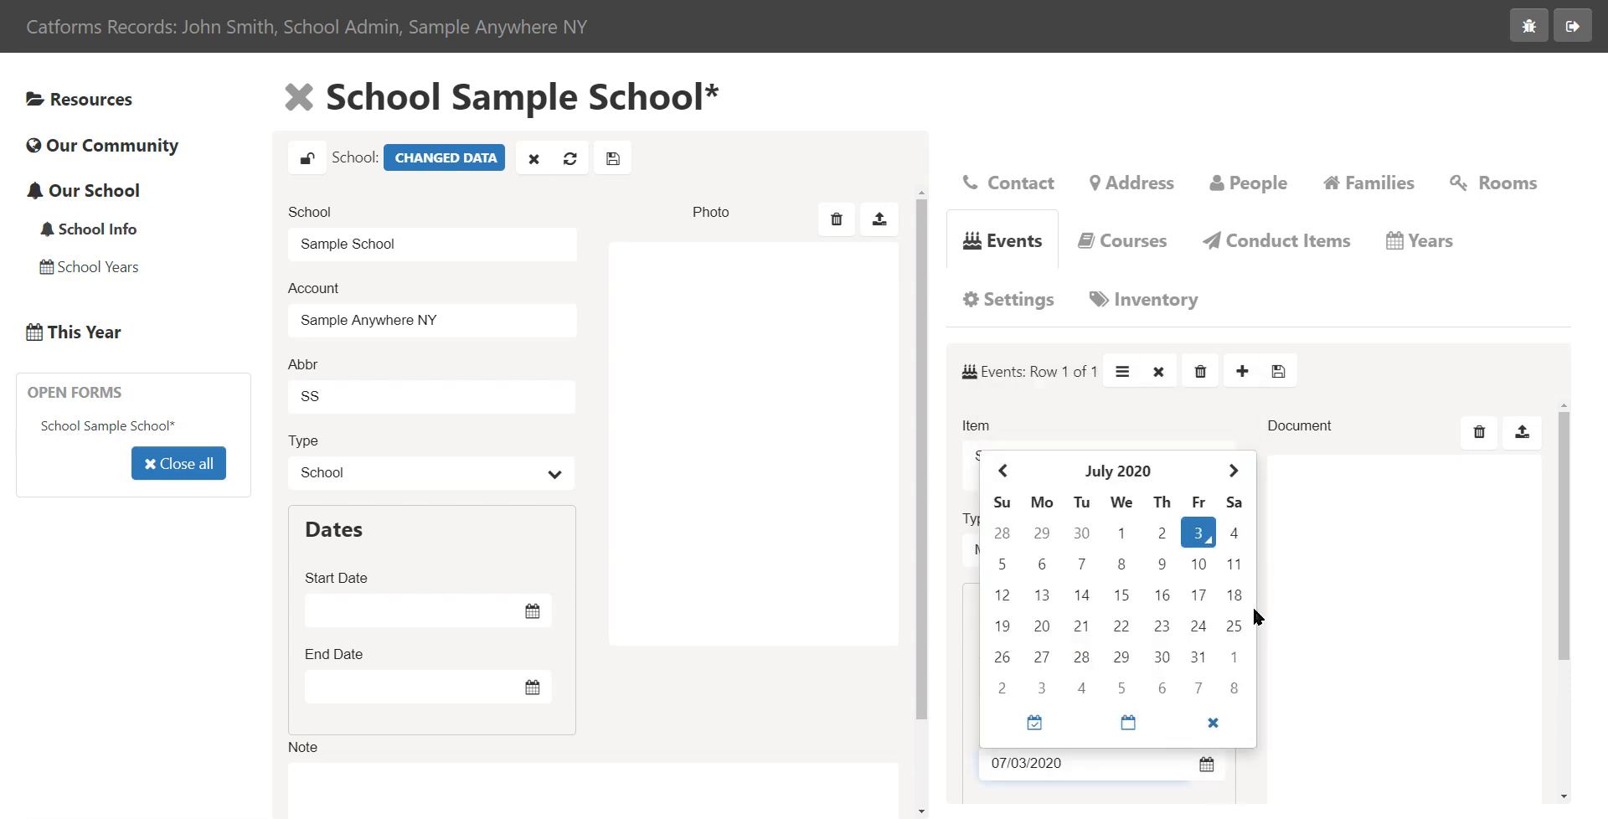
pyautogui.click(1234, 533)
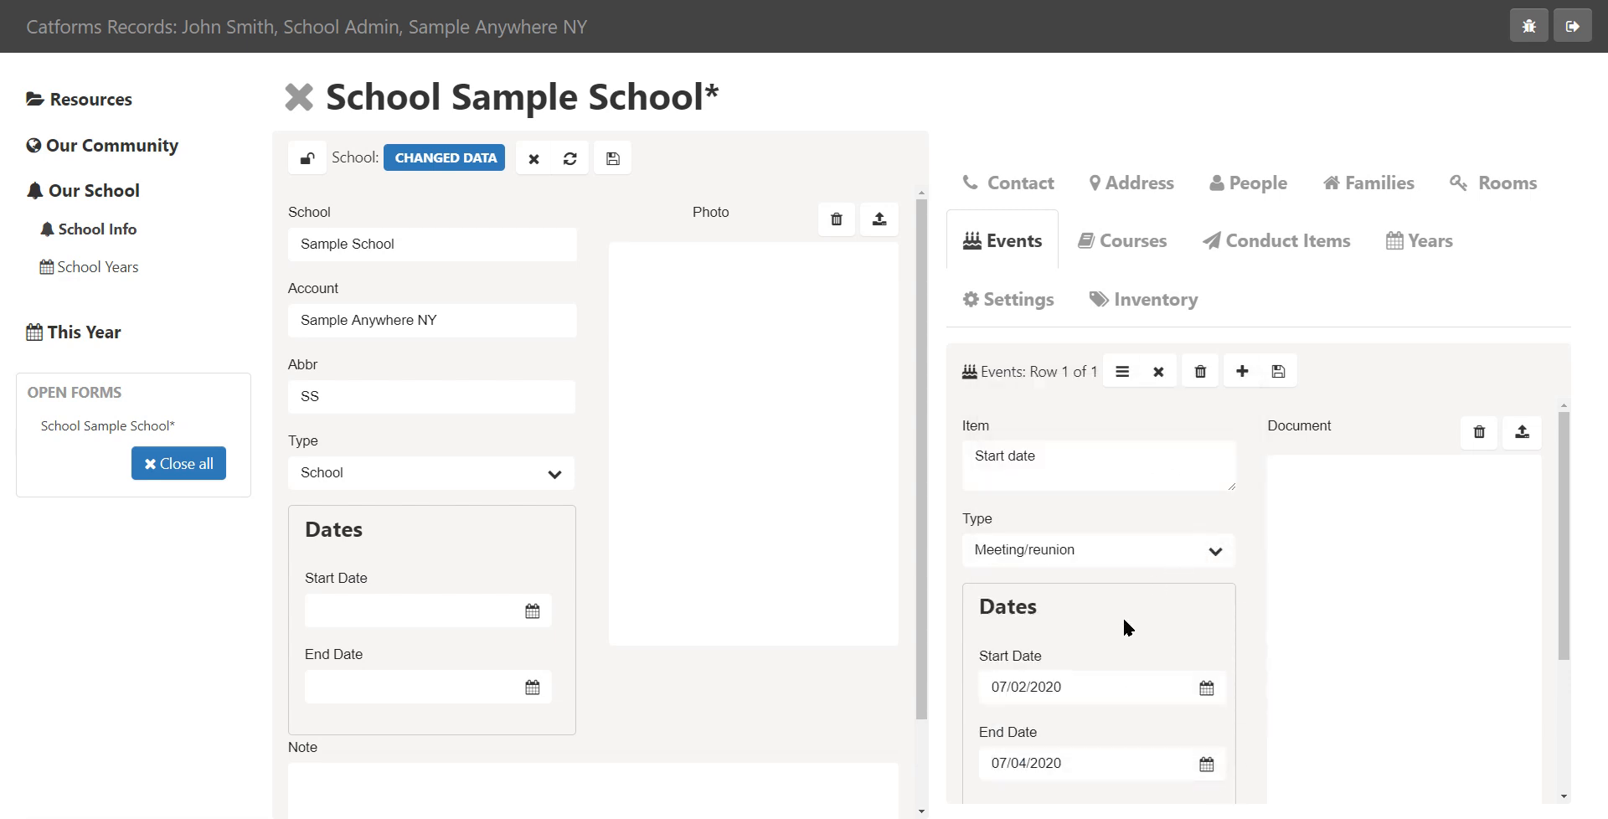
# Extend the event item to Start date celebration, save the event and return to the event list
pyautogui.click(1076, 459)
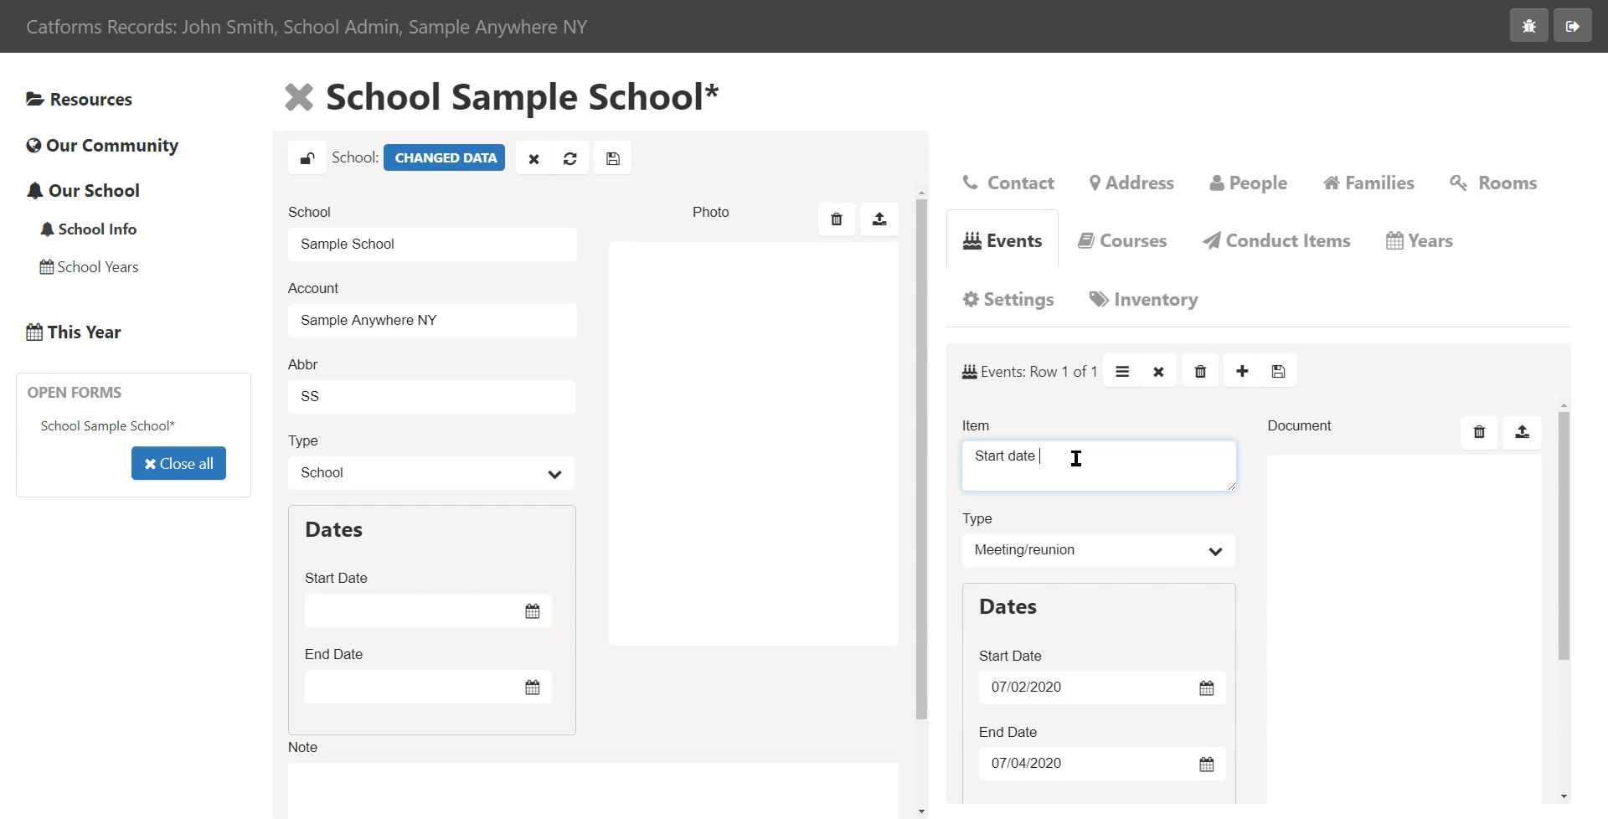
pyautogui.write('celebration')
pyautogui.click(1279, 371)
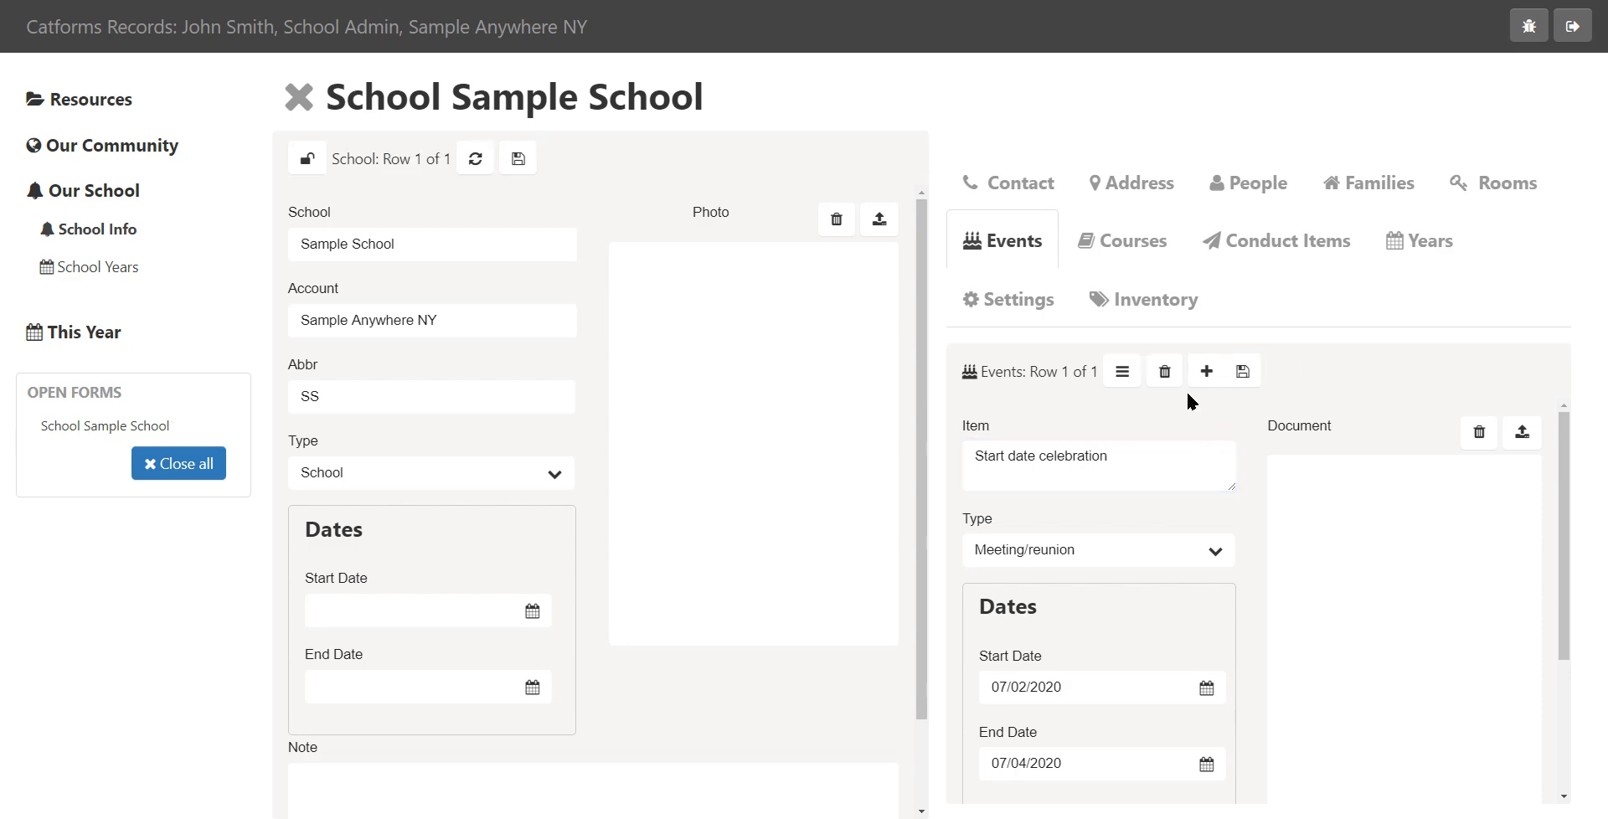
pyautogui.click(1120, 373)
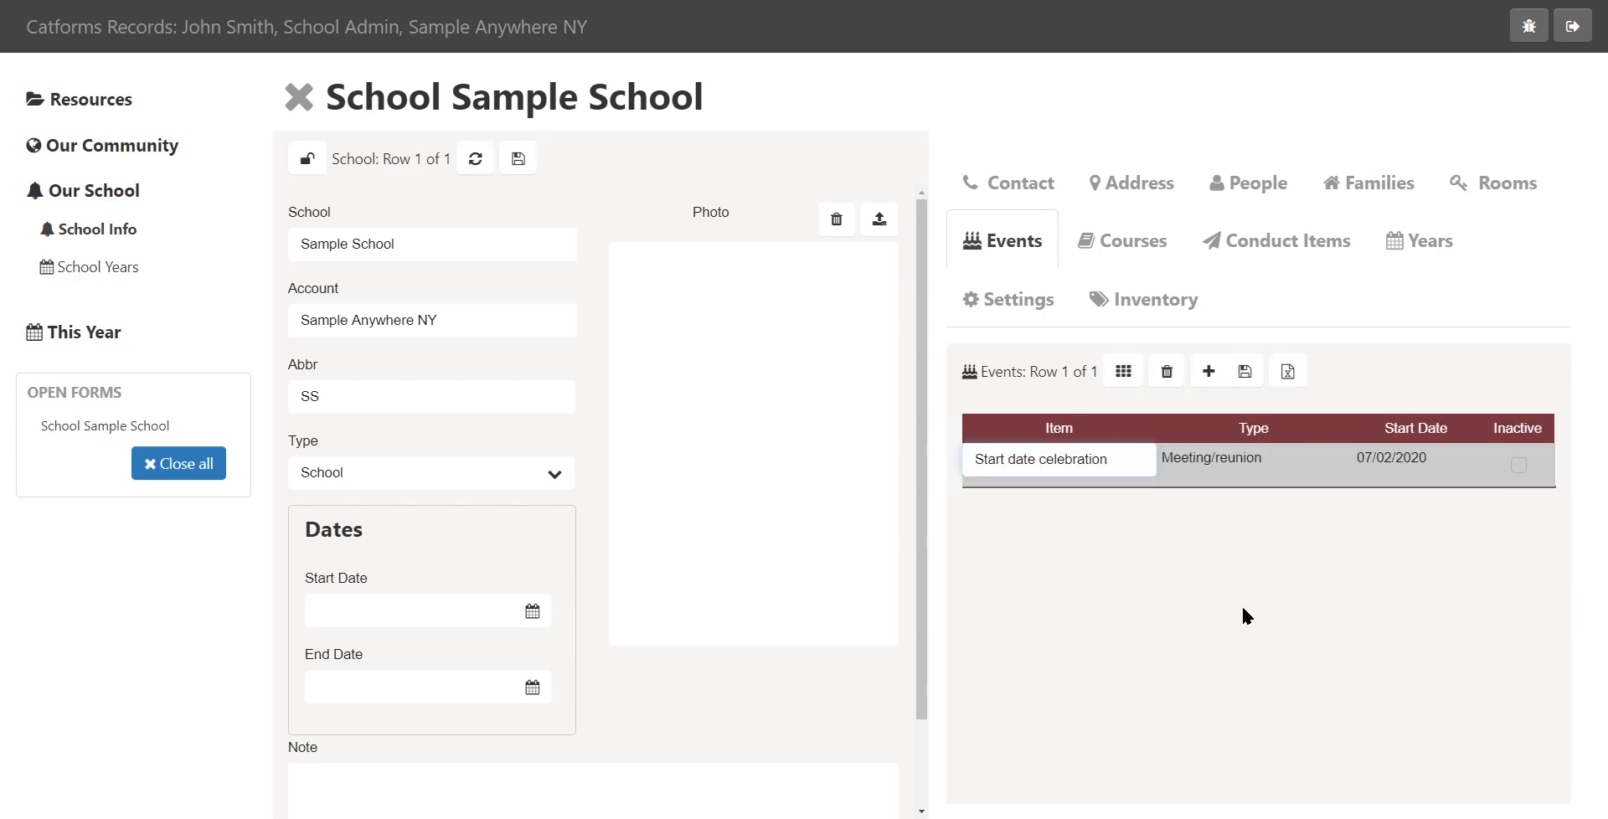
# Add a course to the school, choosing CLE Language Arts 600 from the course list
pyautogui.click(1142, 239)
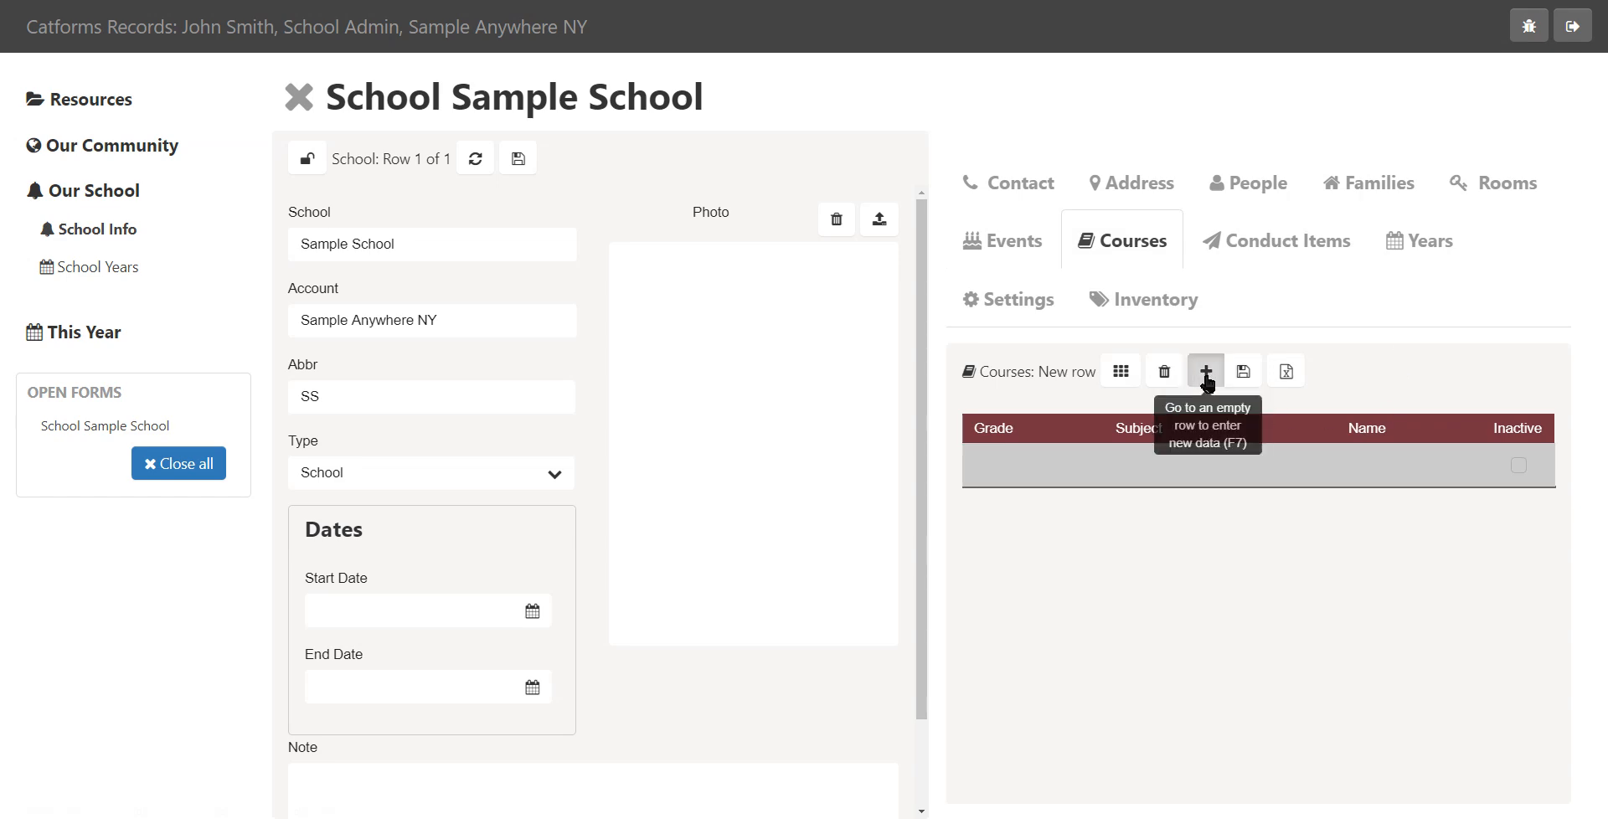
pyautogui.click(1206, 371)
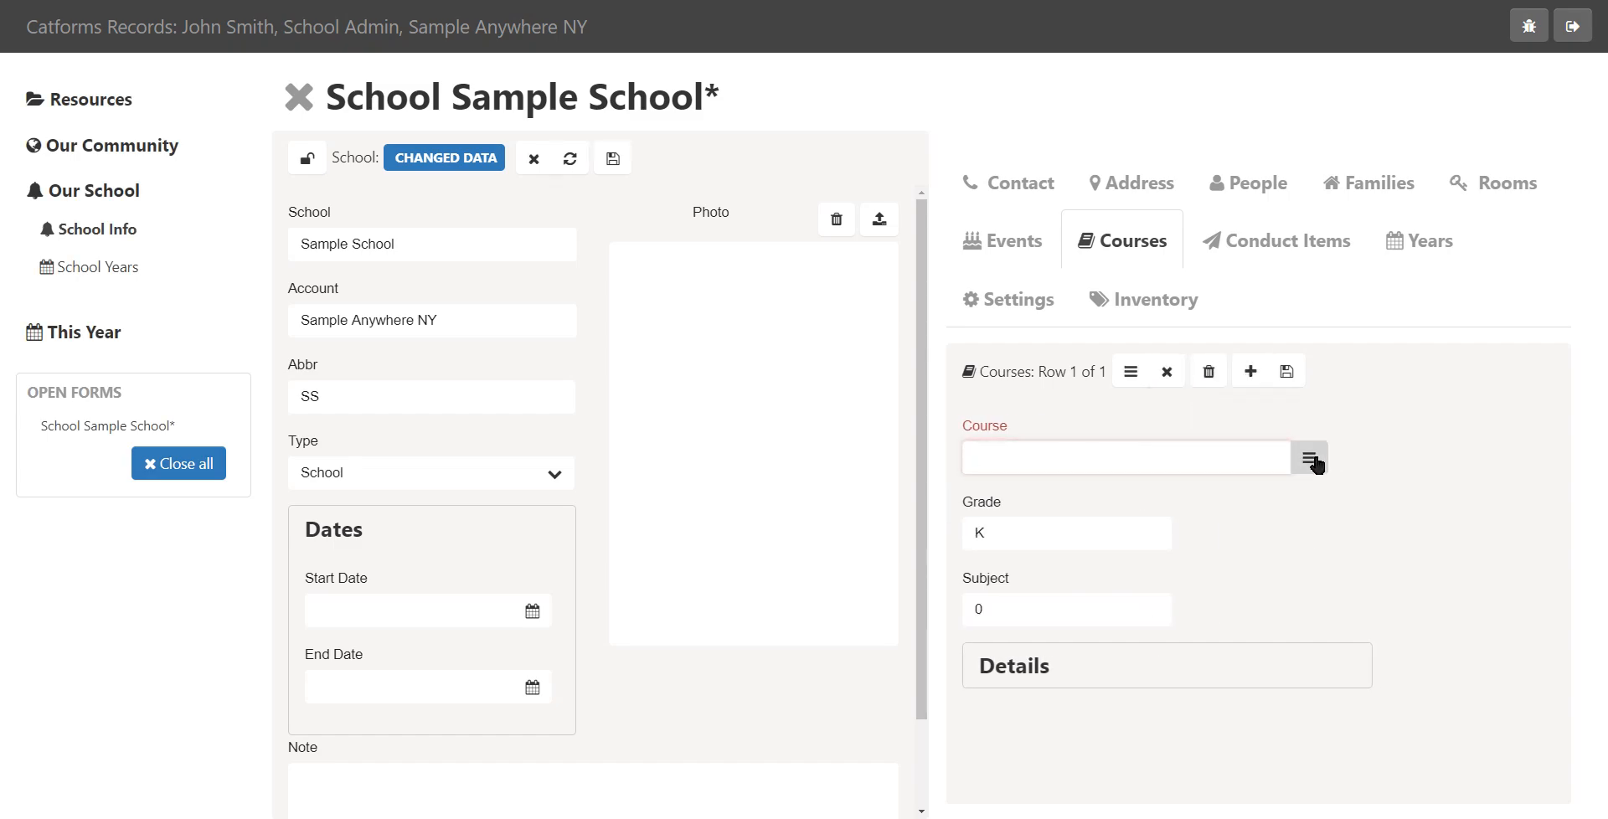
pyautogui.click(1310, 459)
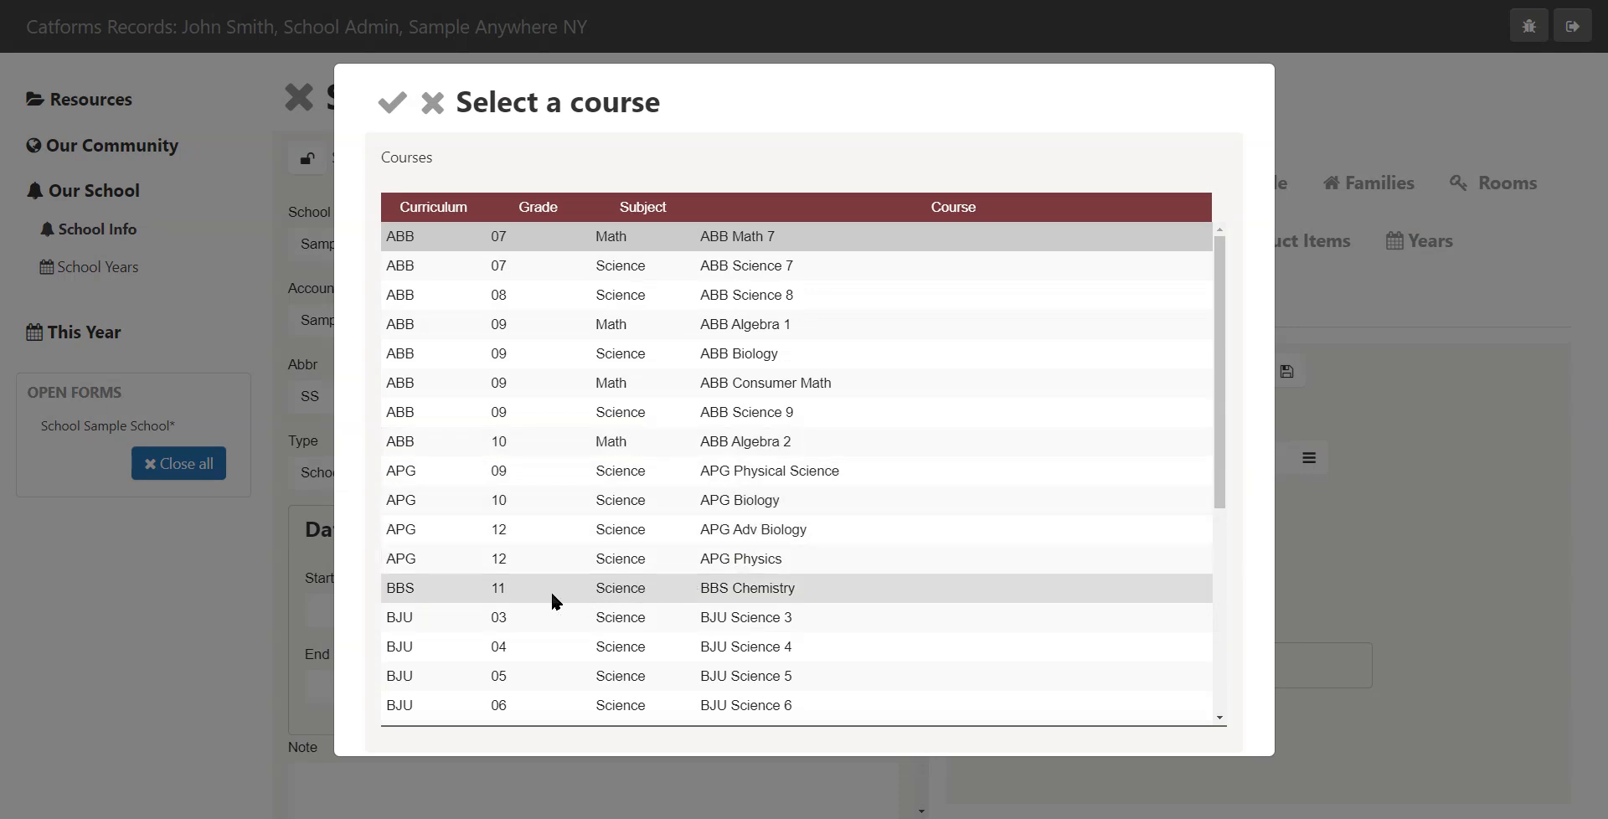
pyautogui.scroll(-4, 410, 642)
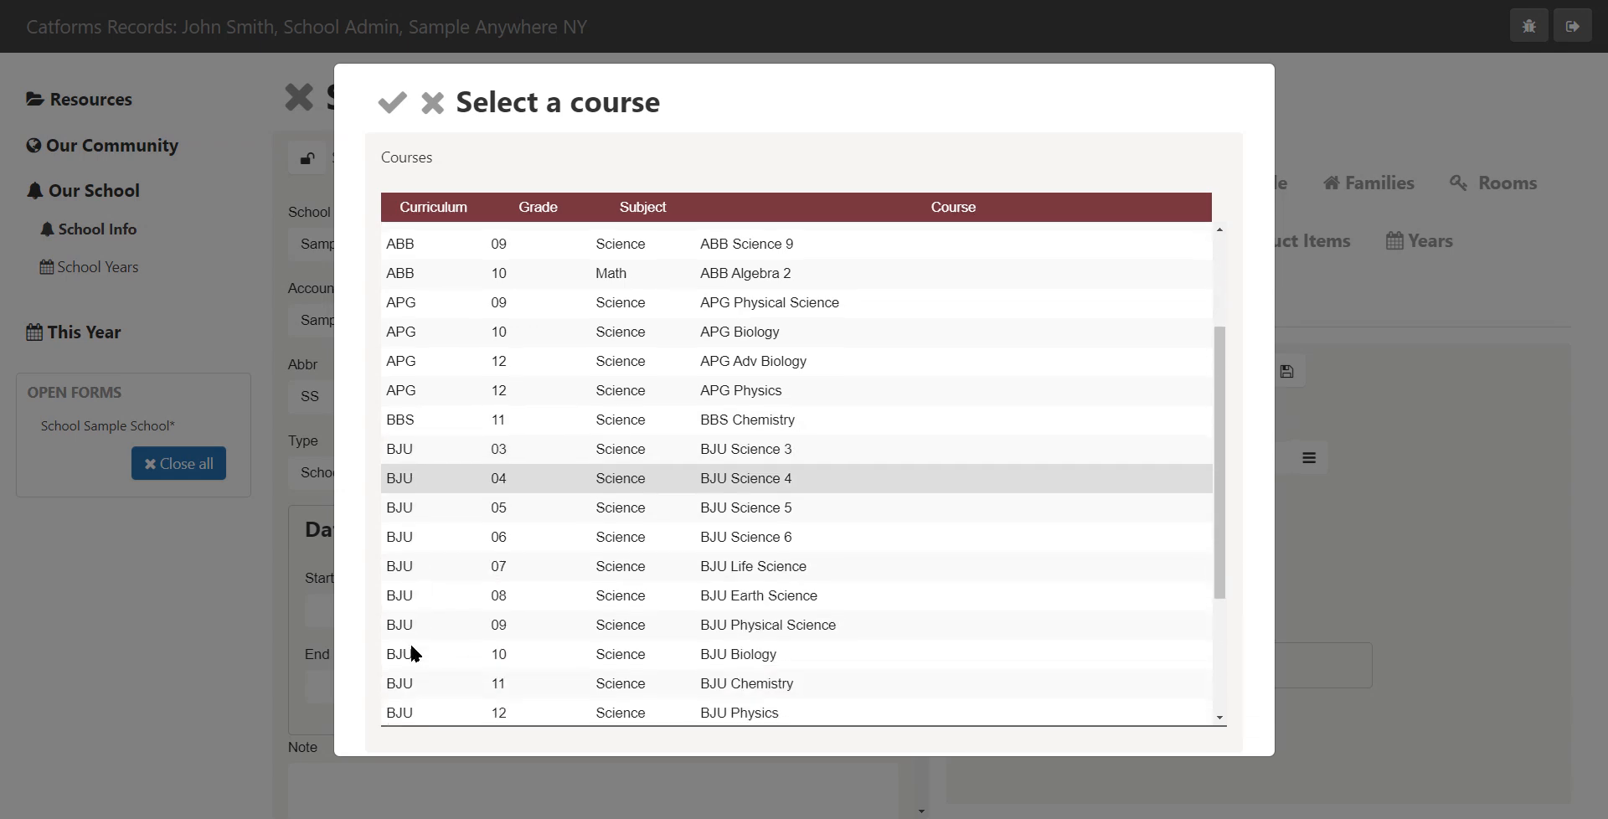
pyautogui.scroll(-1, 439, 546)
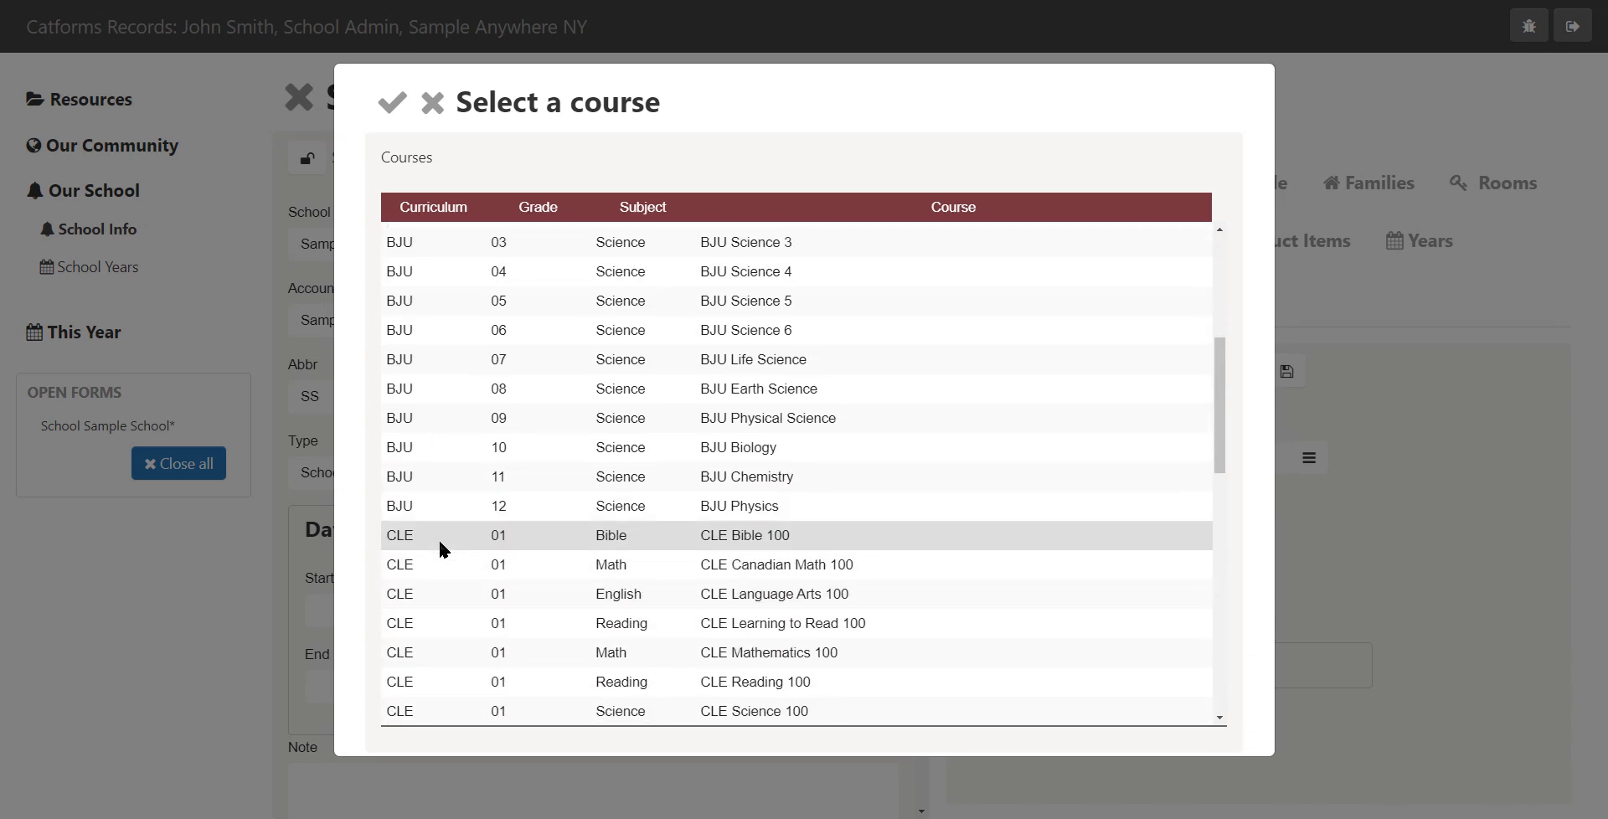
pyautogui.scroll(-20, 441, 548)
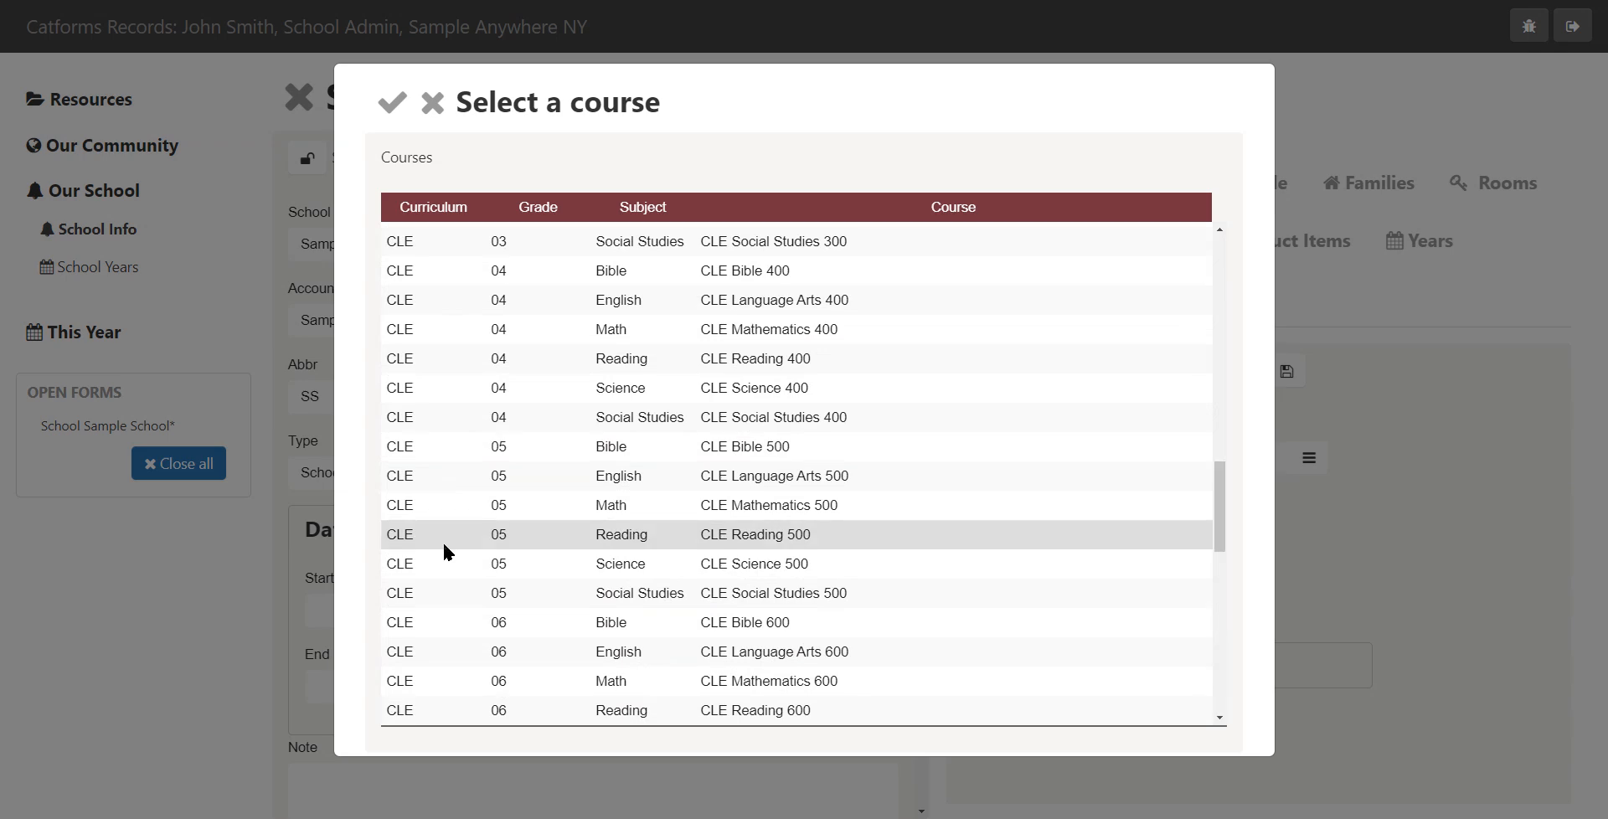
pyautogui.scroll(-18, 444, 551)
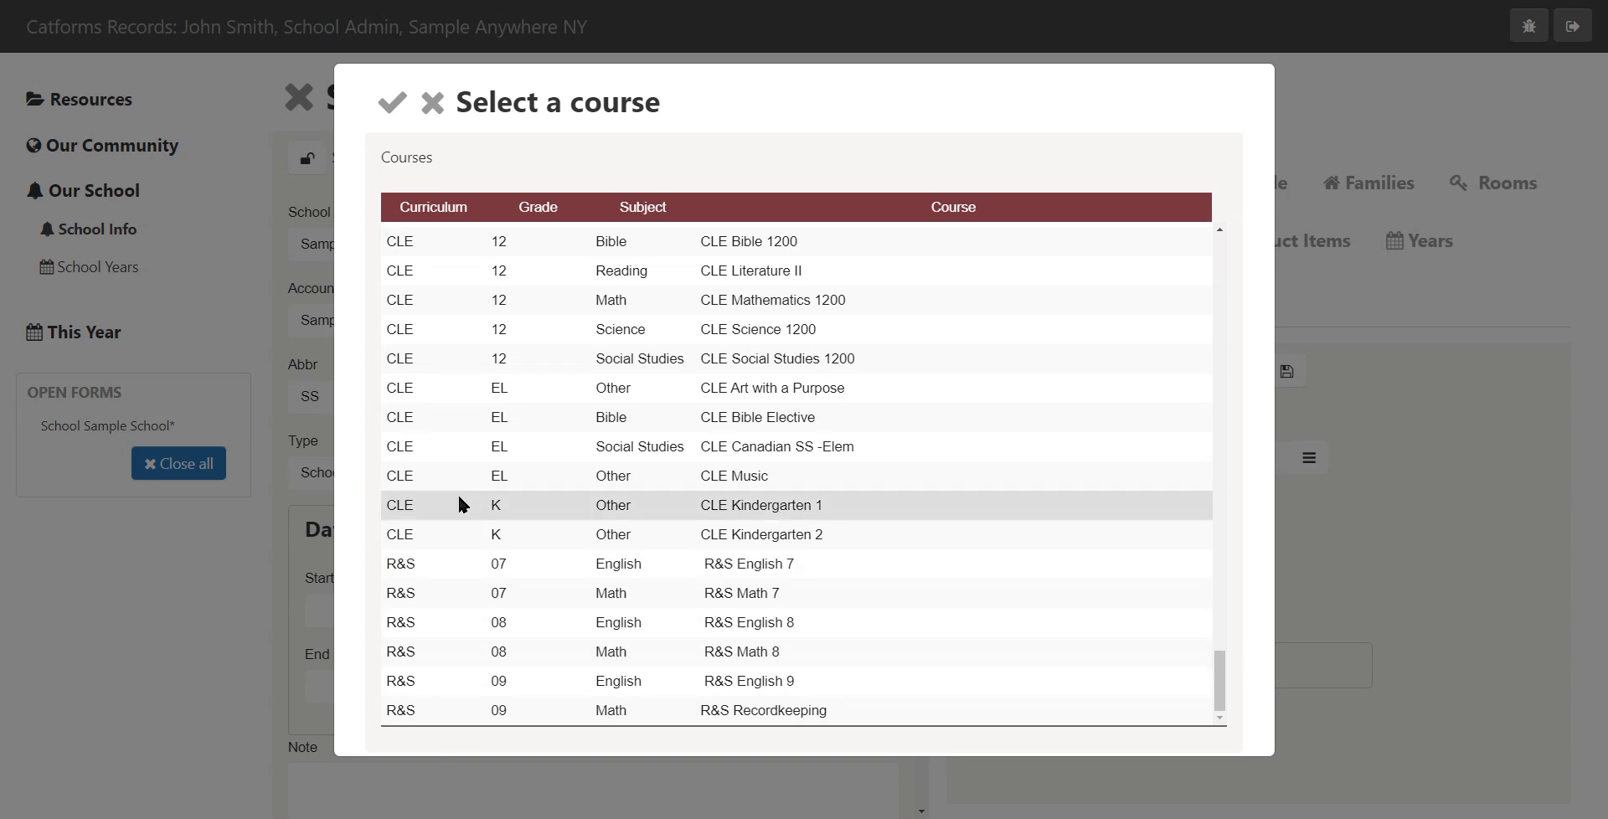
pyautogui.scroll(8, 1060, 459)
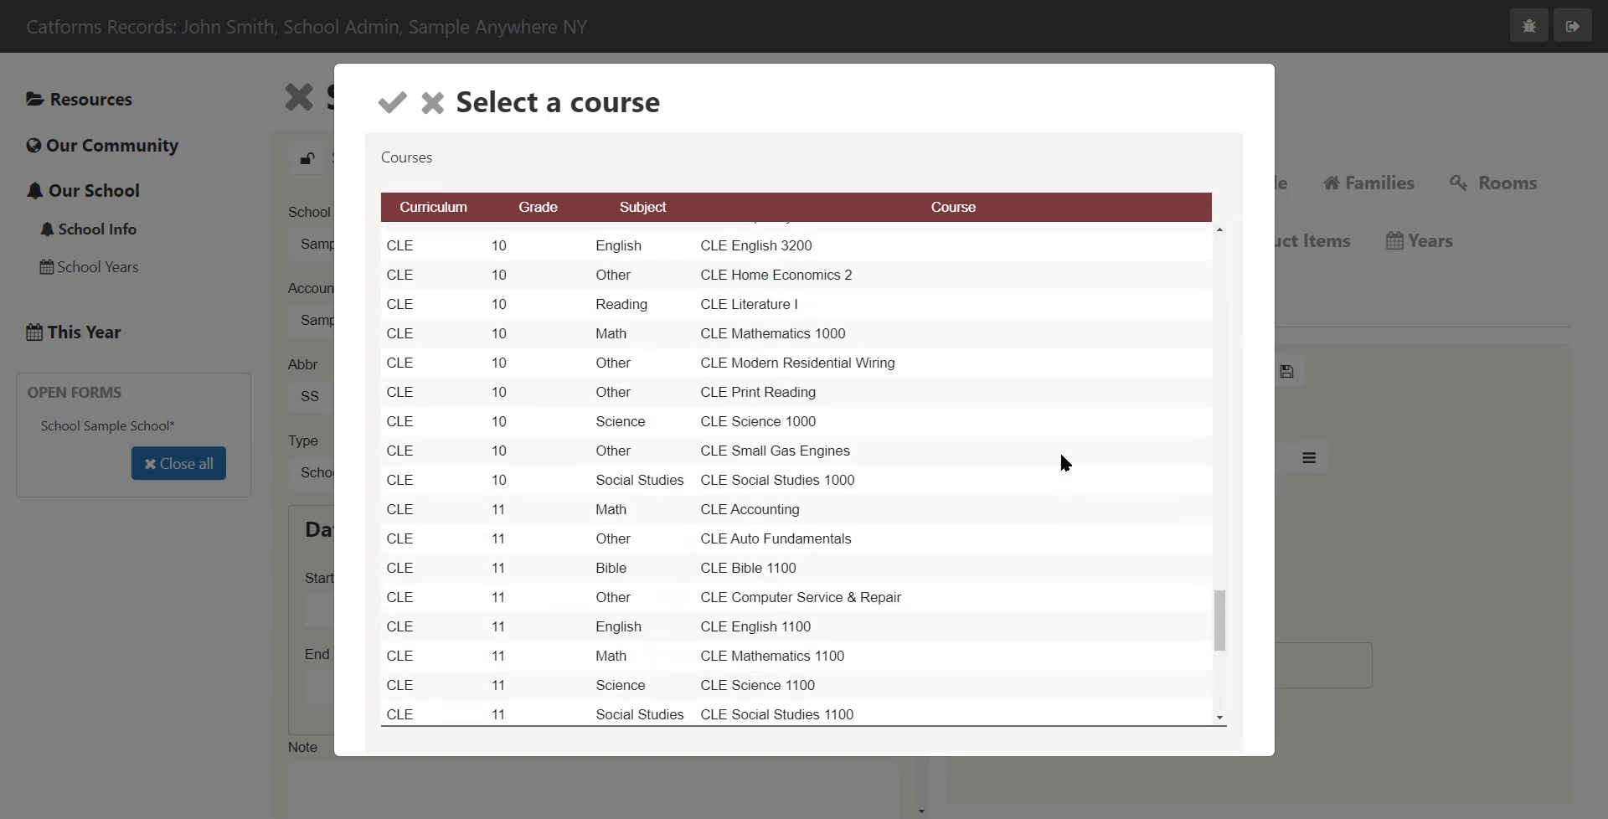
pyautogui.scroll(7, 1061, 457)
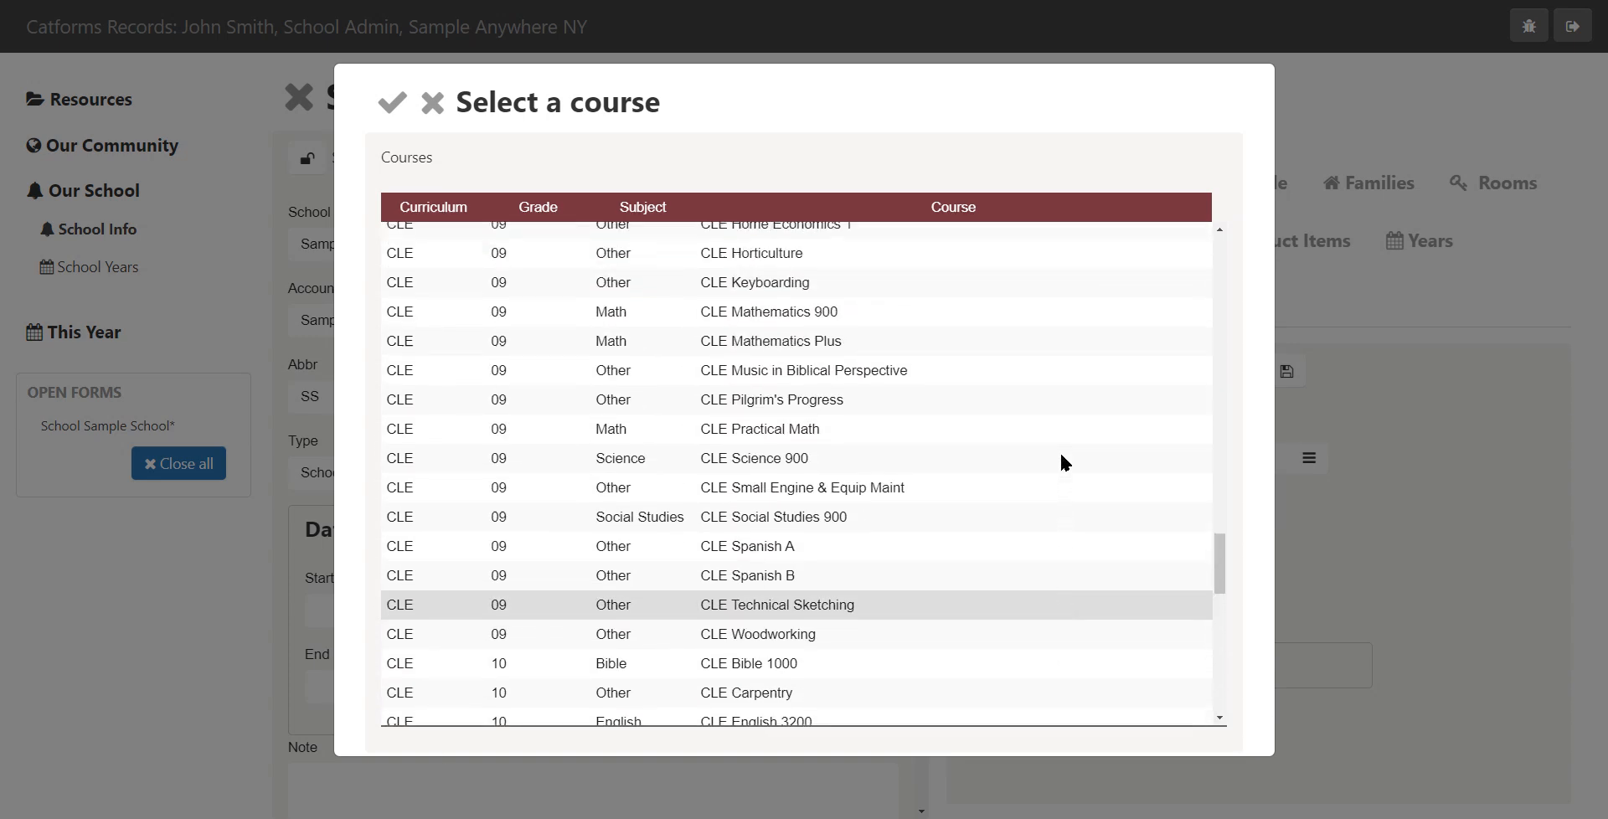
pyautogui.scroll(10, 1062, 460)
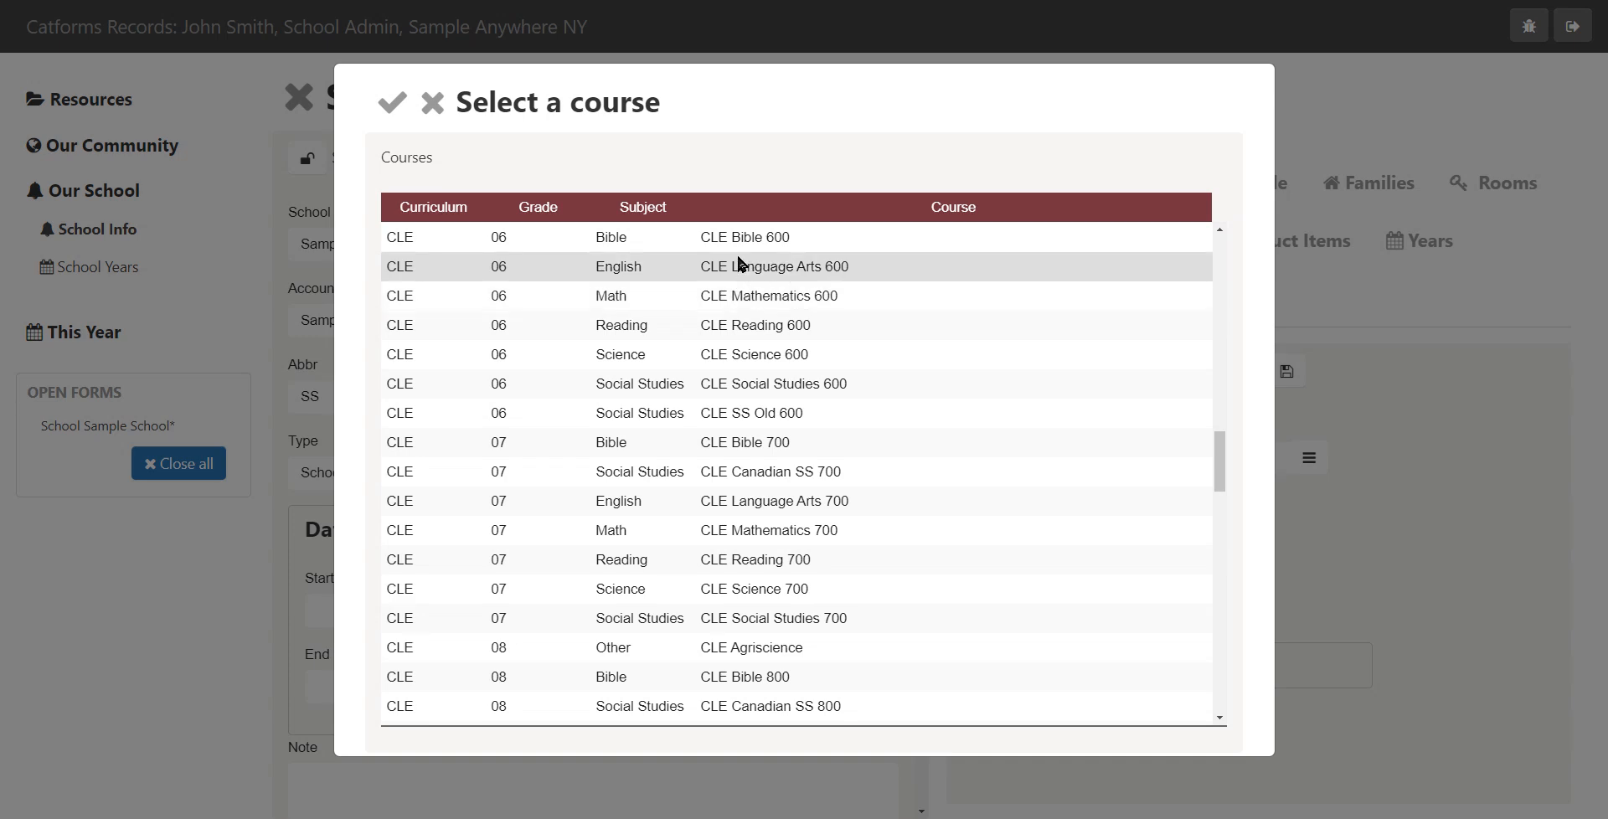
pyautogui.doubleClick(741, 268)
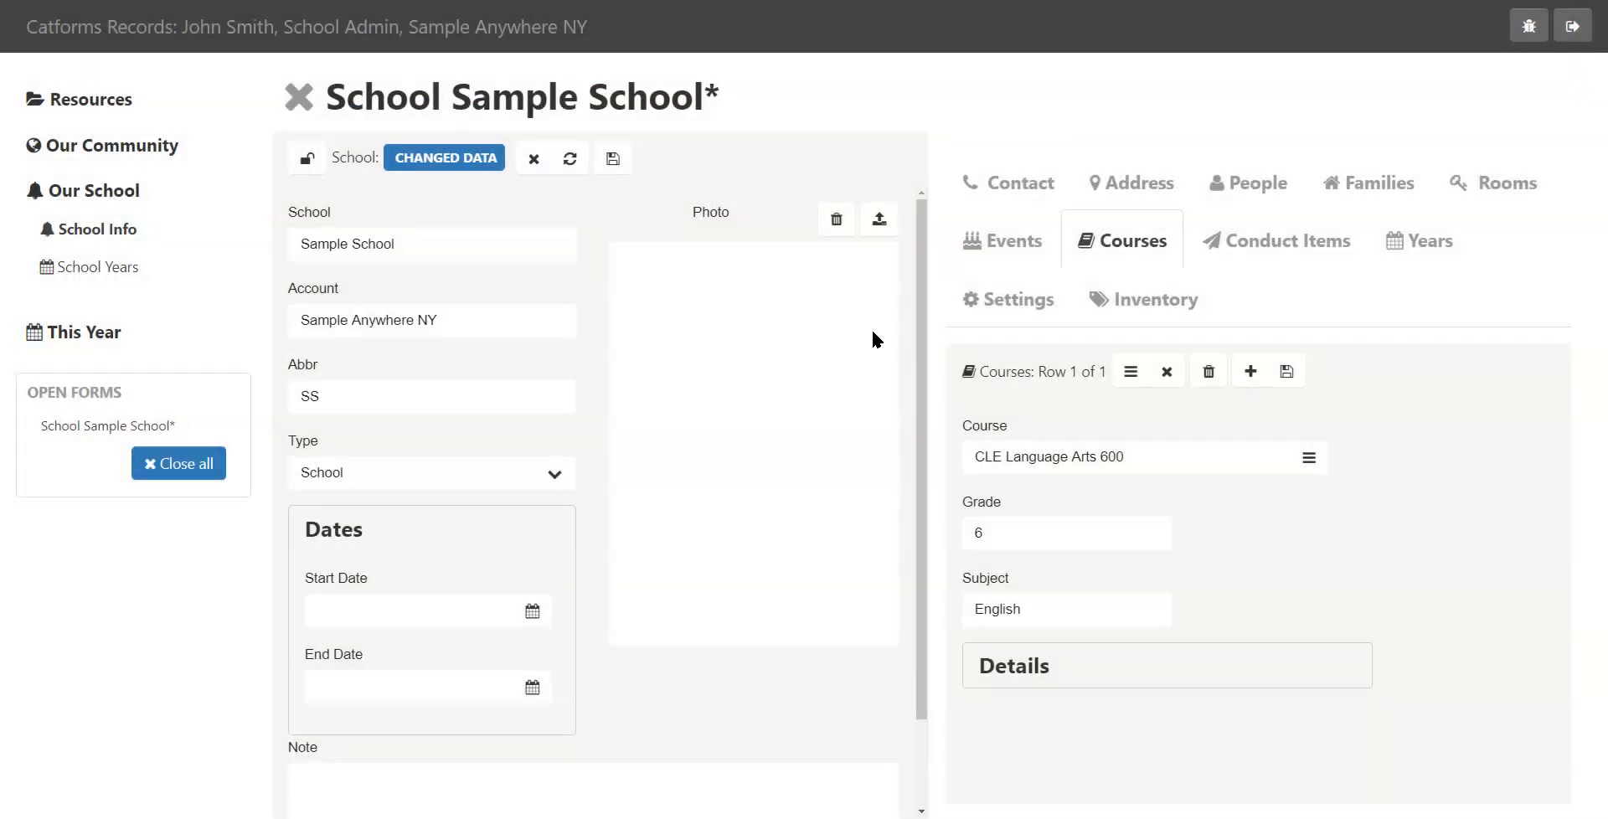
# Add a second course, choosing CLE Reading 600 from the course list
pyautogui.click(1250, 372)
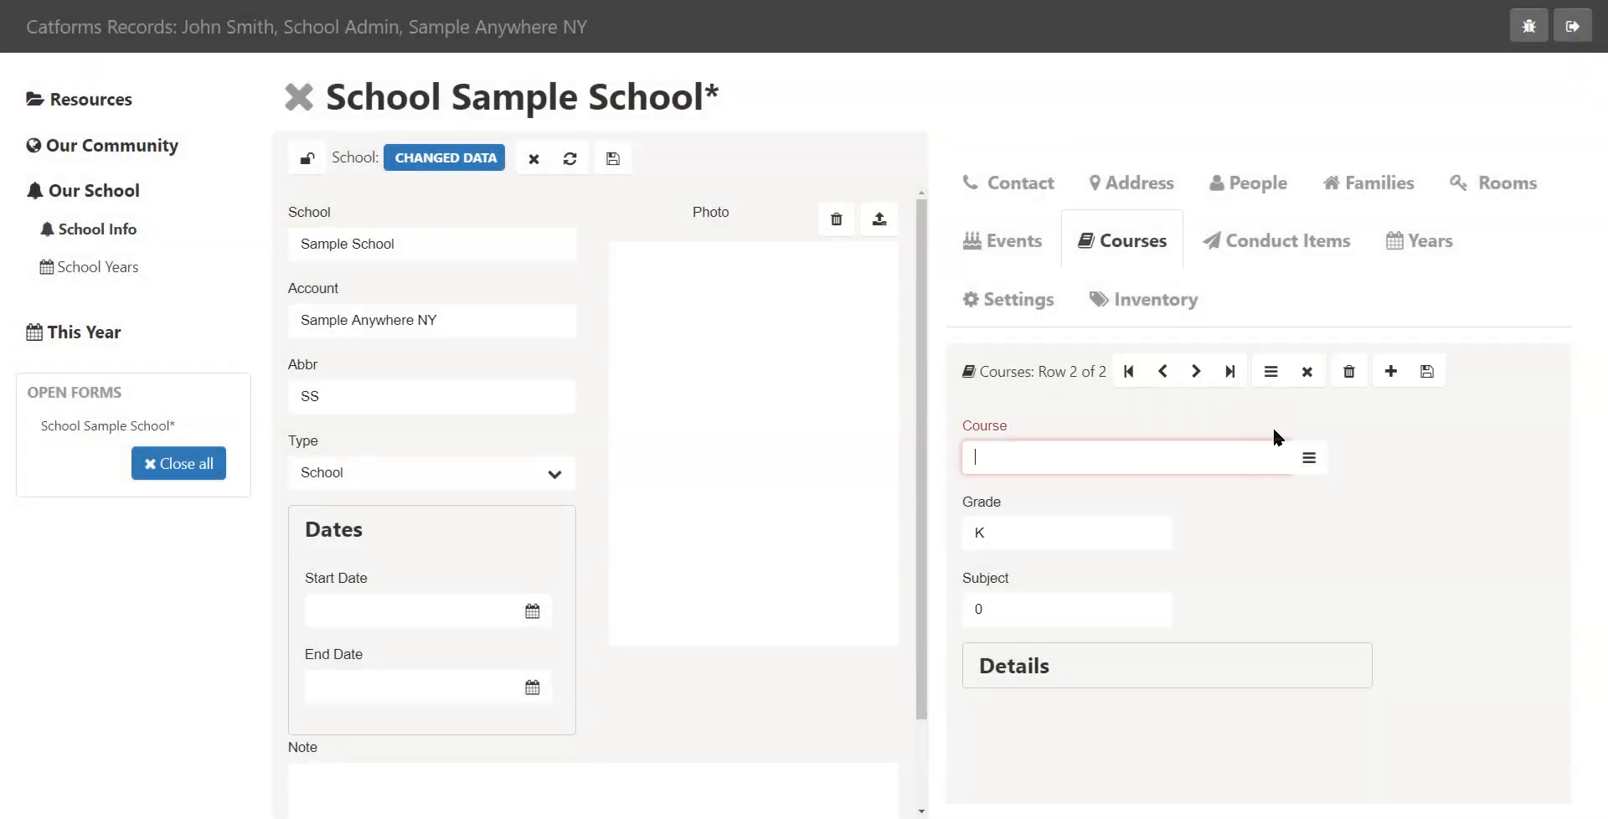
pyautogui.click(1303, 463)
pyautogui.scroll(-1, 762, 373)
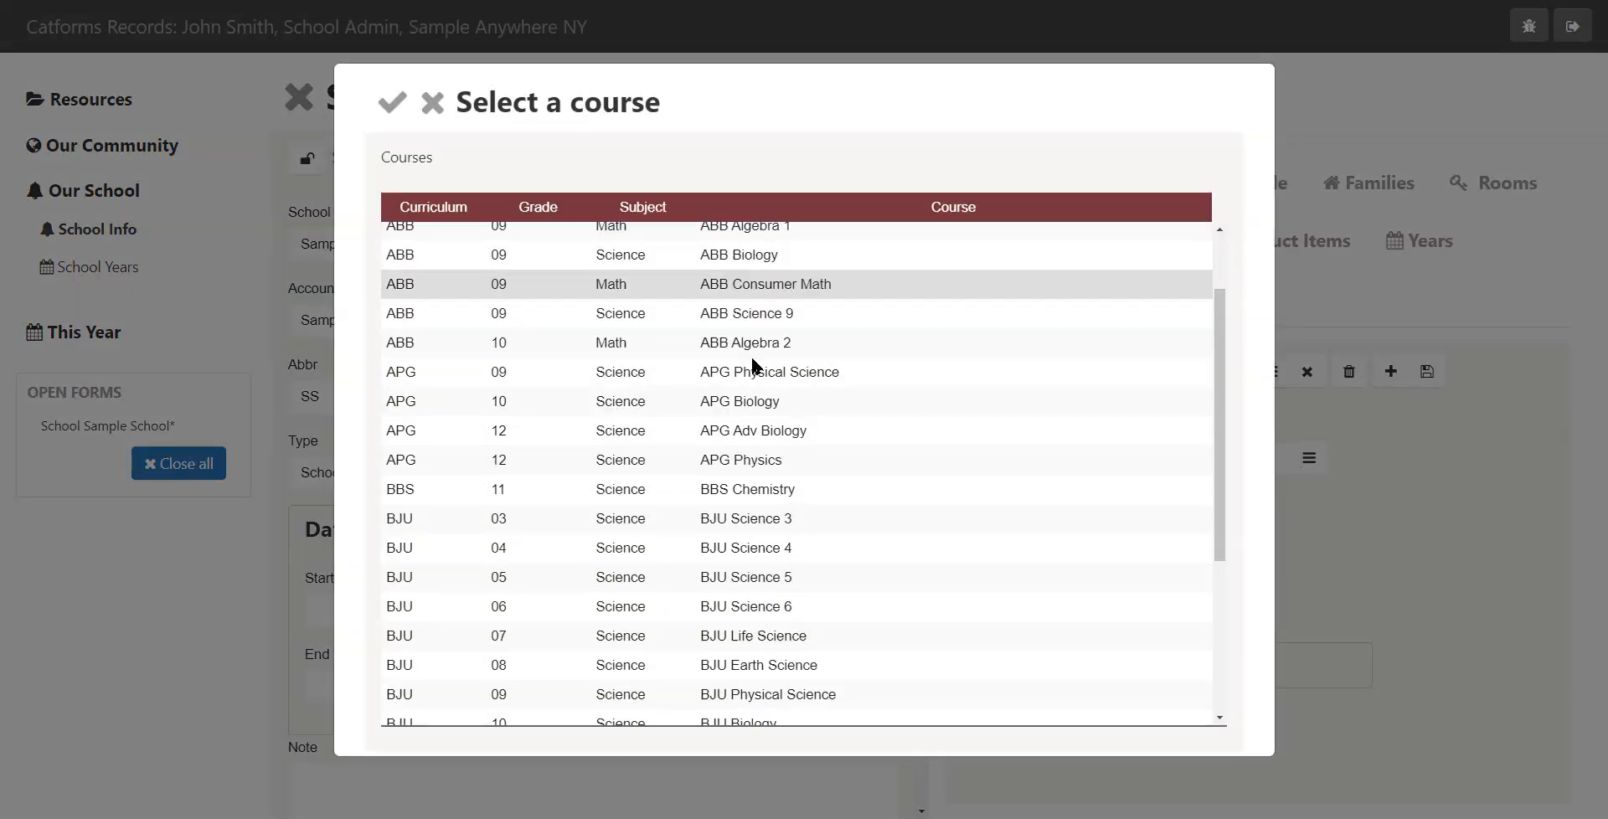
pyautogui.scroll(-5, 753, 368)
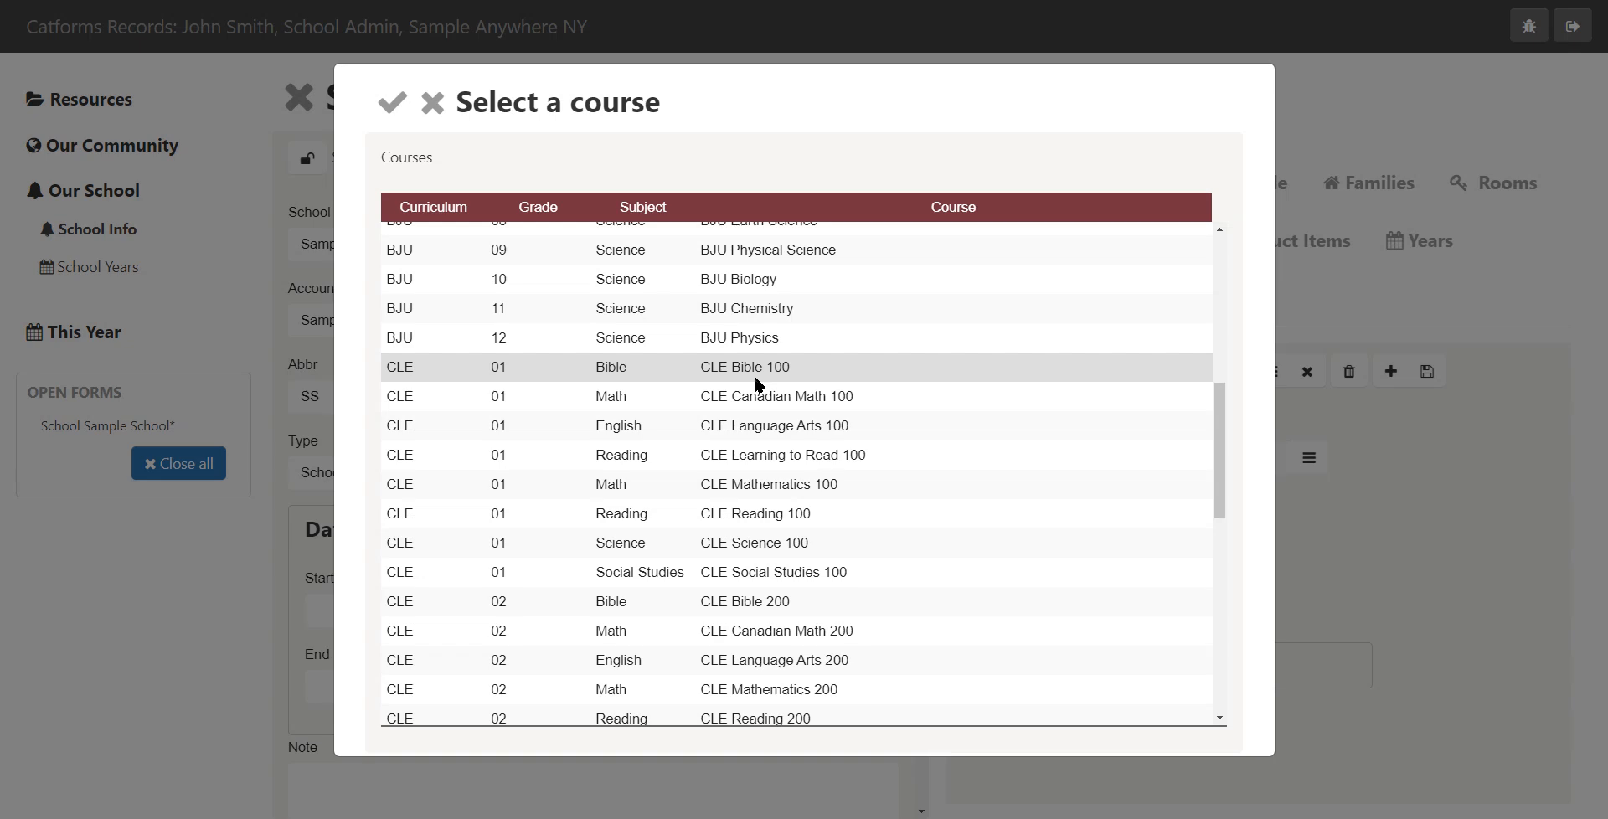
pyautogui.scroll(-15, 754, 386)
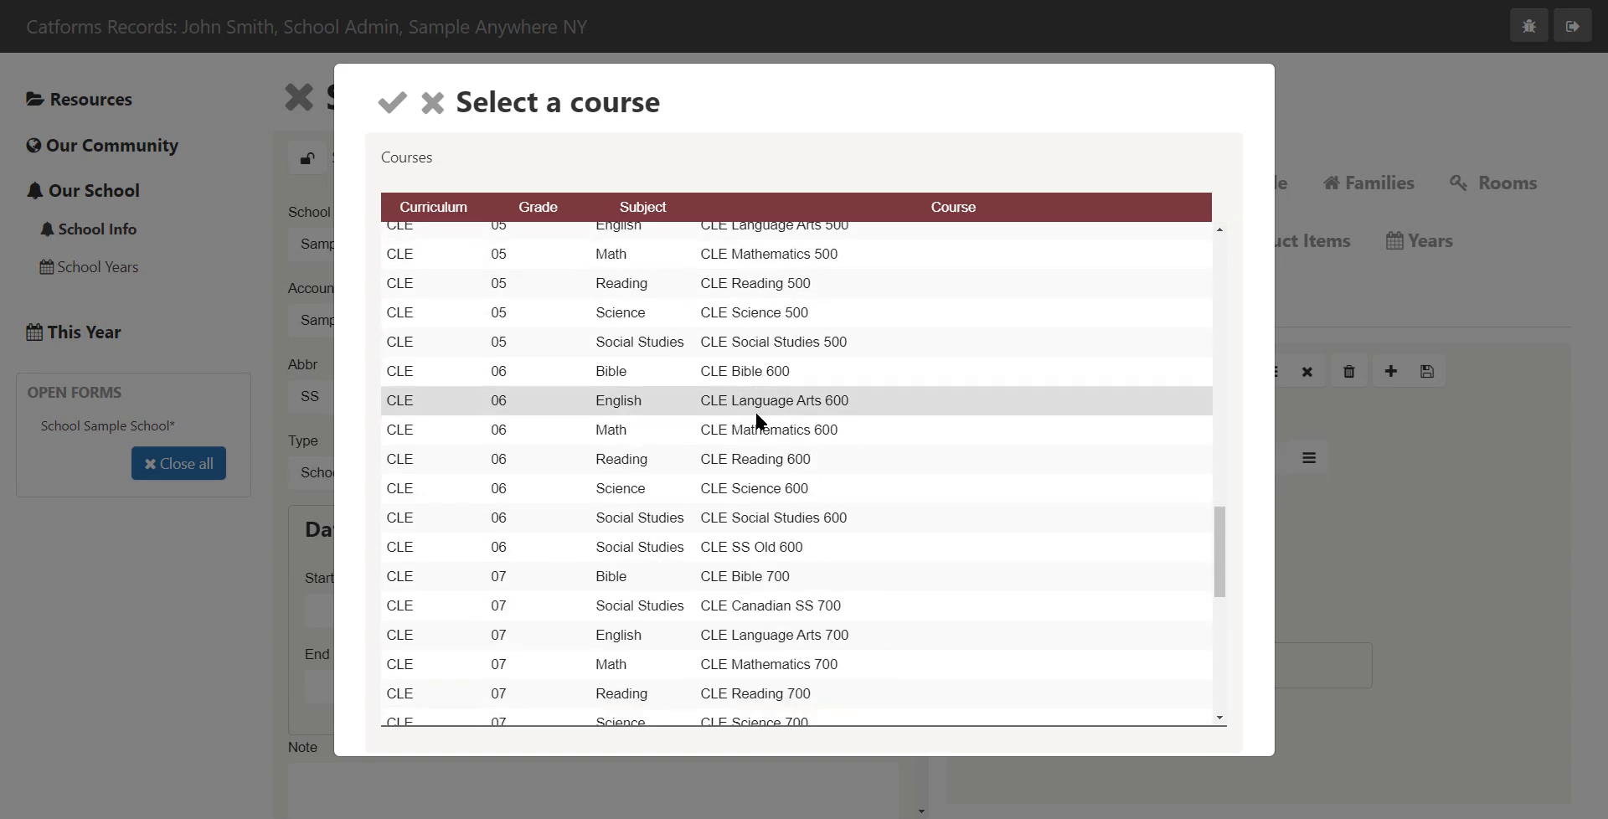
pyautogui.doubleClick(716, 463)
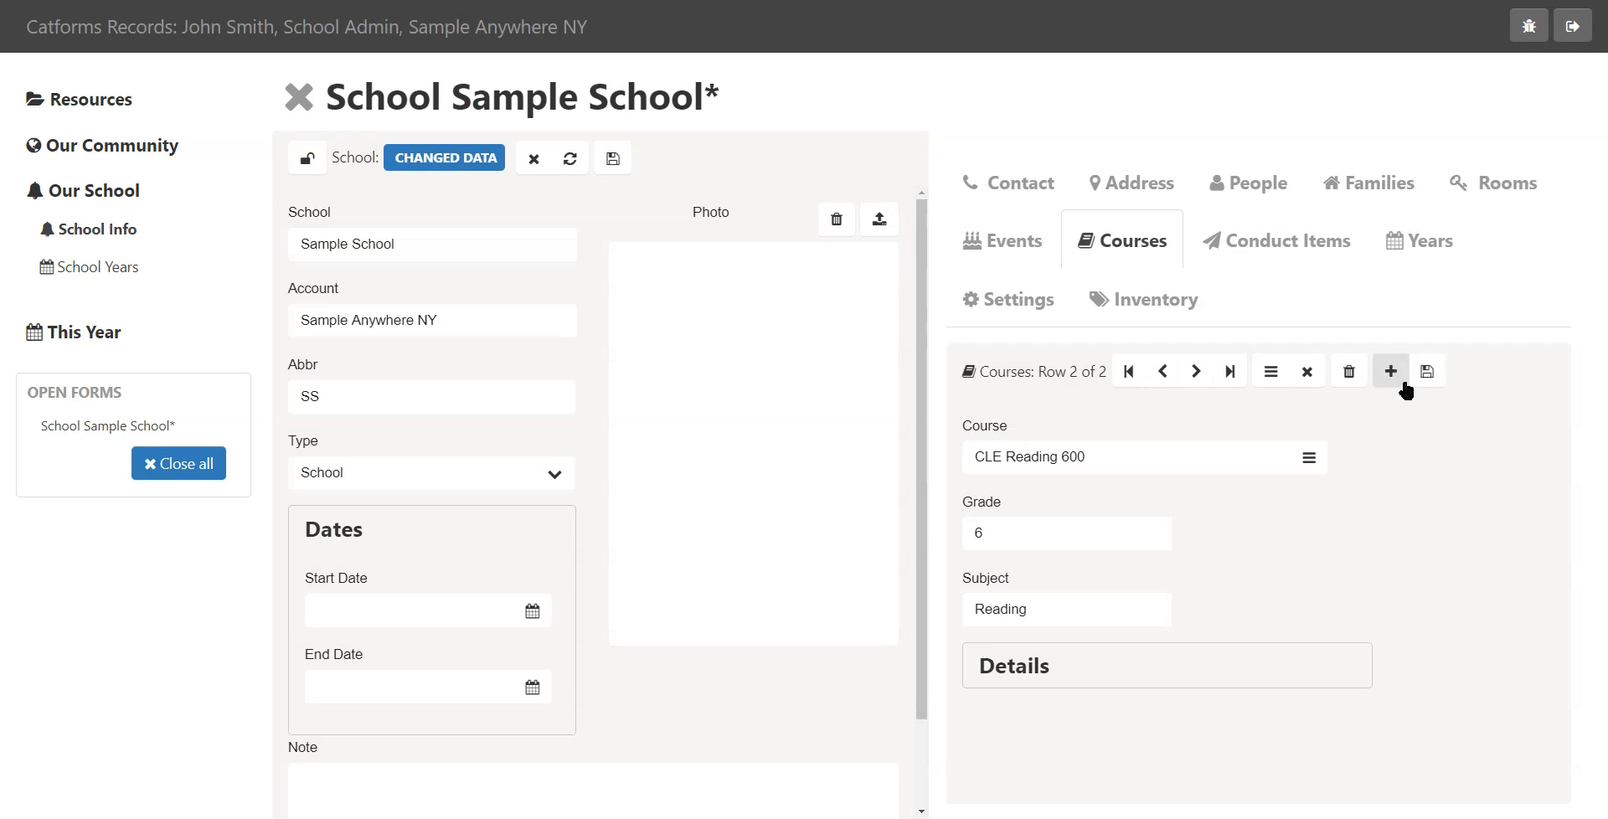
# Add a third course, CLE Mathematics 600, save the courses and switch back to the course list view
pyautogui.click(1392, 374)
pyautogui.click(1311, 459)
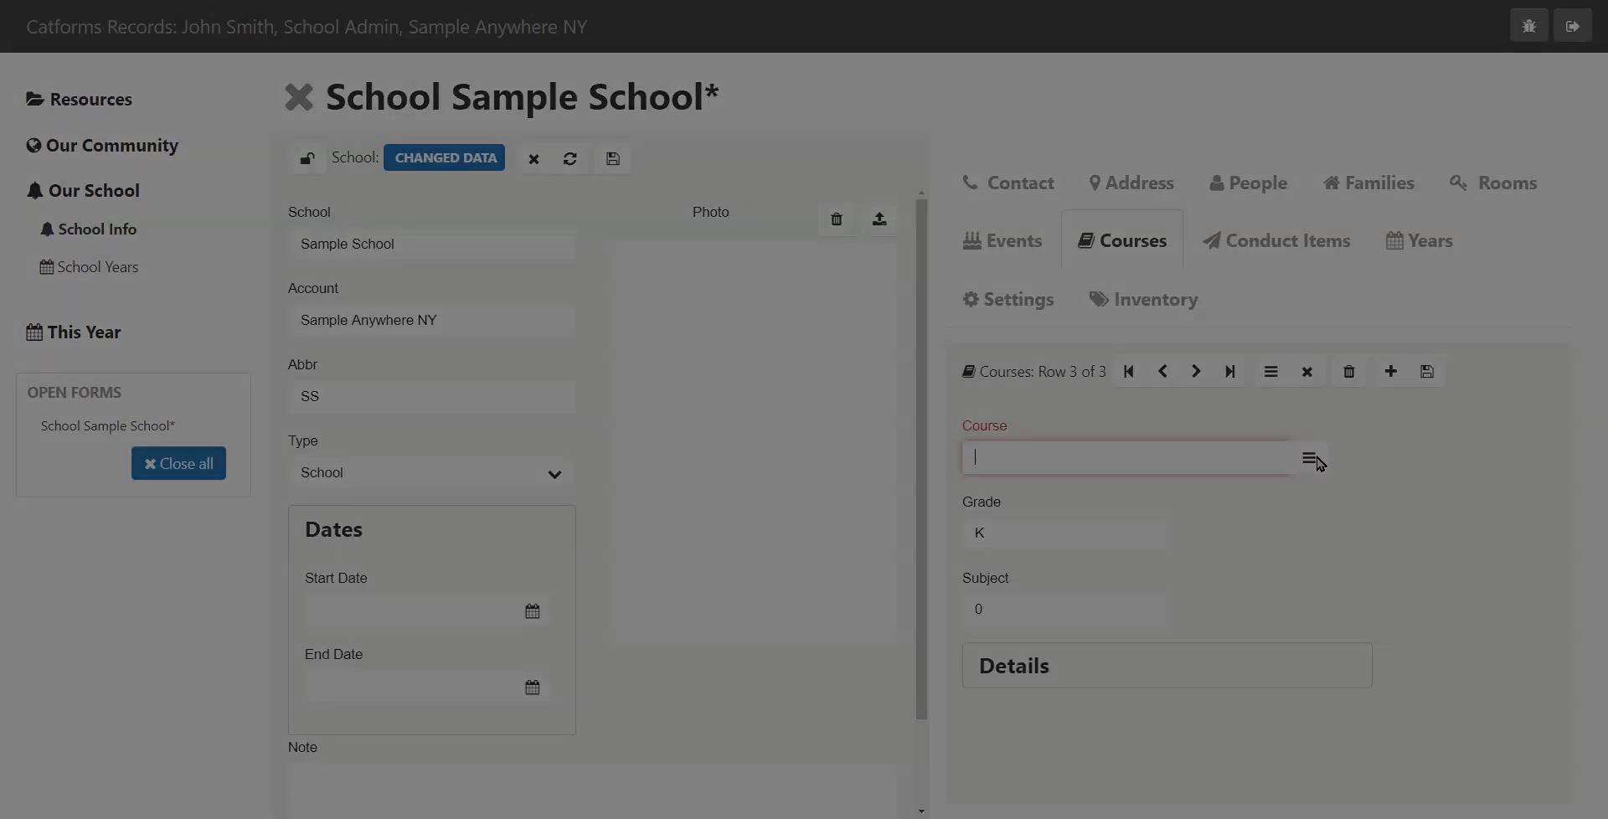
pyautogui.scroll(-2, 661, 441)
pyautogui.scroll(-10, 660, 440)
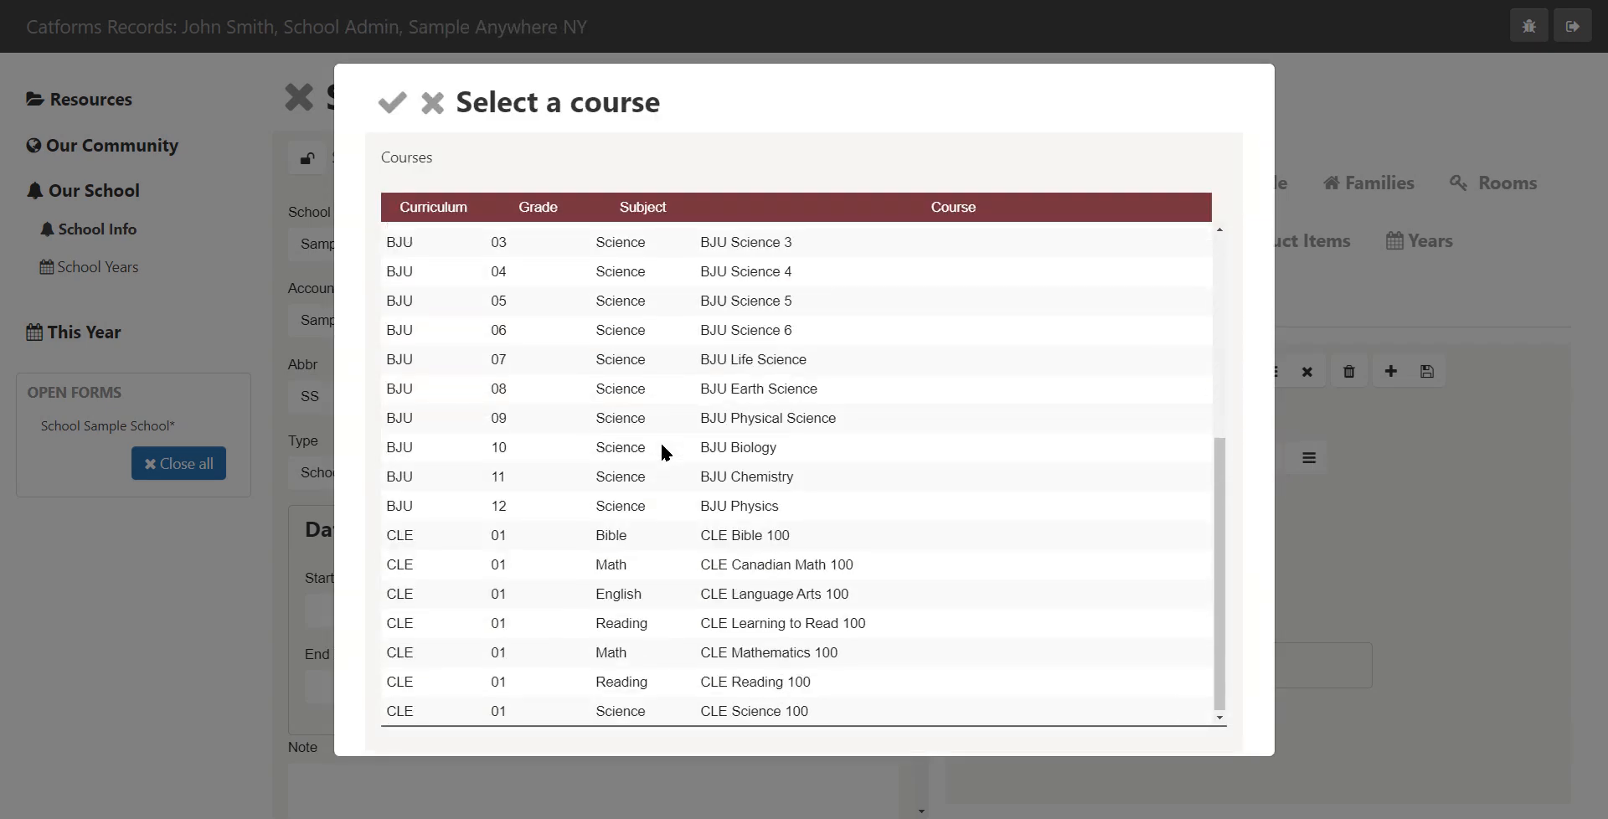
pyautogui.scroll(-8, 659, 457)
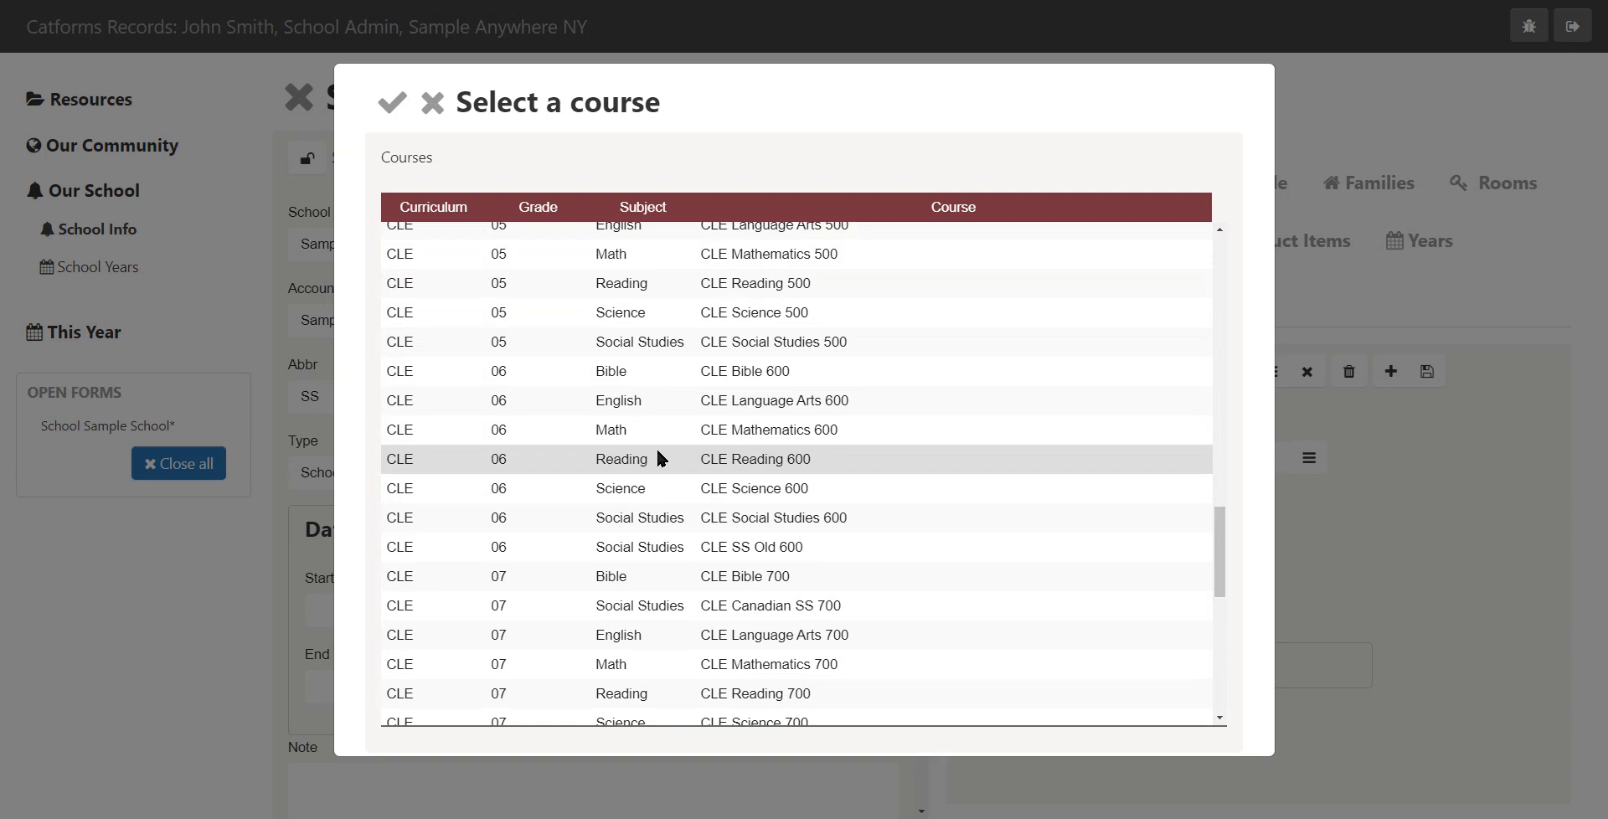
pyautogui.doubleClick(660, 430)
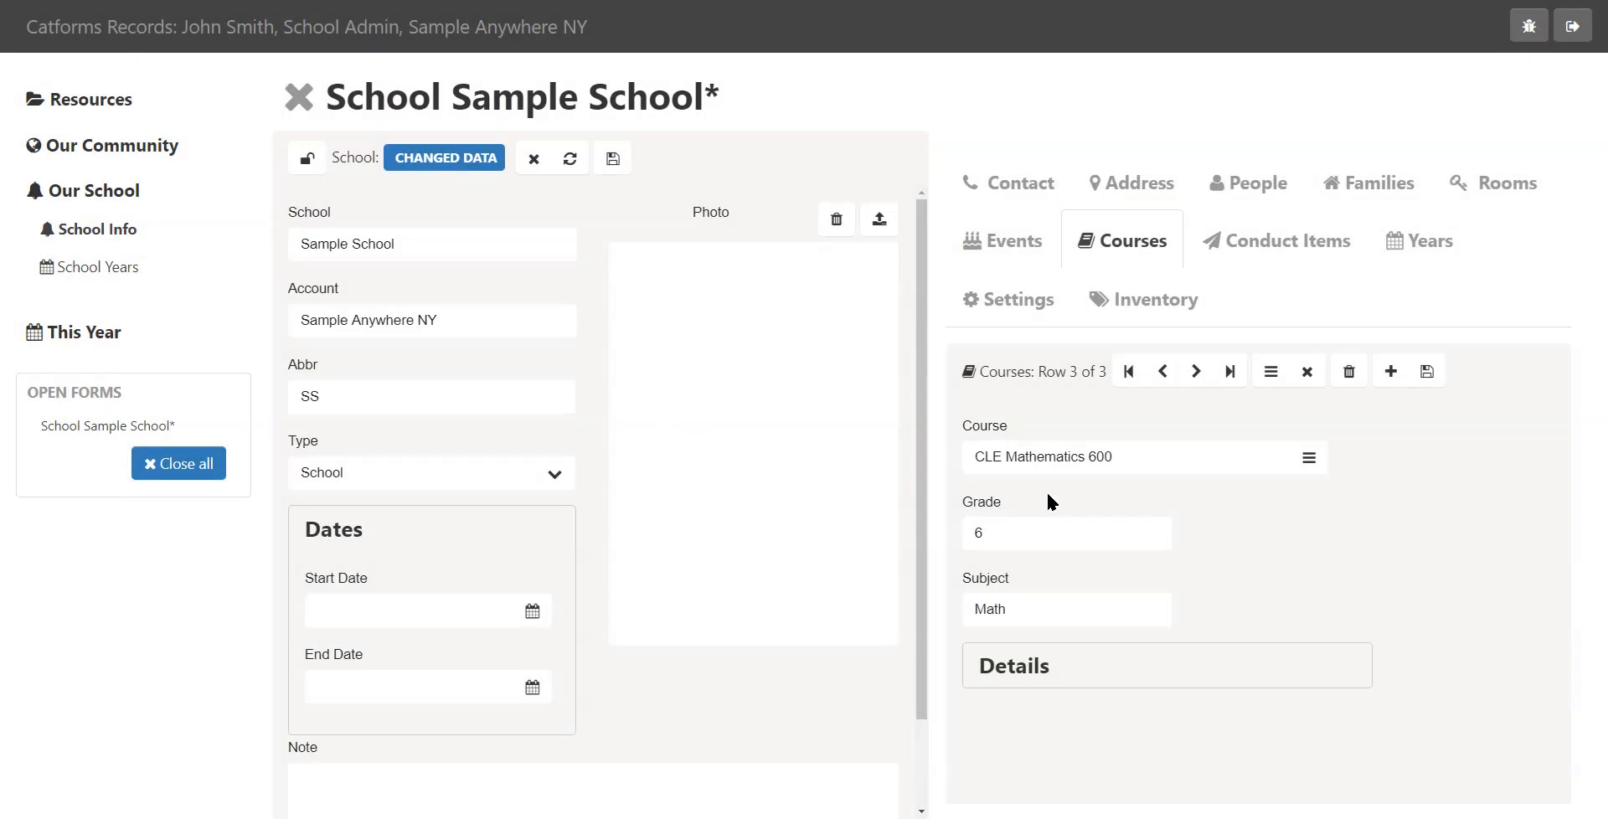
pyautogui.click(1426, 371)
pyautogui.click(1270, 372)
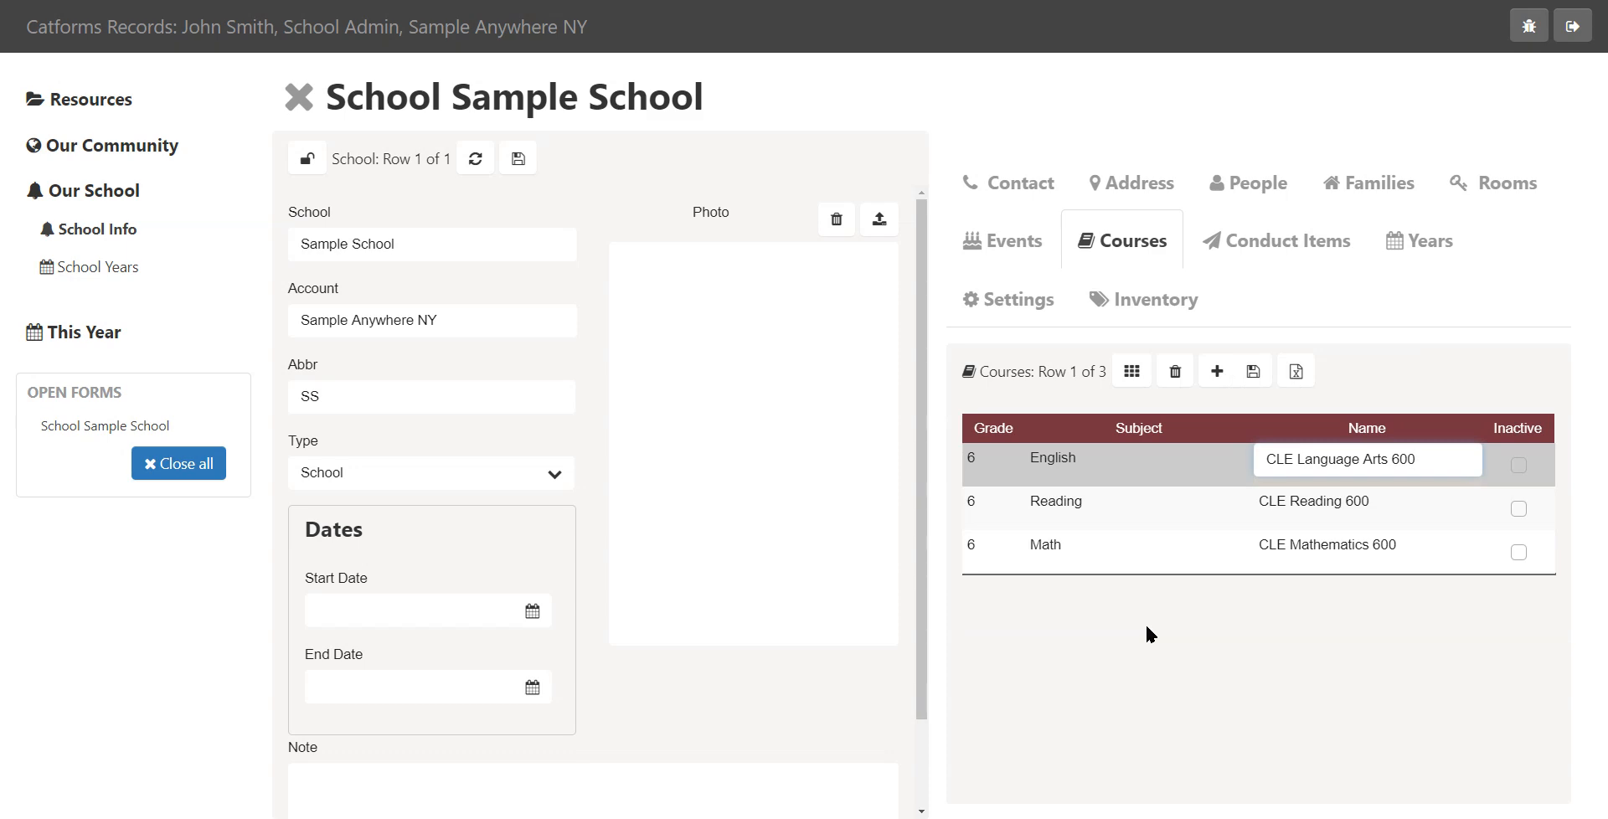
# Set the school's default curriculum to CLE in the settings and lock them again
pyautogui.click(1025, 301)
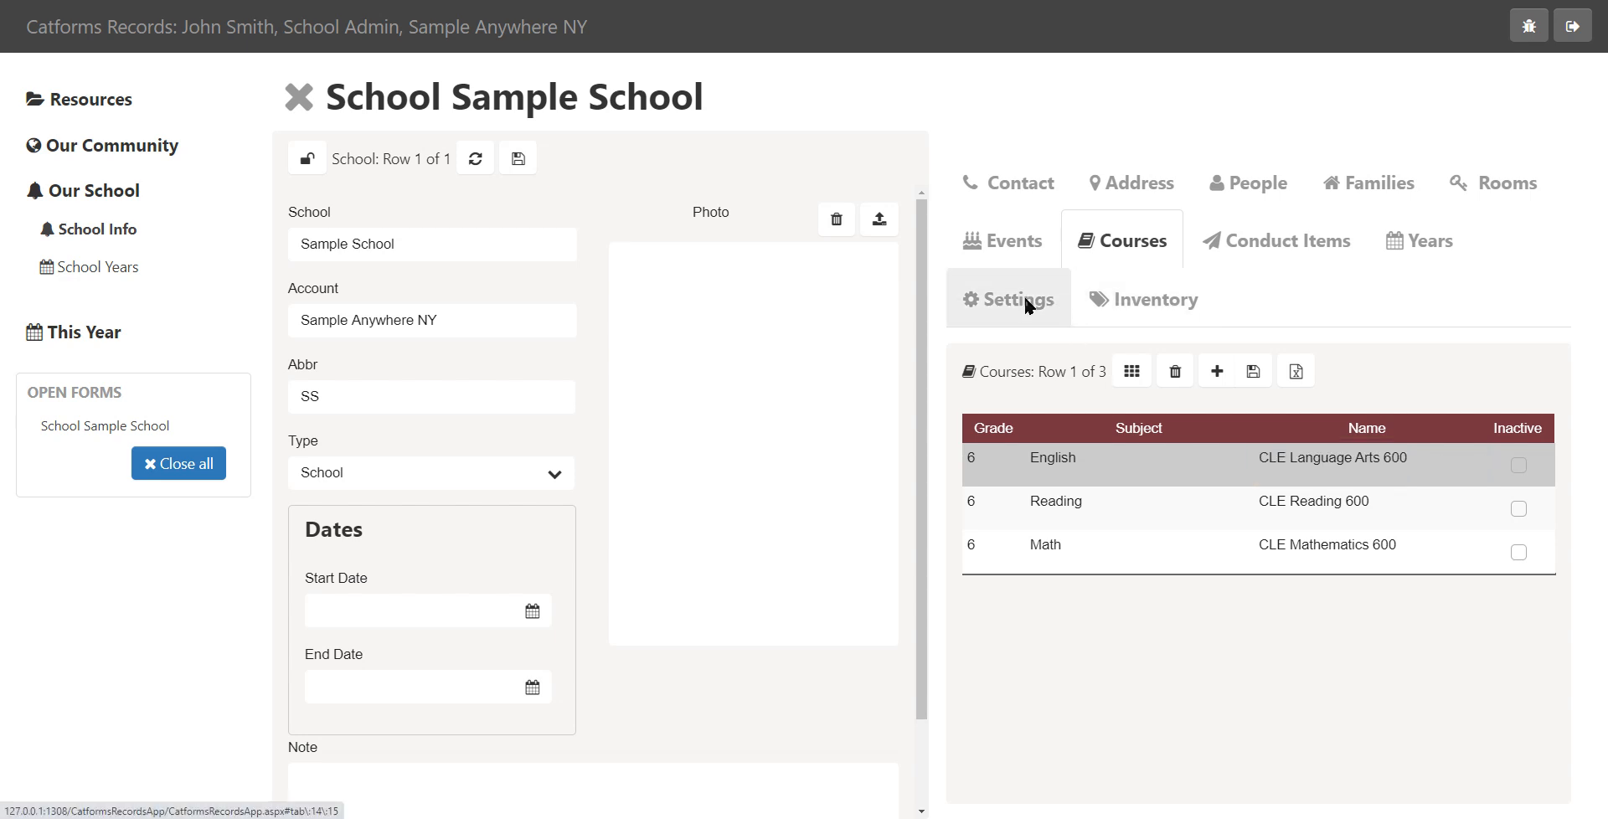
pyautogui.click(978, 368)
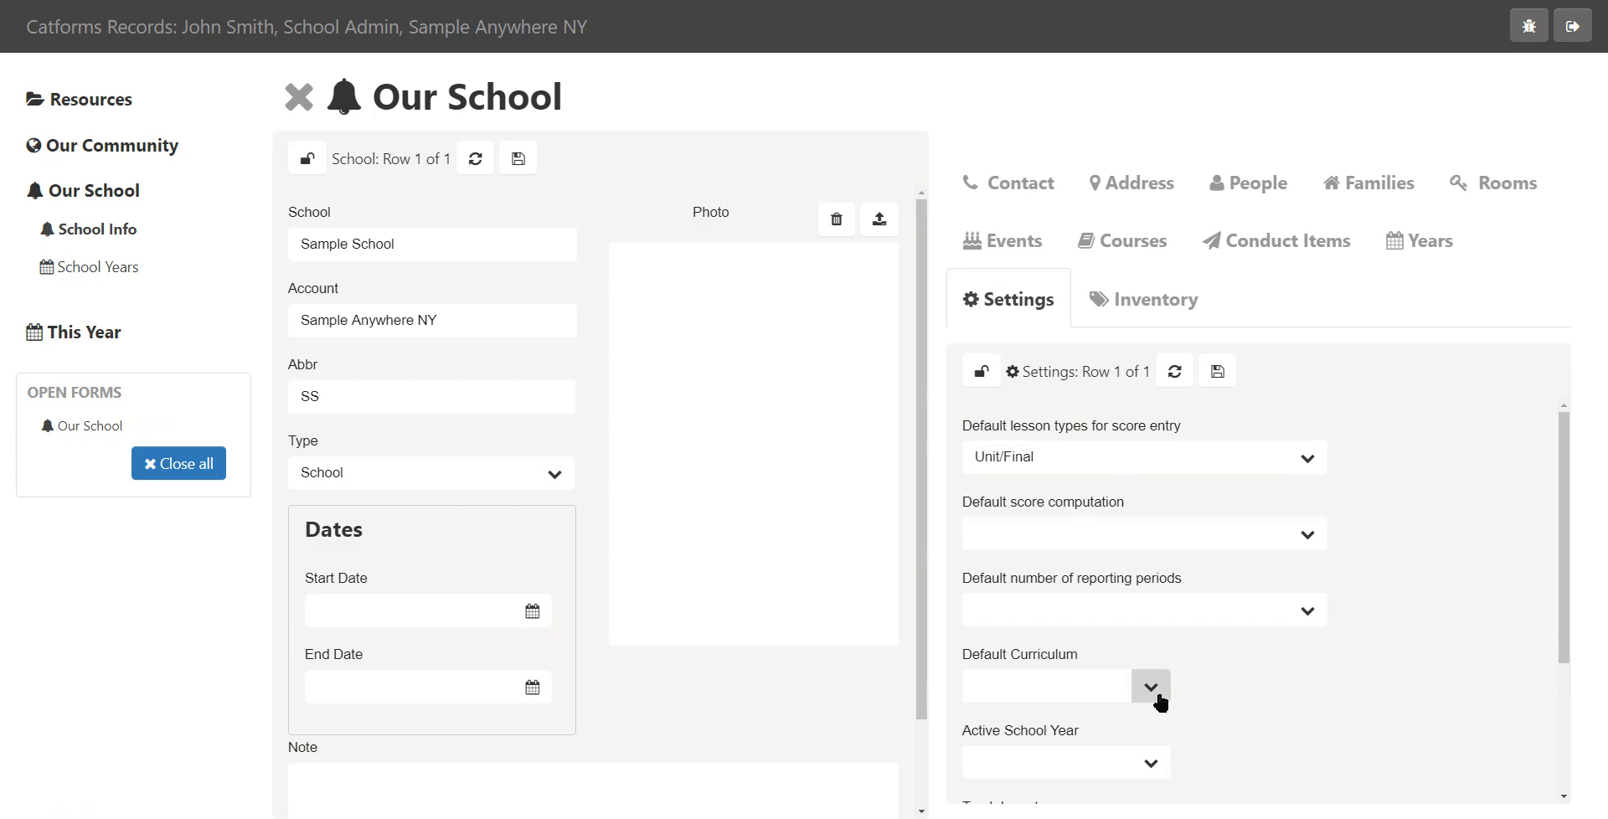
pyautogui.click(1156, 694)
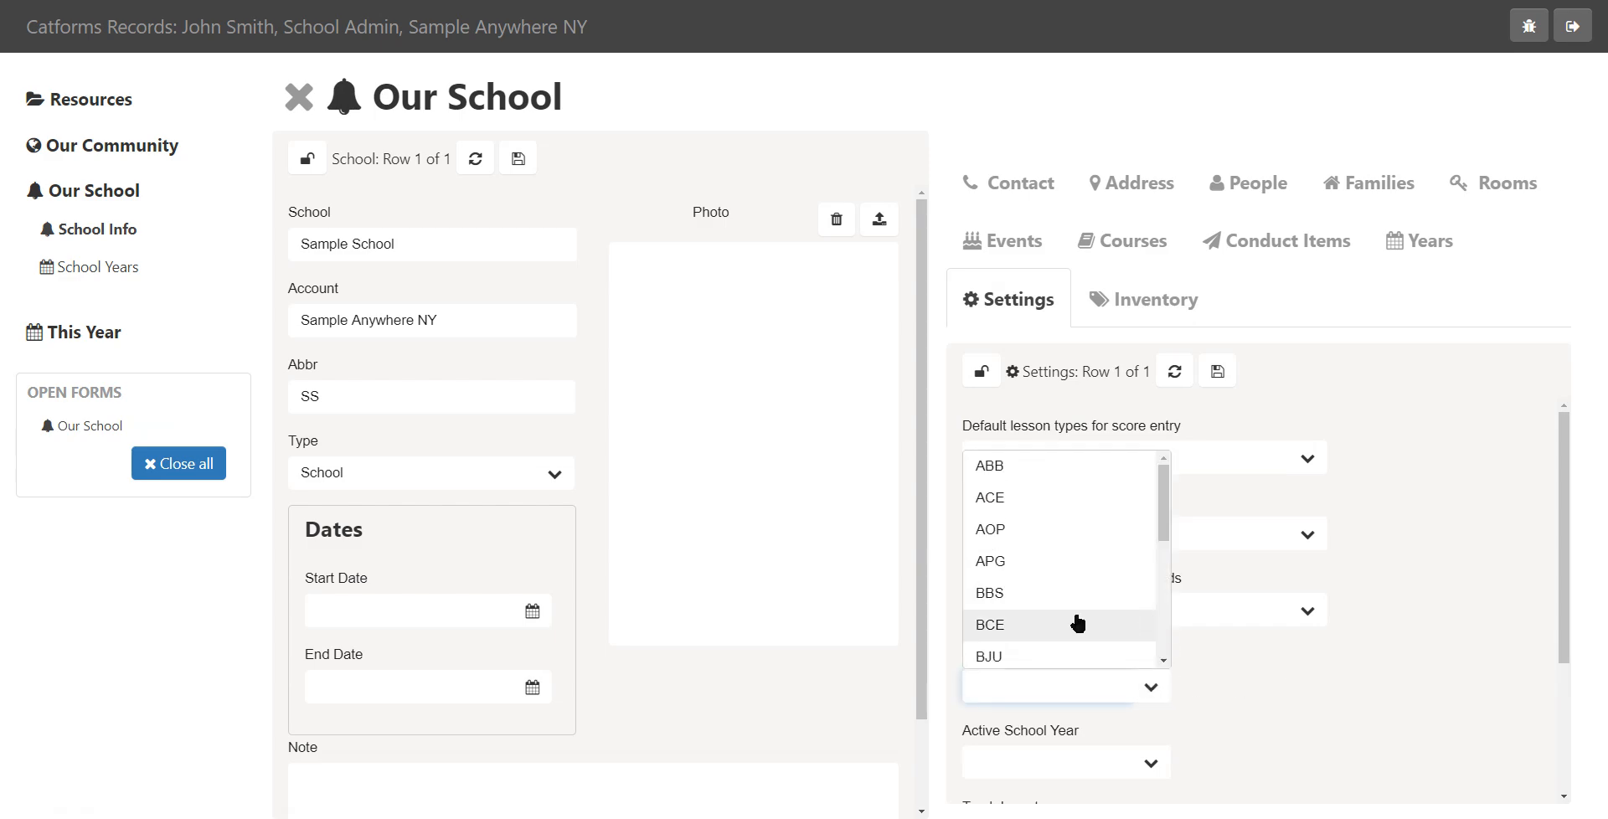
pyautogui.scroll(-2, 1131, 607)
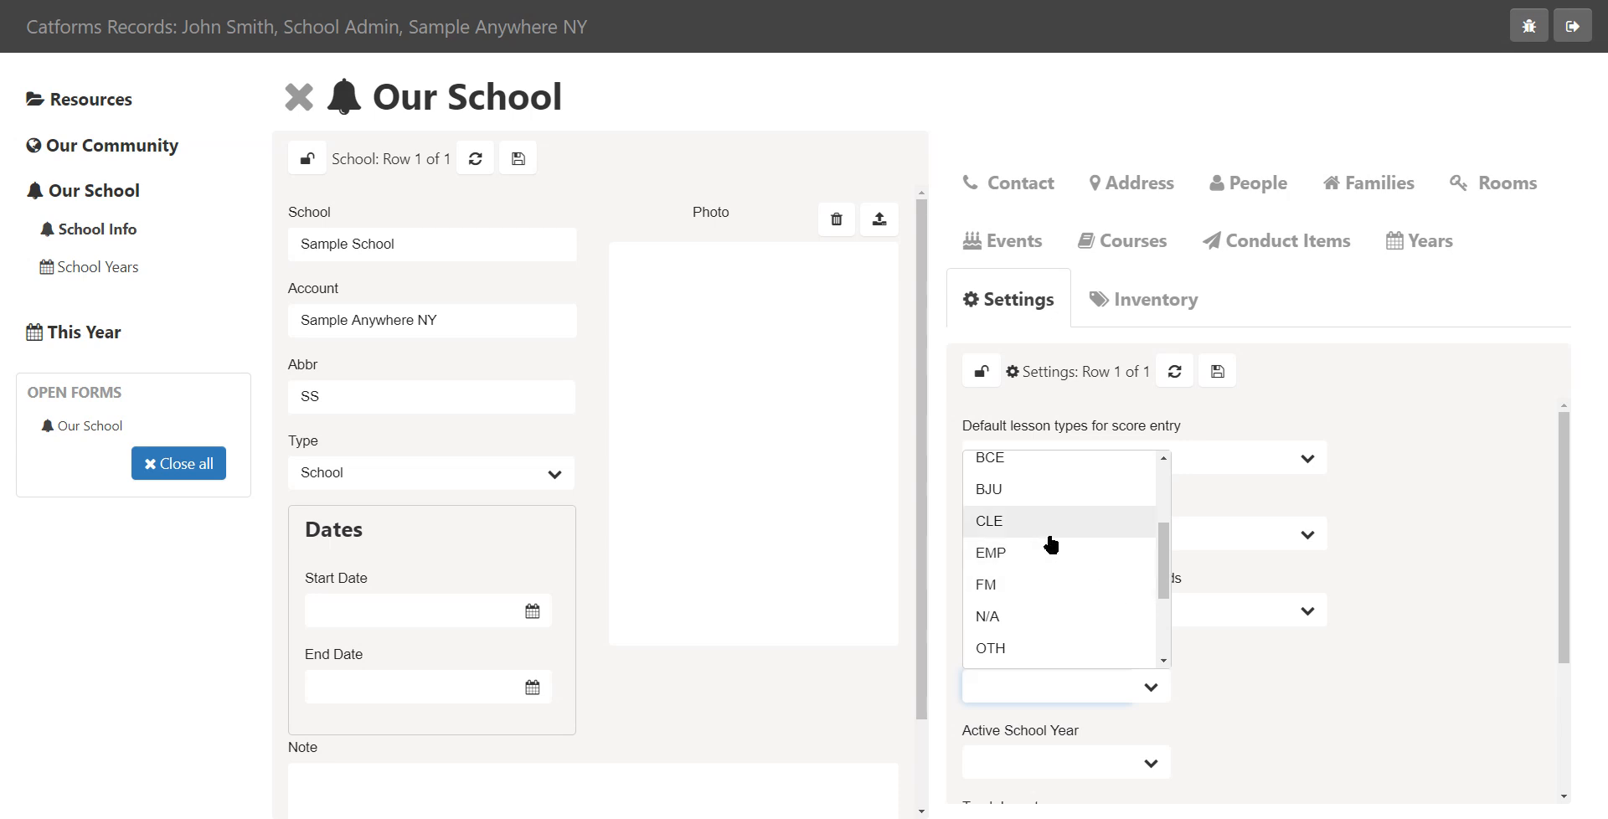
pyautogui.click(1047, 525)
pyautogui.click(1315, 370)
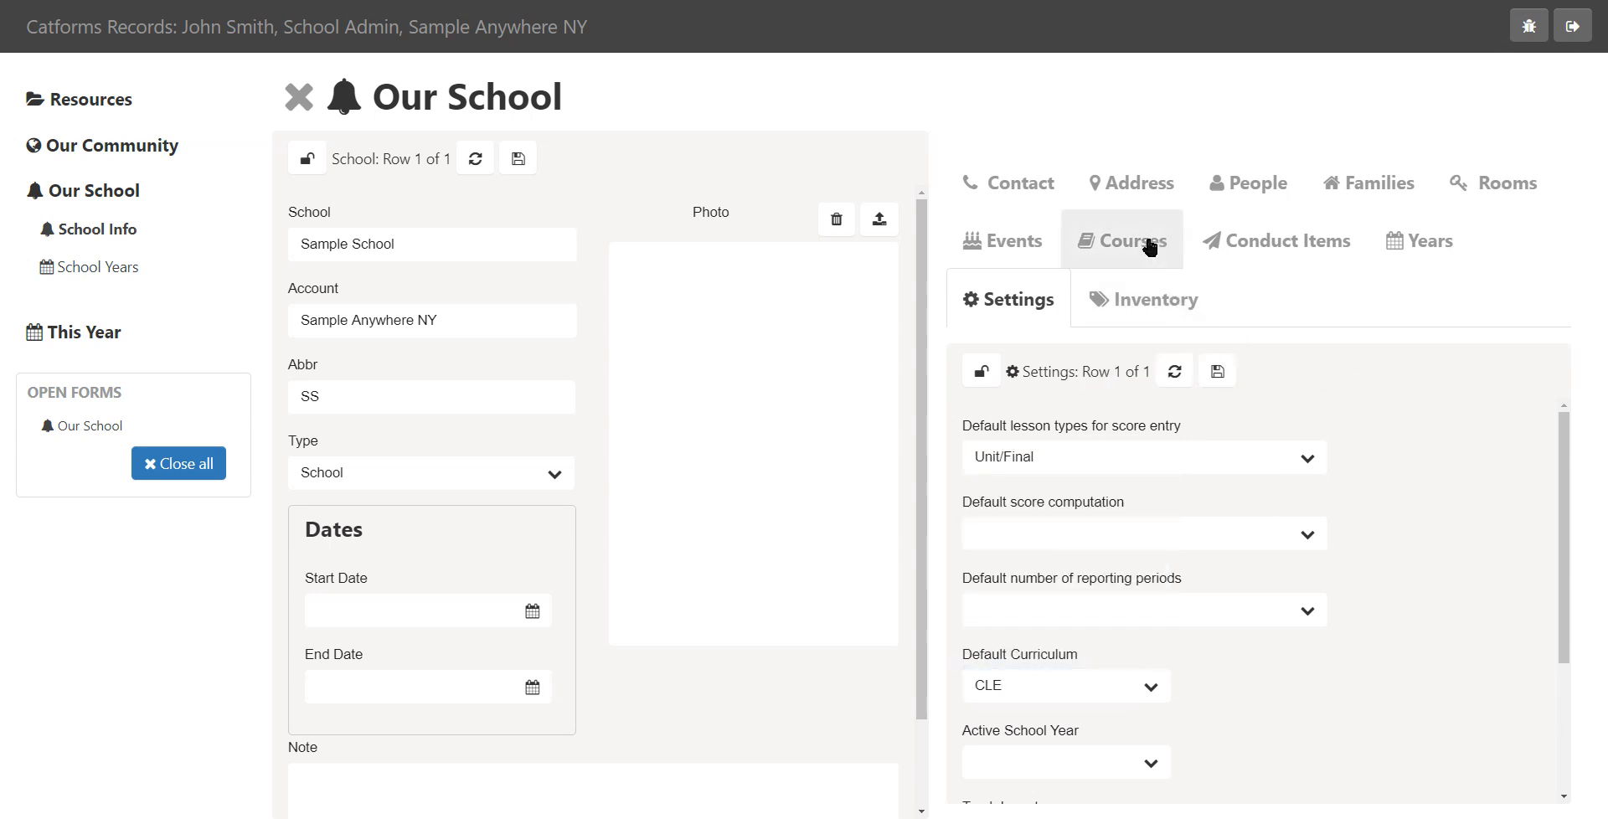
pyautogui.click(980, 372)
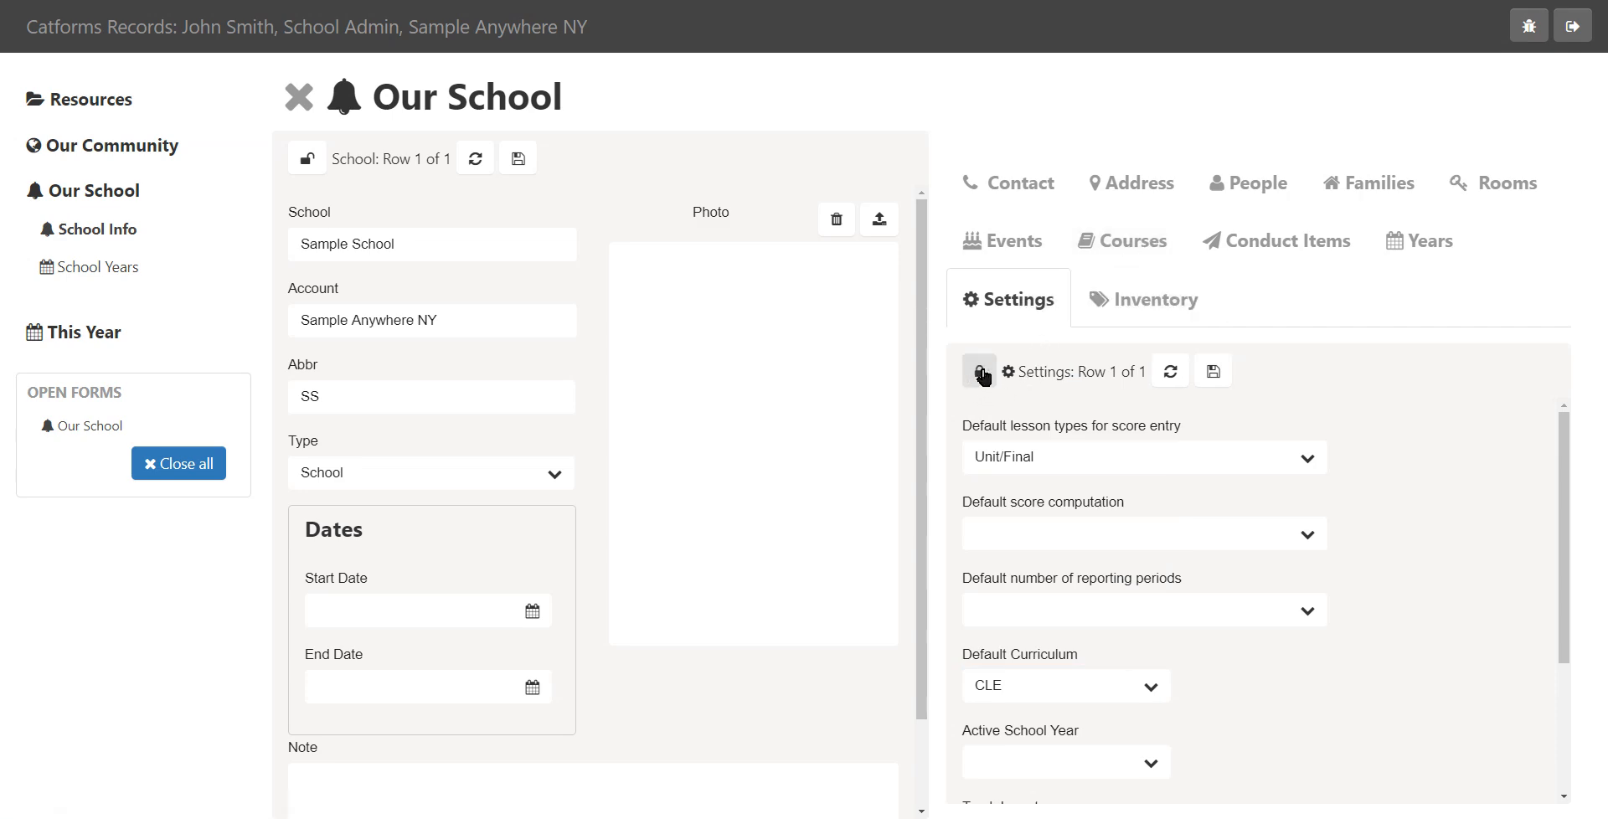
# Add a course to the school, choosing CLE Reading 800 from the course list
pyautogui.click(1158, 243)
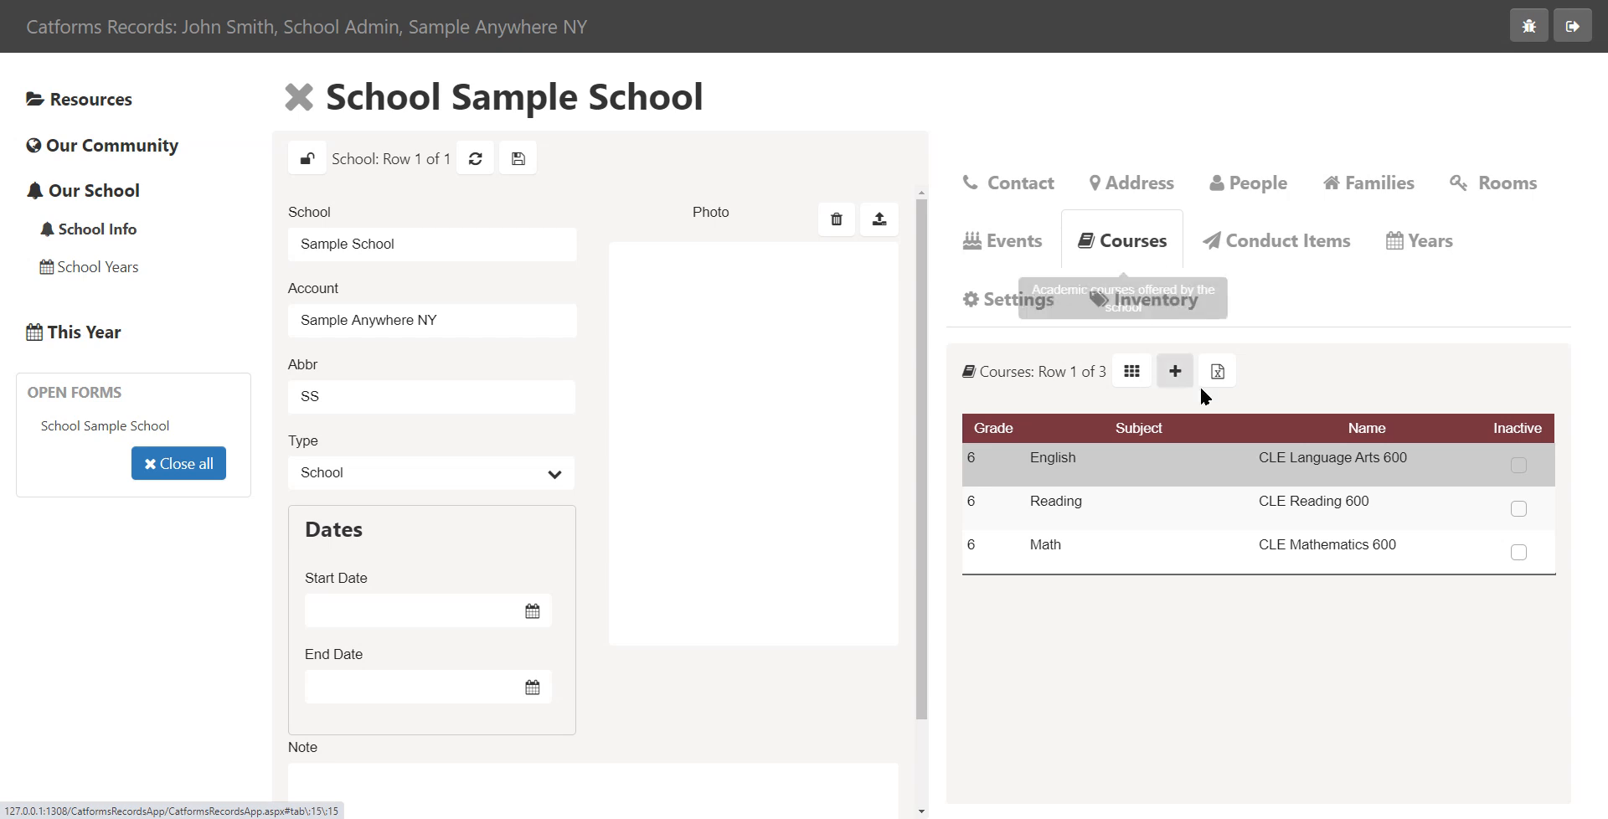
pyautogui.click(1178, 373)
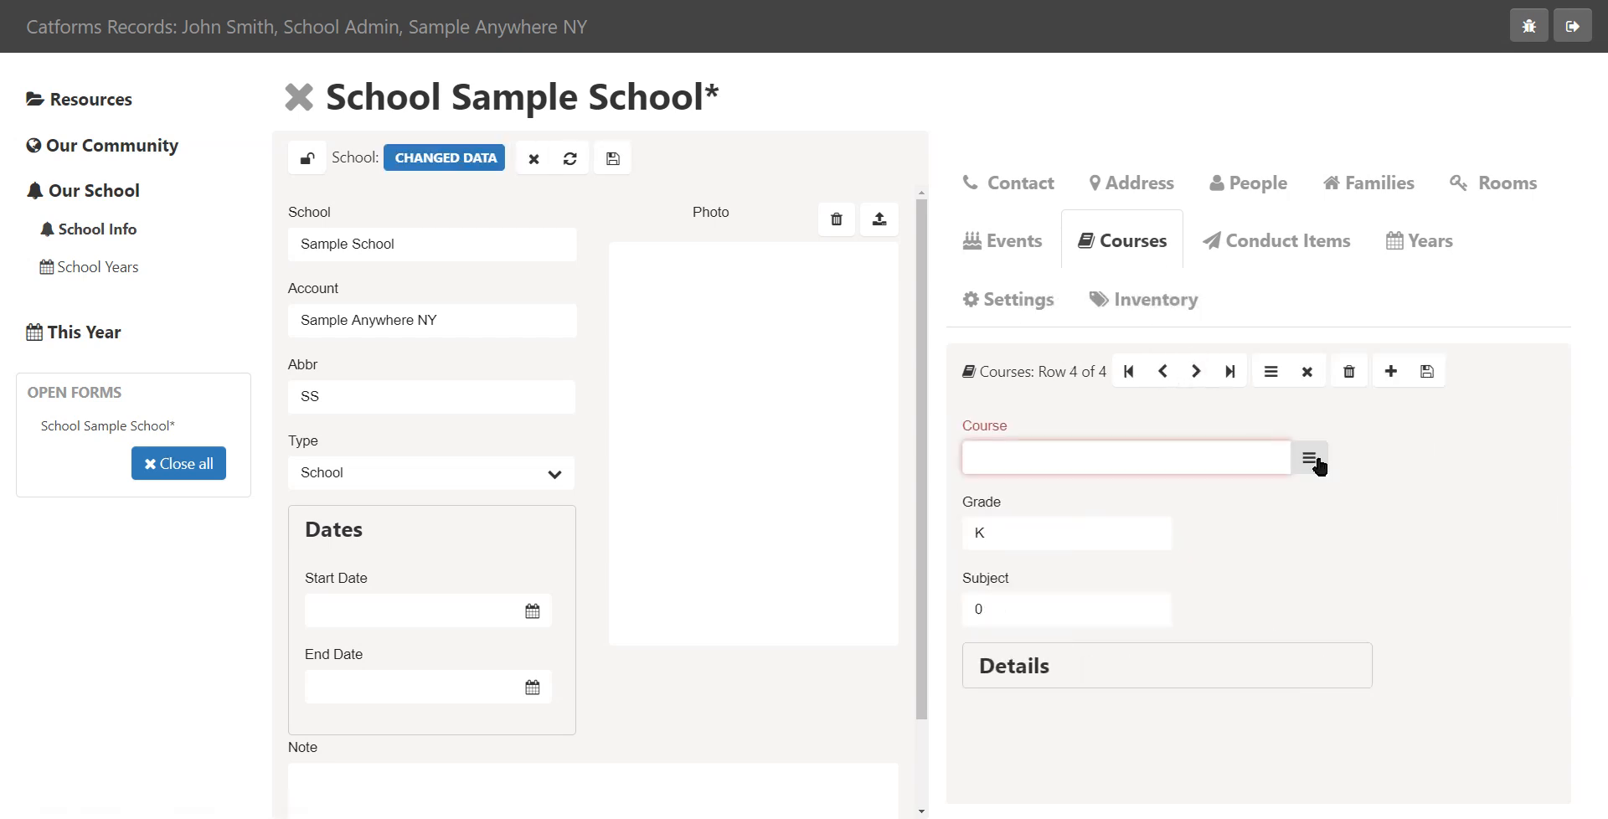
pyautogui.click(1309, 466)
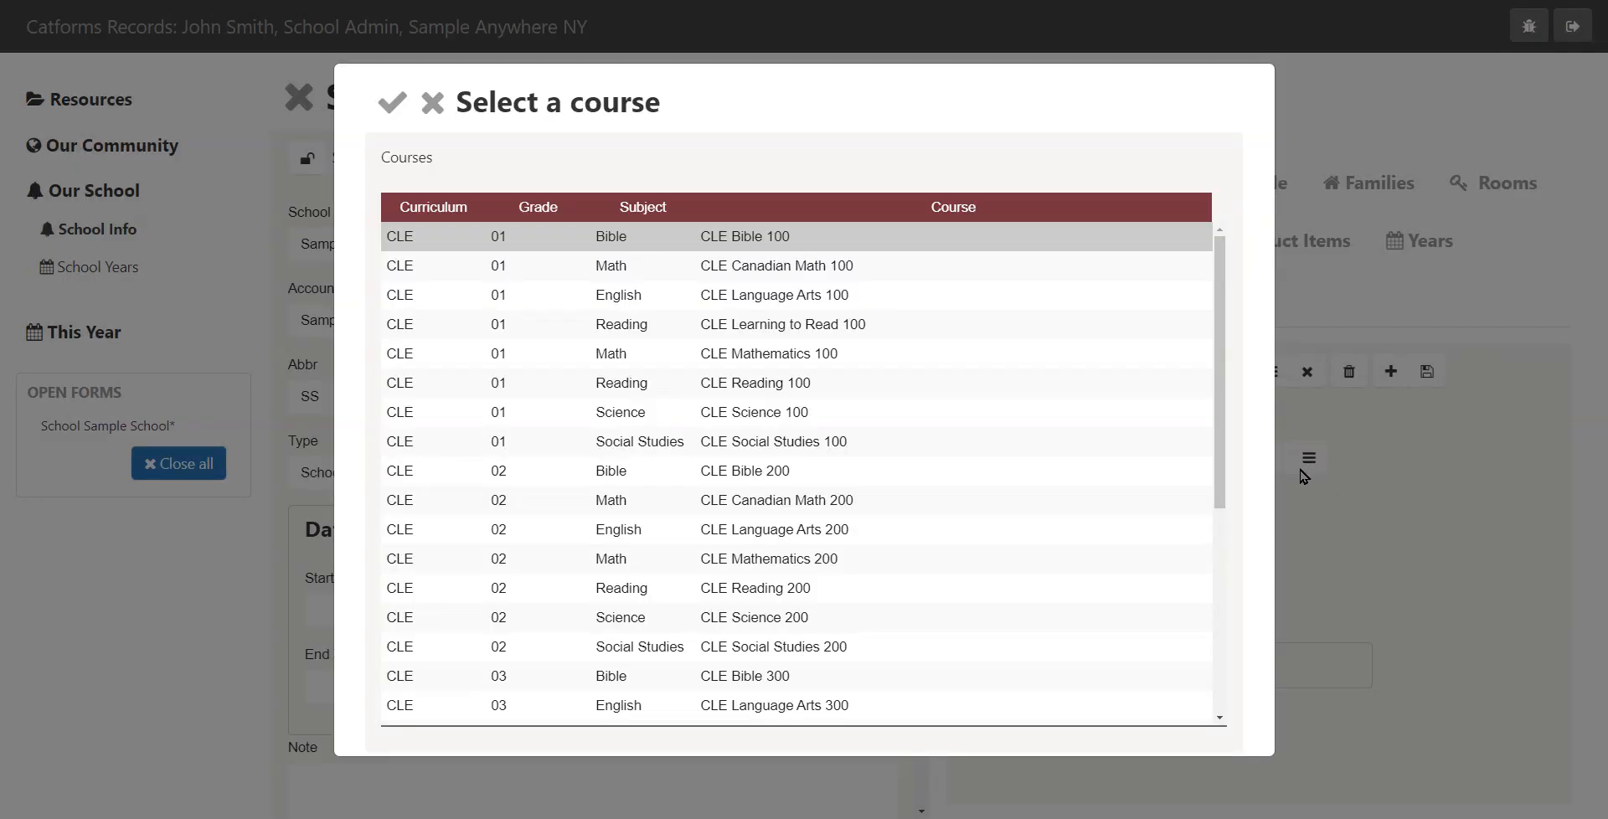
pyautogui.scroll(-5, 617, 531)
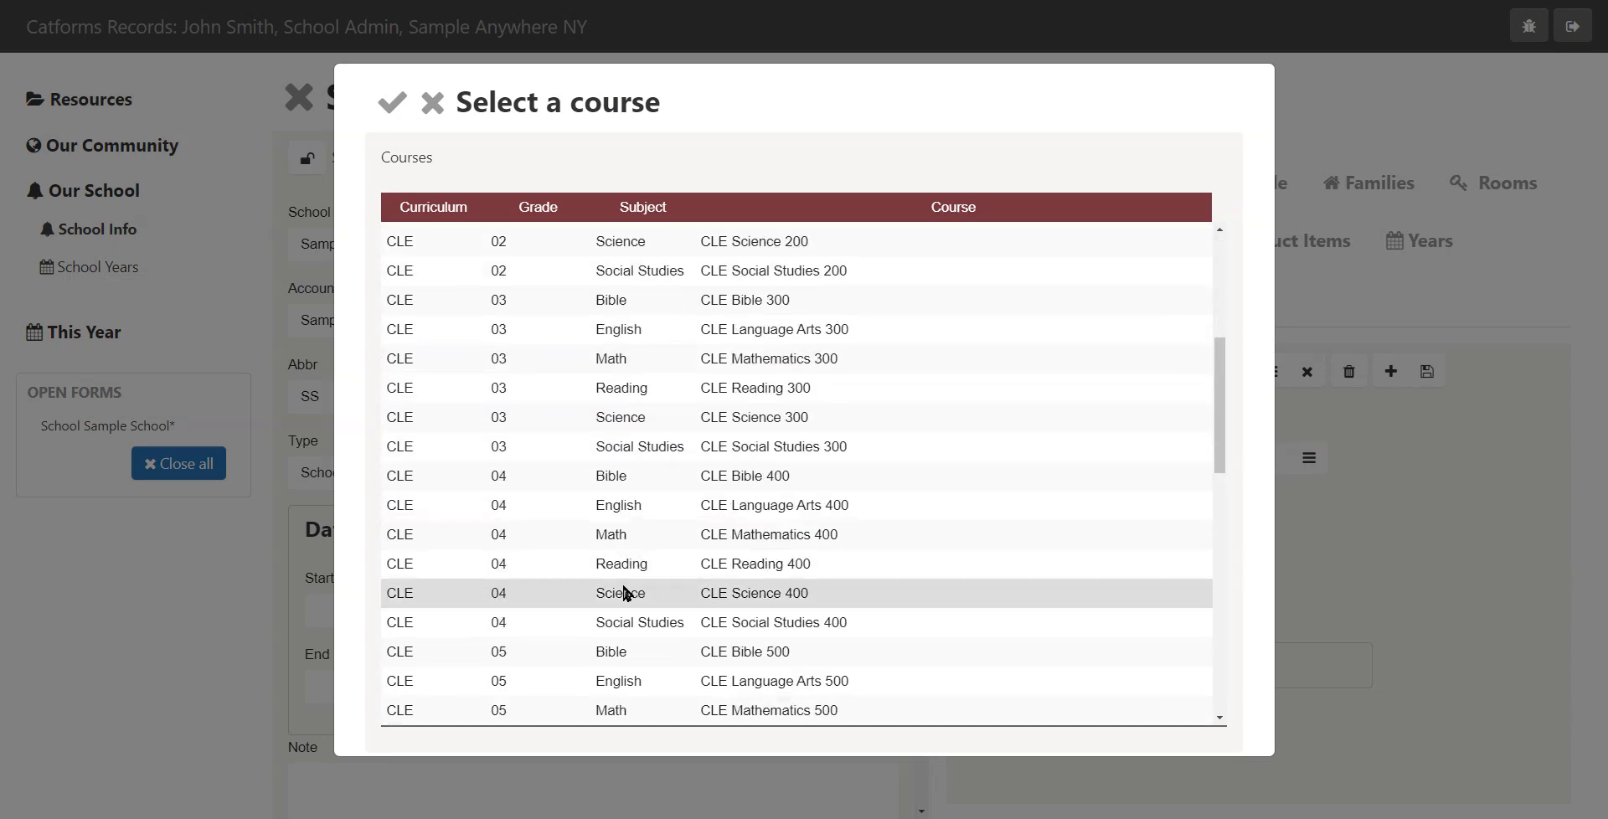
pyautogui.scroll(-8, 622, 592)
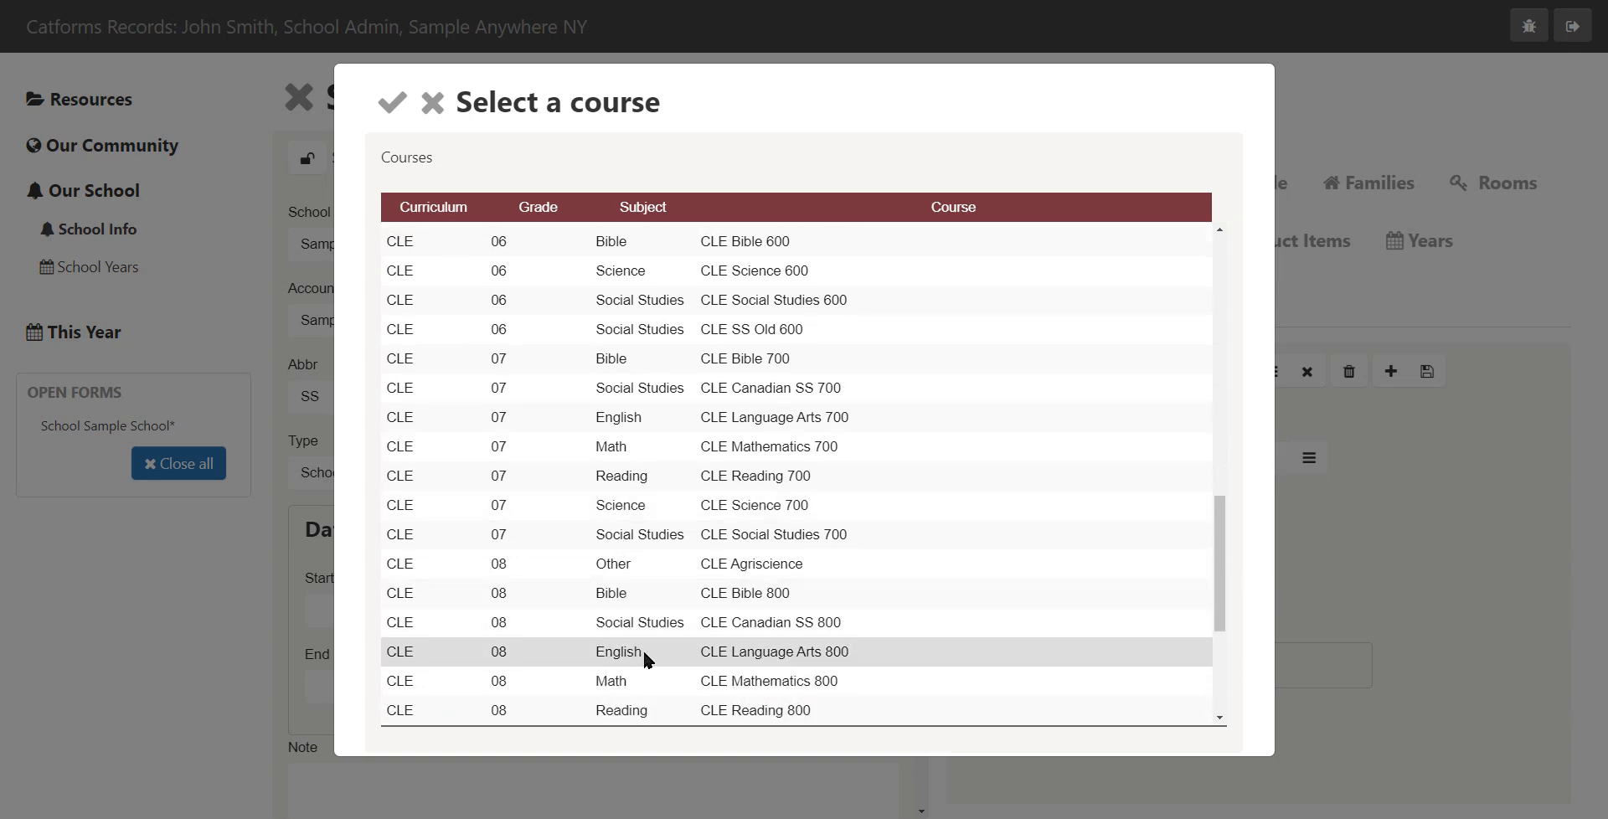
pyautogui.doubleClick(649, 712)
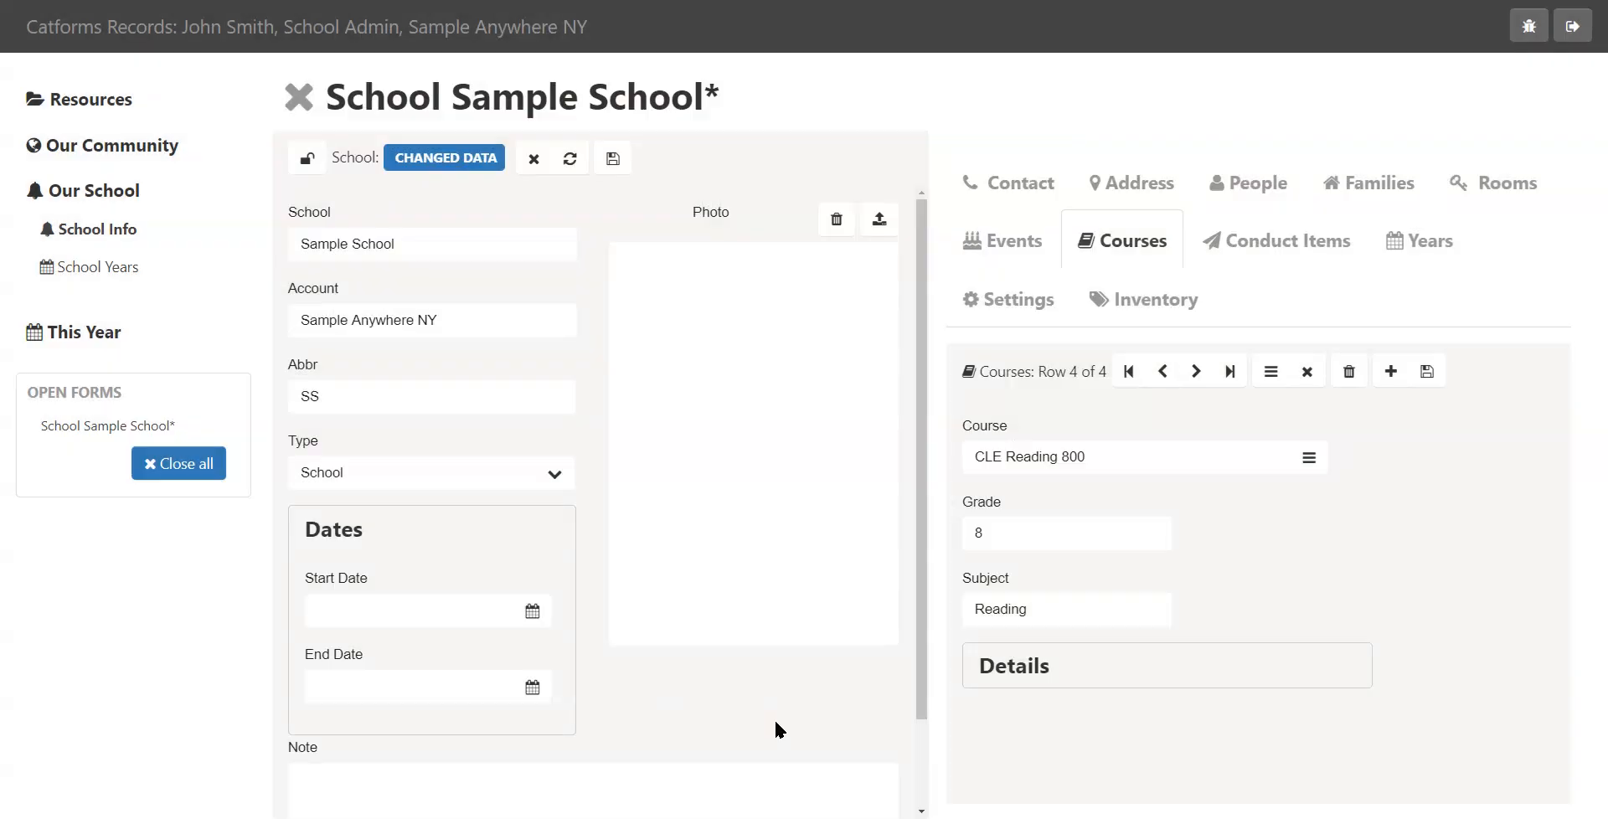
# Add another course, choosing CLE Mathematics 800 from the course list
pyautogui.click(1391, 371)
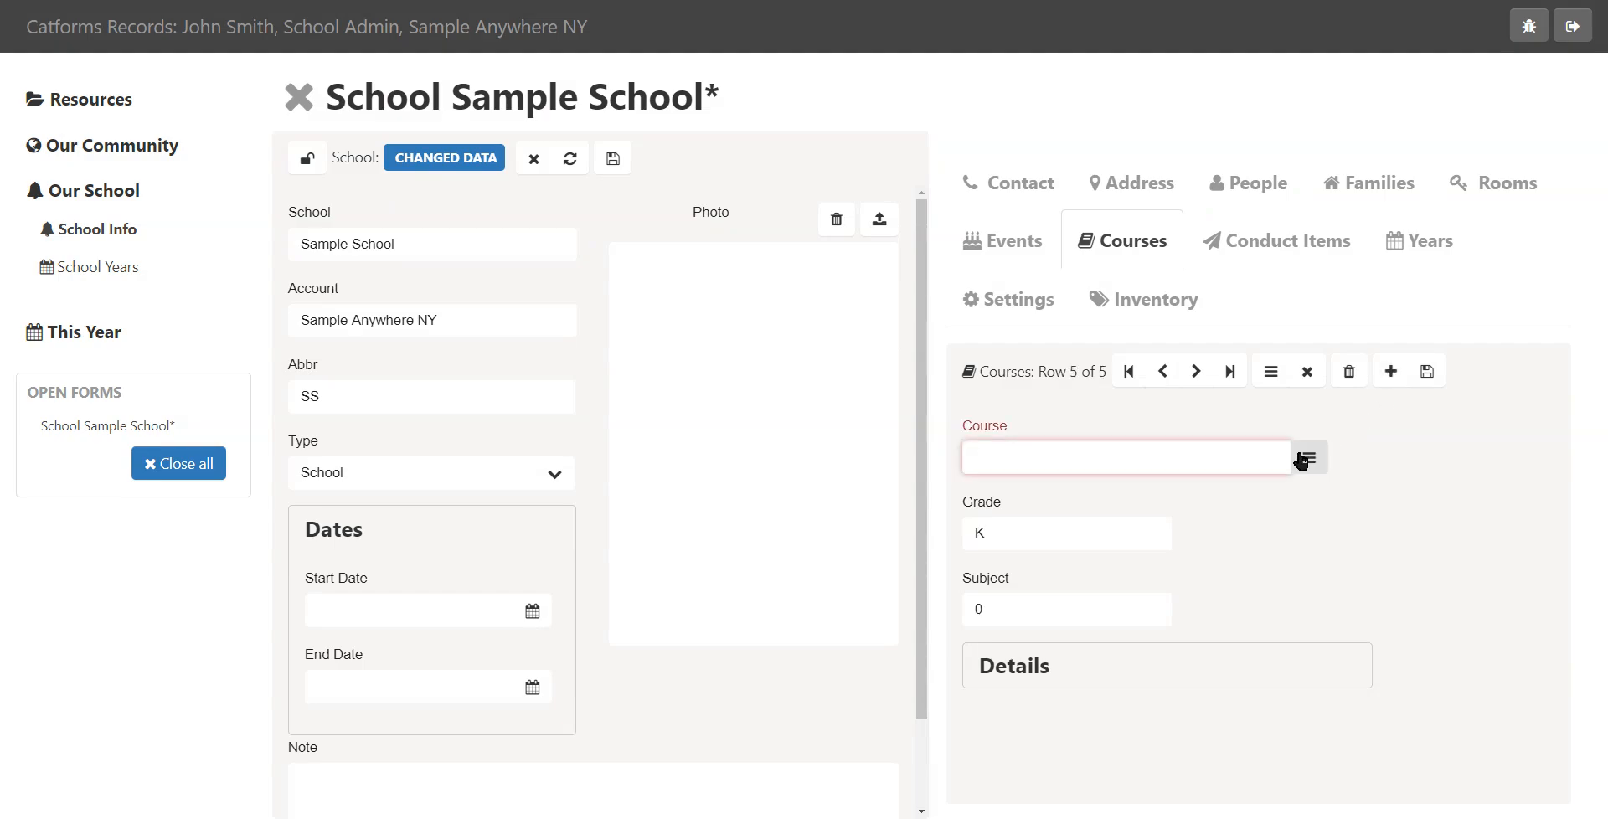
pyautogui.click(1303, 460)
pyautogui.scroll(-4, 707, 511)
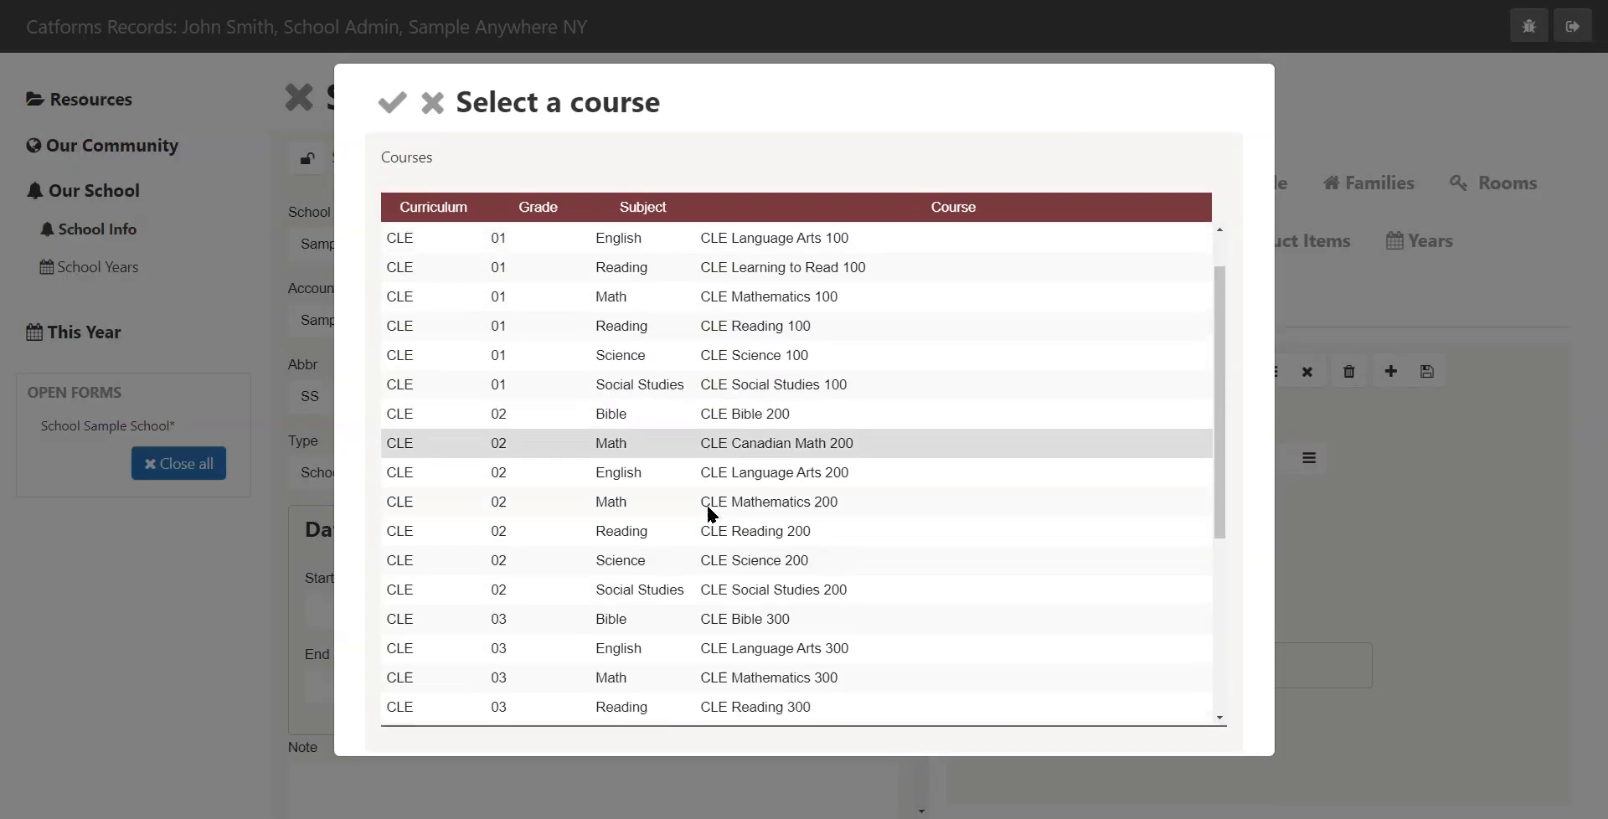
pyautogui.scroll(-10, 706, 515)
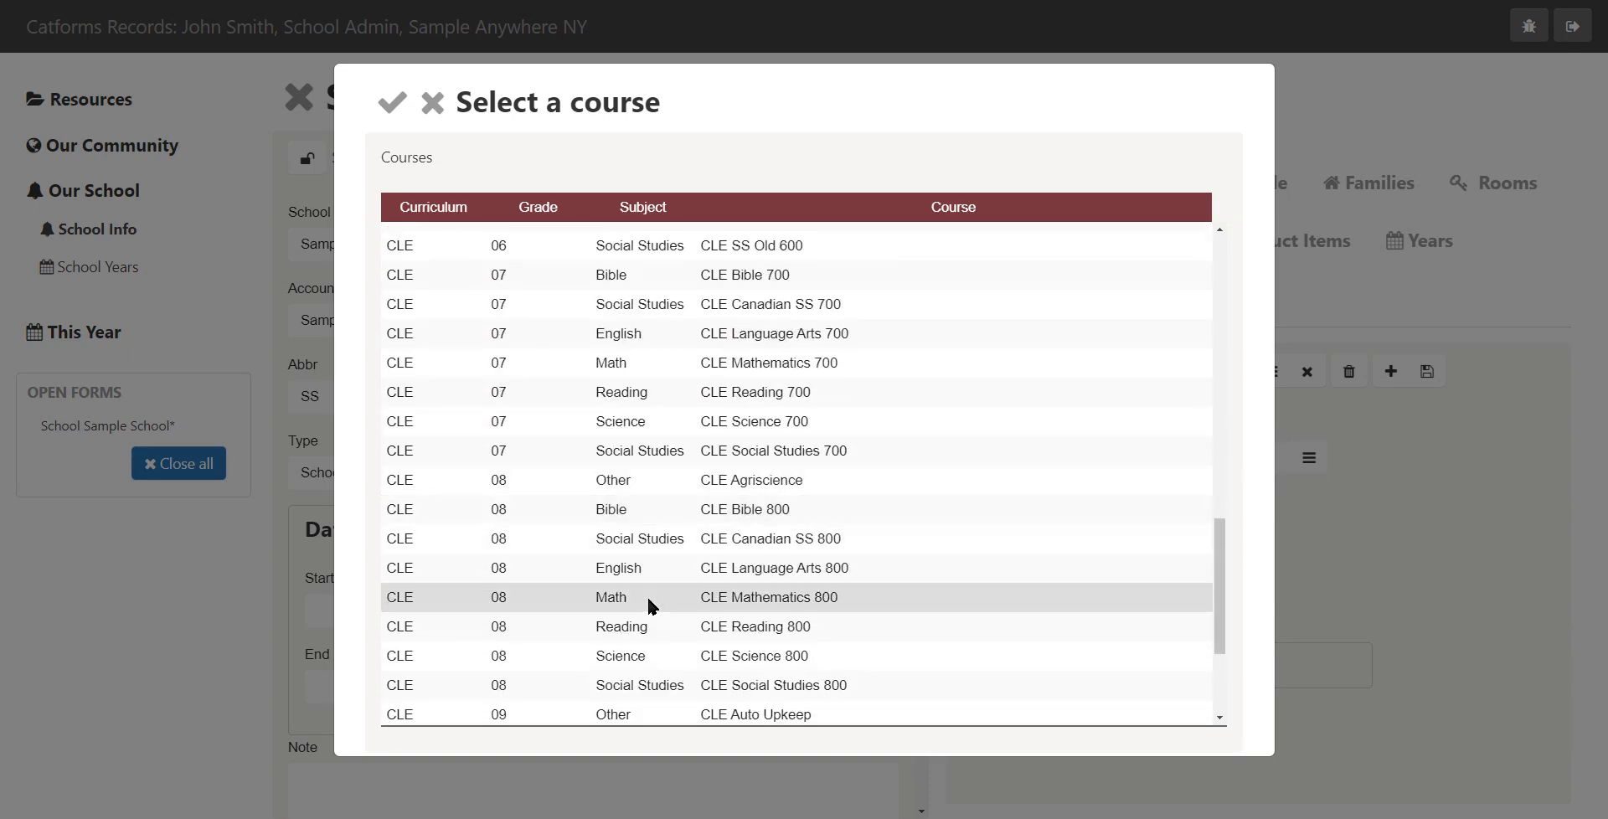
pyautogui.doubleClick(647, 596)
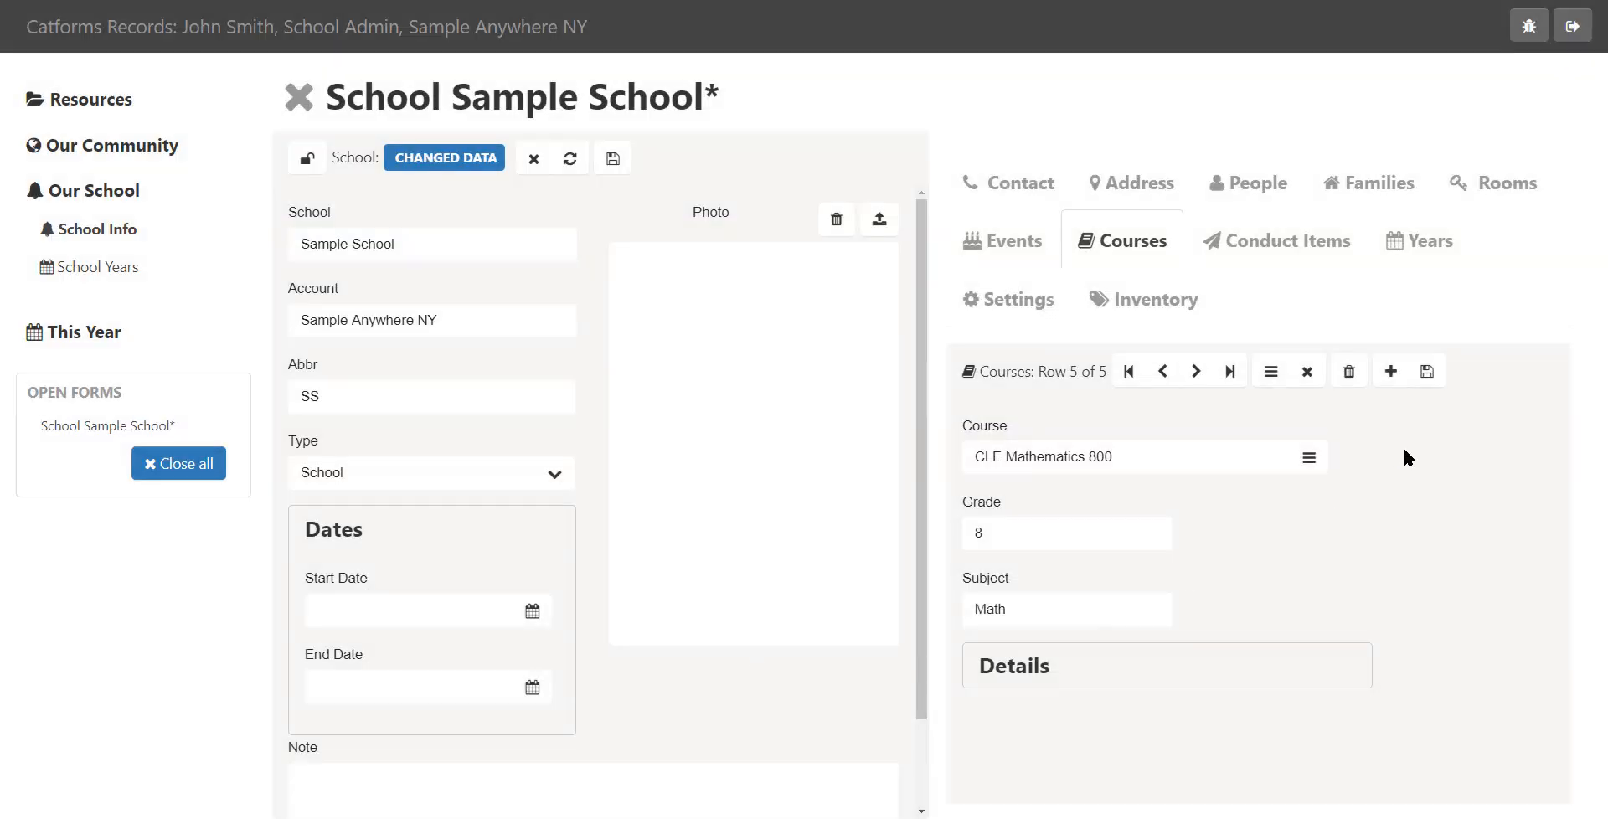
# Add a course CLE Language Arts 800 and return to the course list view
pyautogui.click(1394, 374)
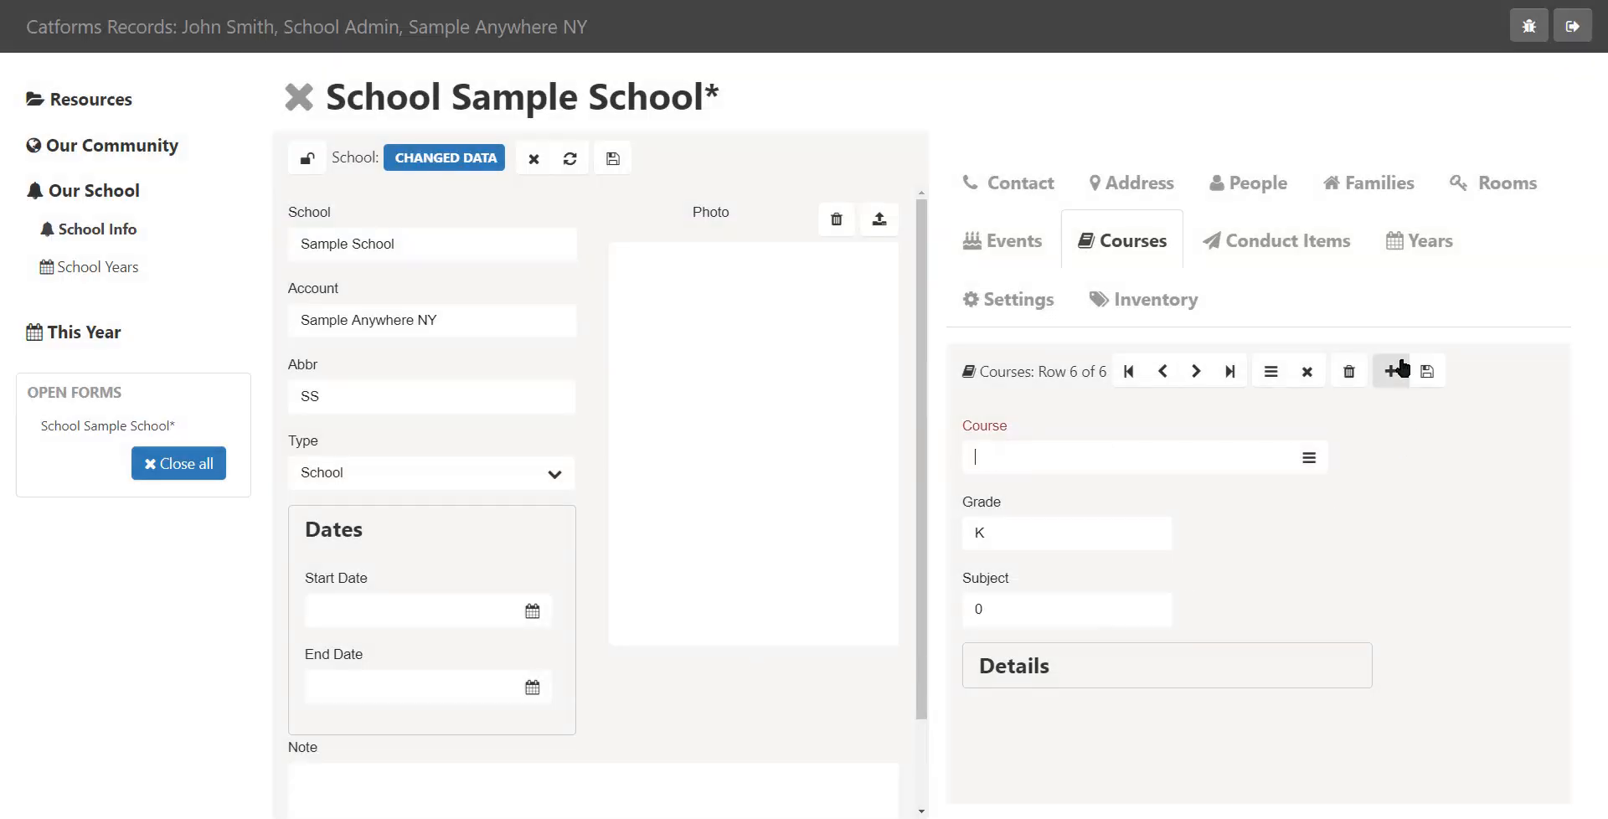
pyautogui.click(1309, 459)
pyautogui.scroll(-10, 670, 508)
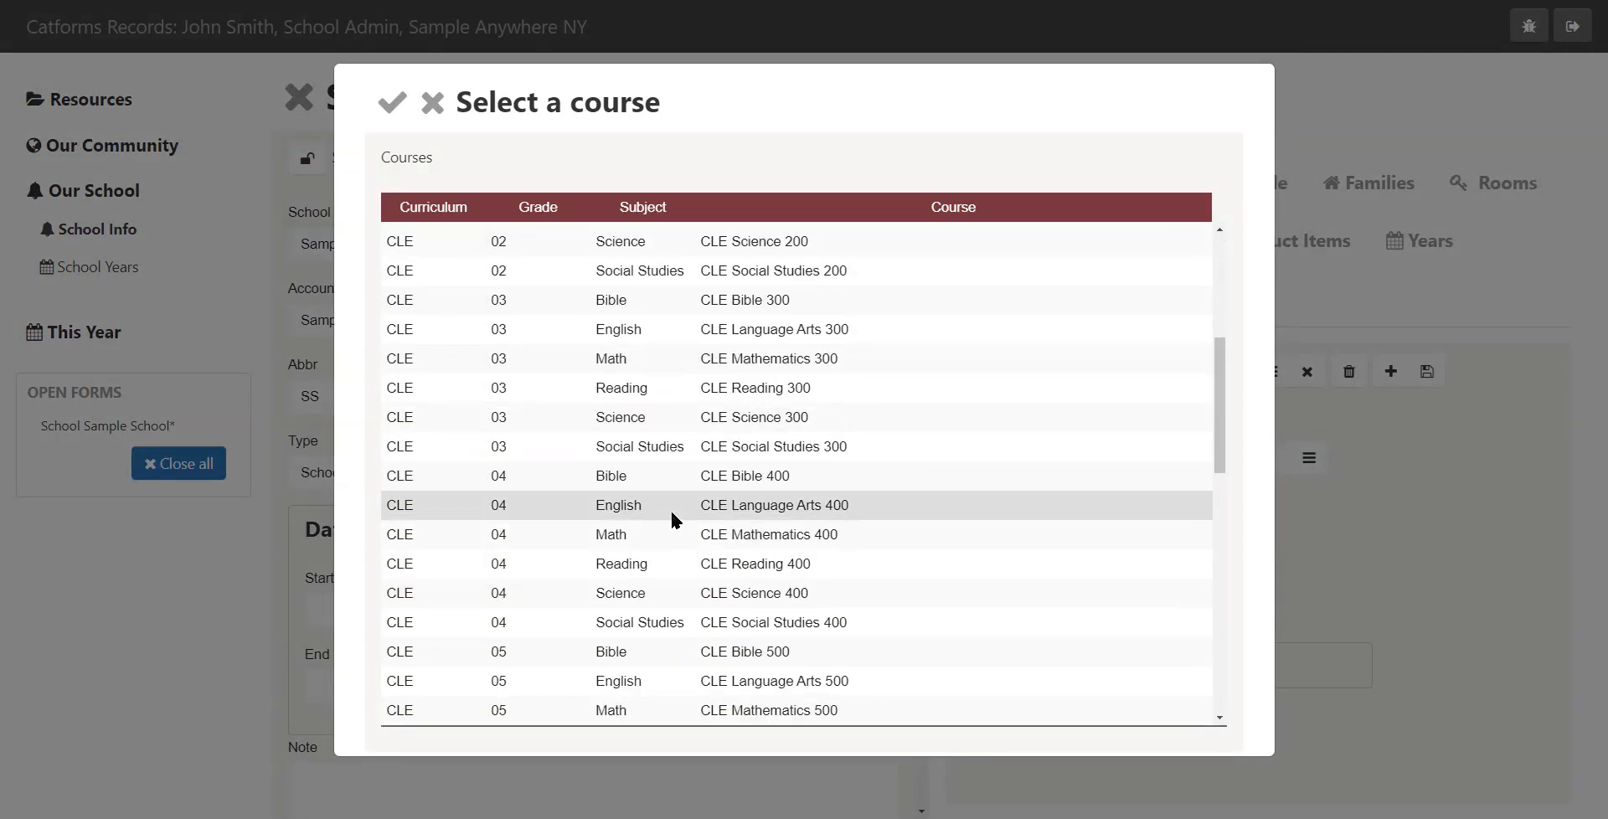
pyautogui.scroll(-2, 673, 515)
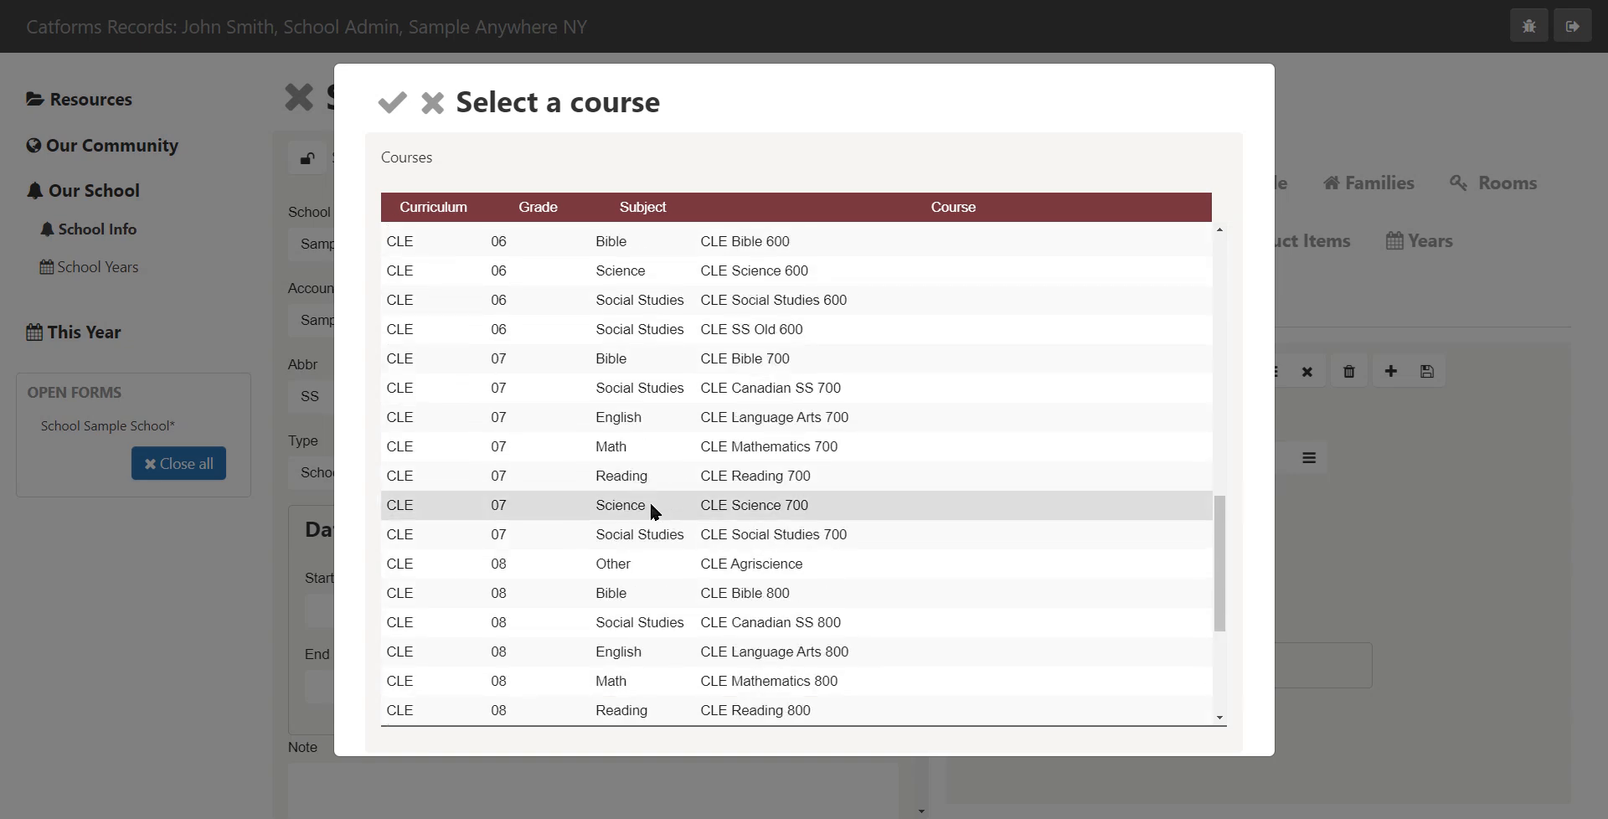
pyautogui.doubleClick(645, 653)
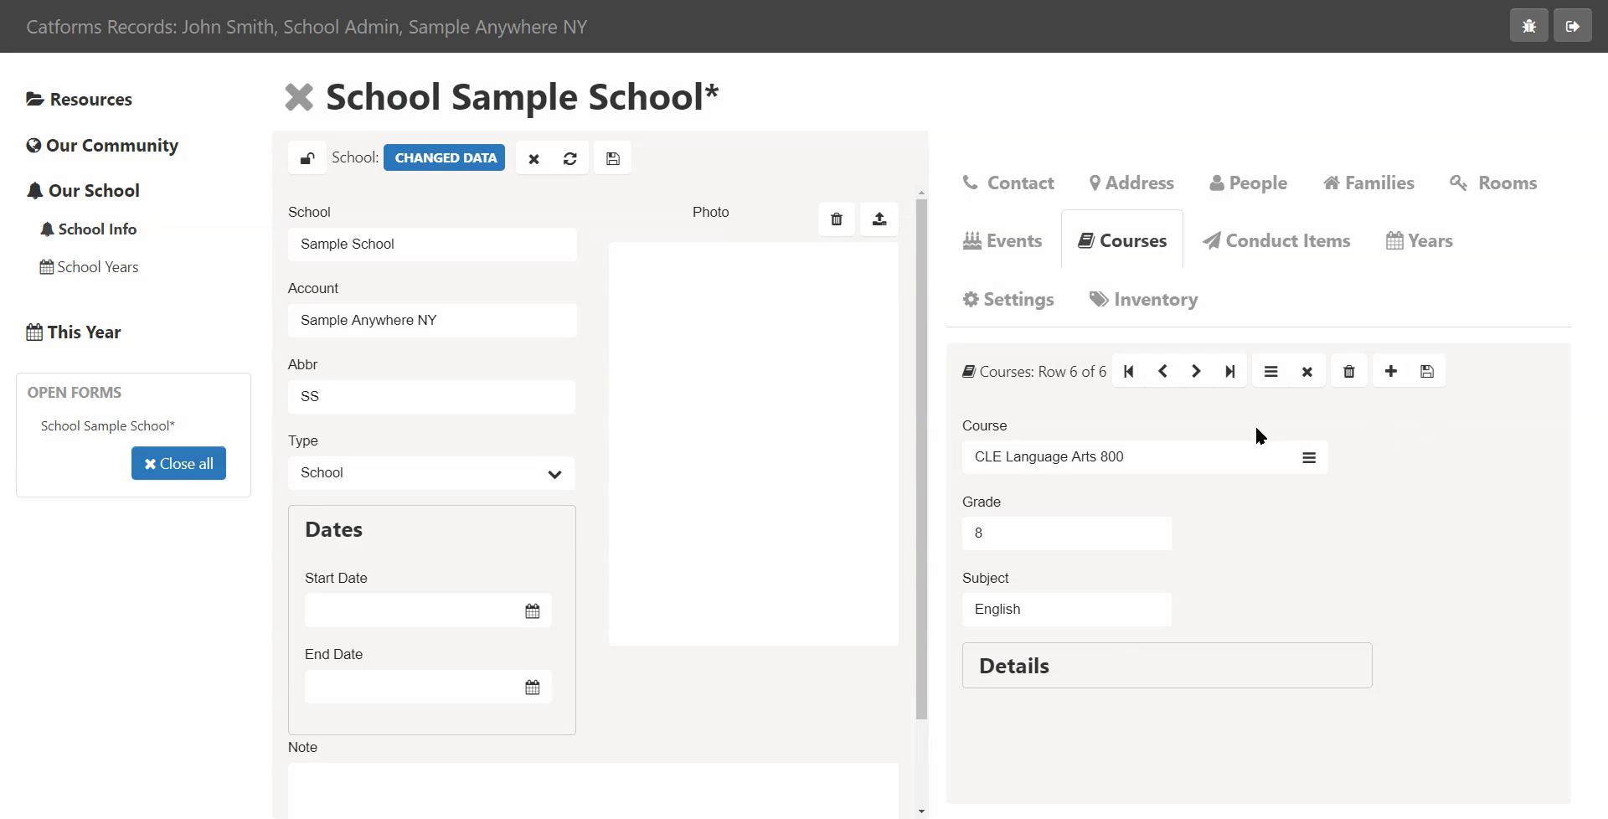
pyautogui.click(1271, 372)
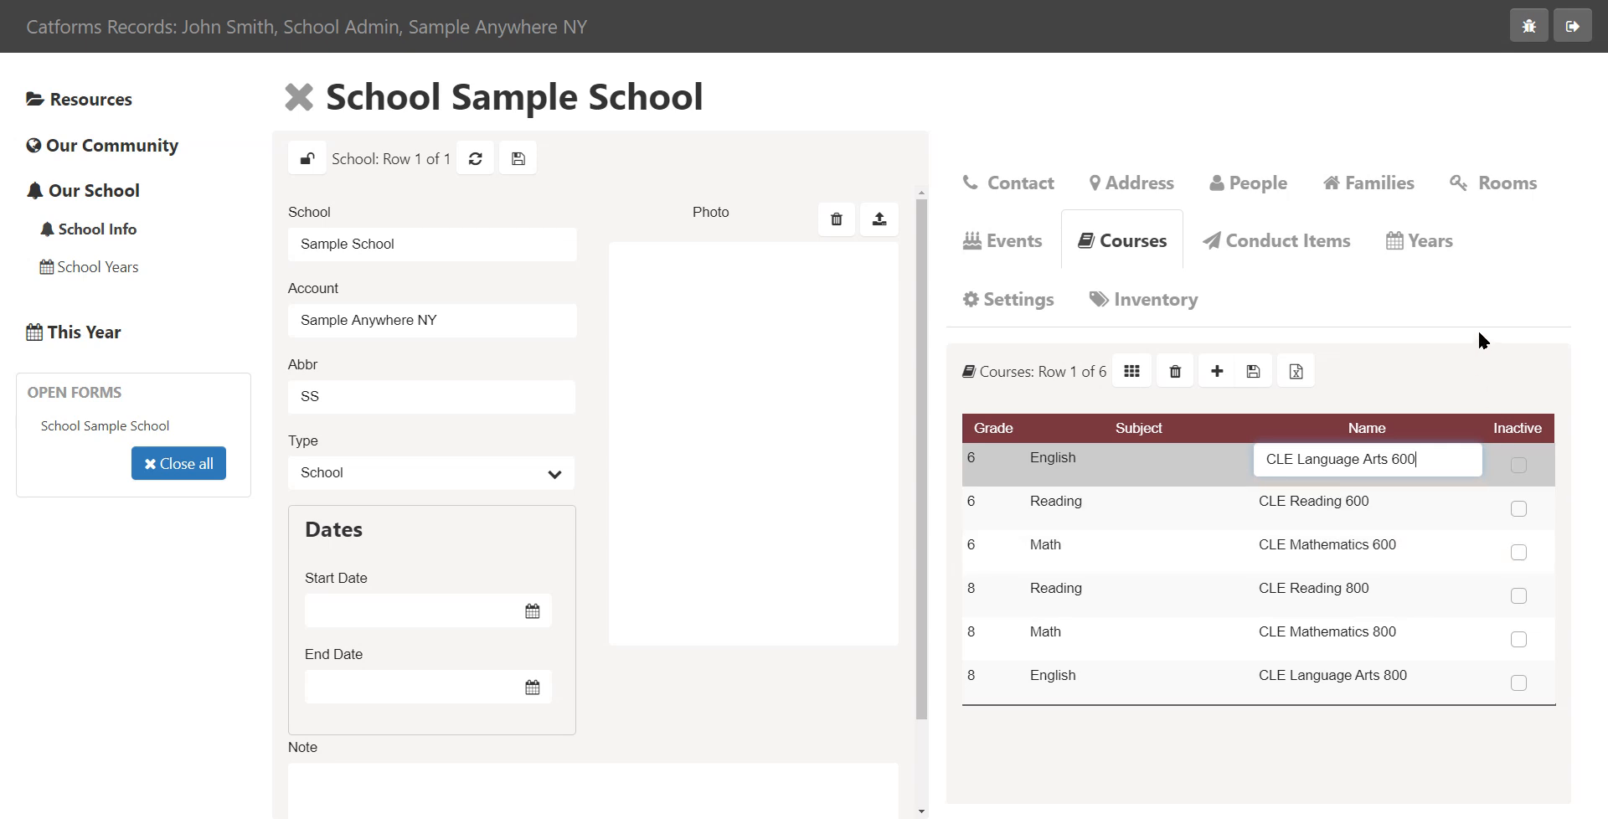
# Add a new course, choosing CLE English 1100 from the course list
pyautogui.click(1217, 371)
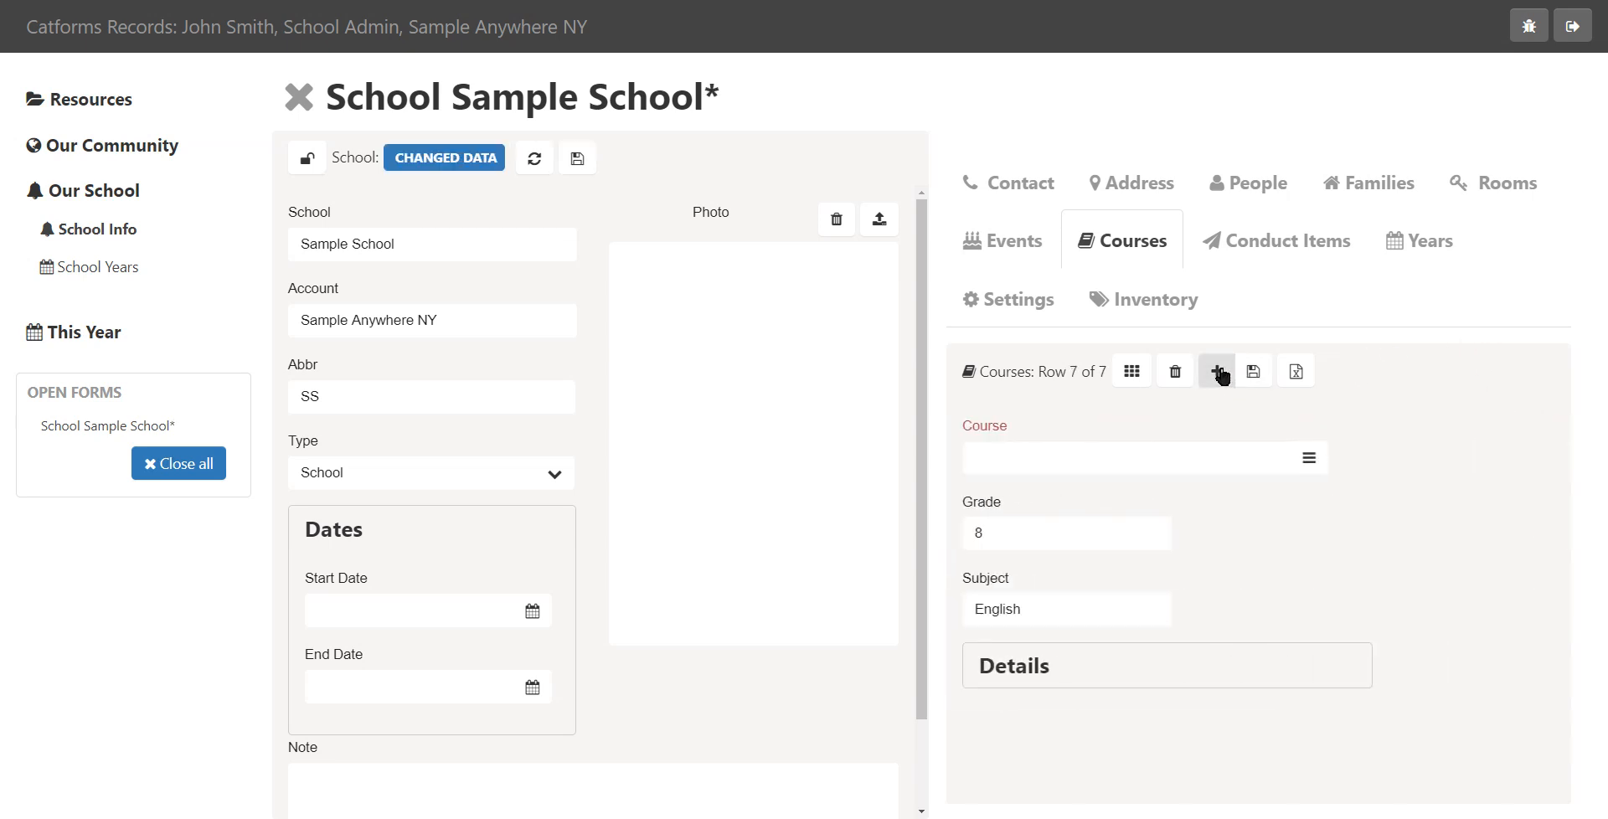
pyautogui.click(1306, 457)
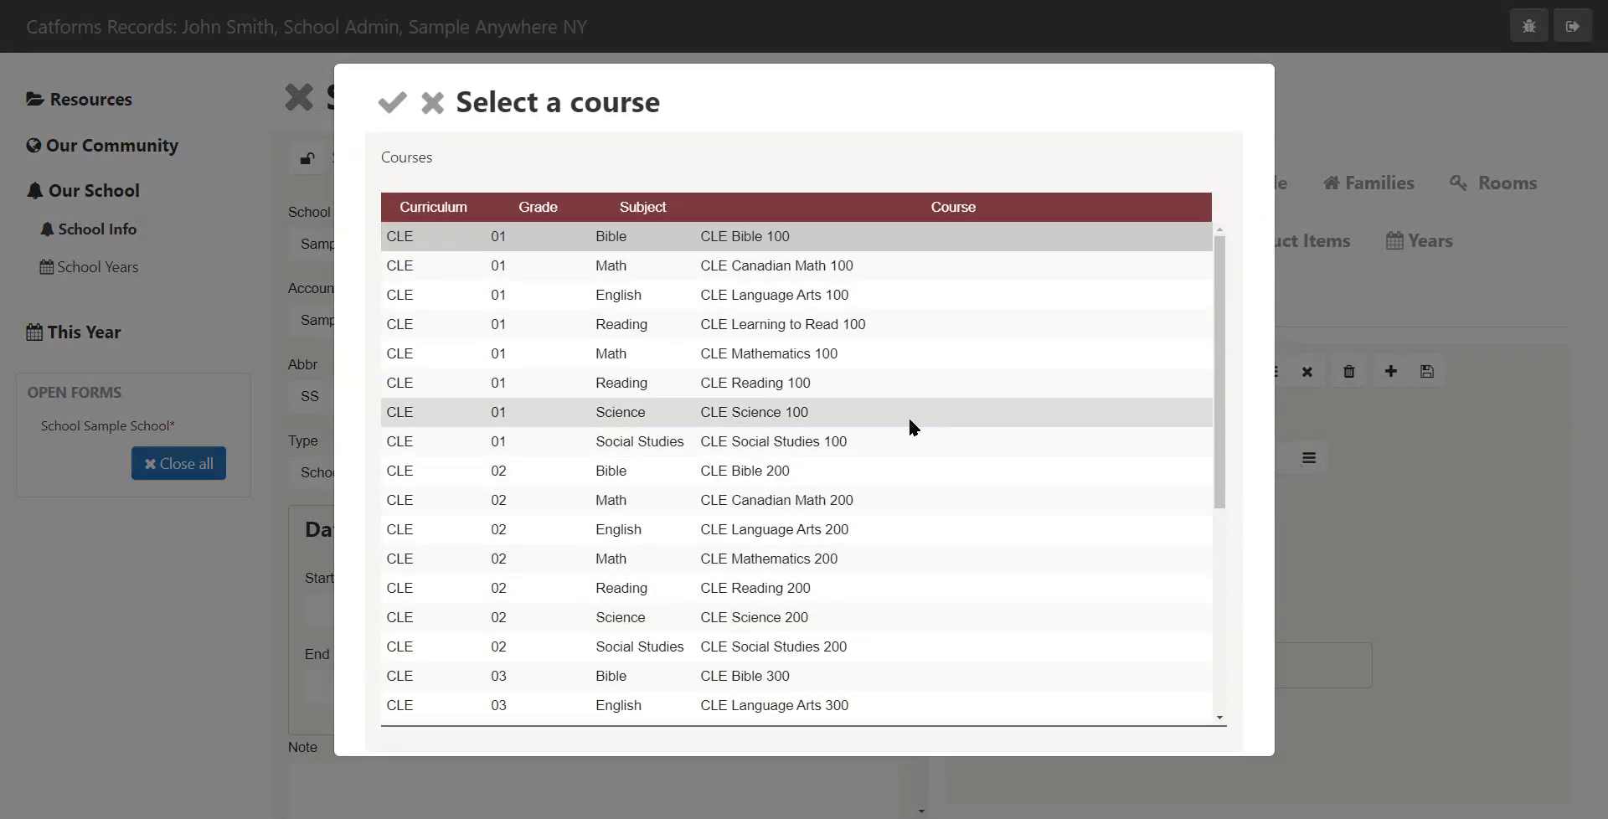
pyautogui.scroll(-1, 880, 444)
pyautogui.scroll(-15, 855, 477)
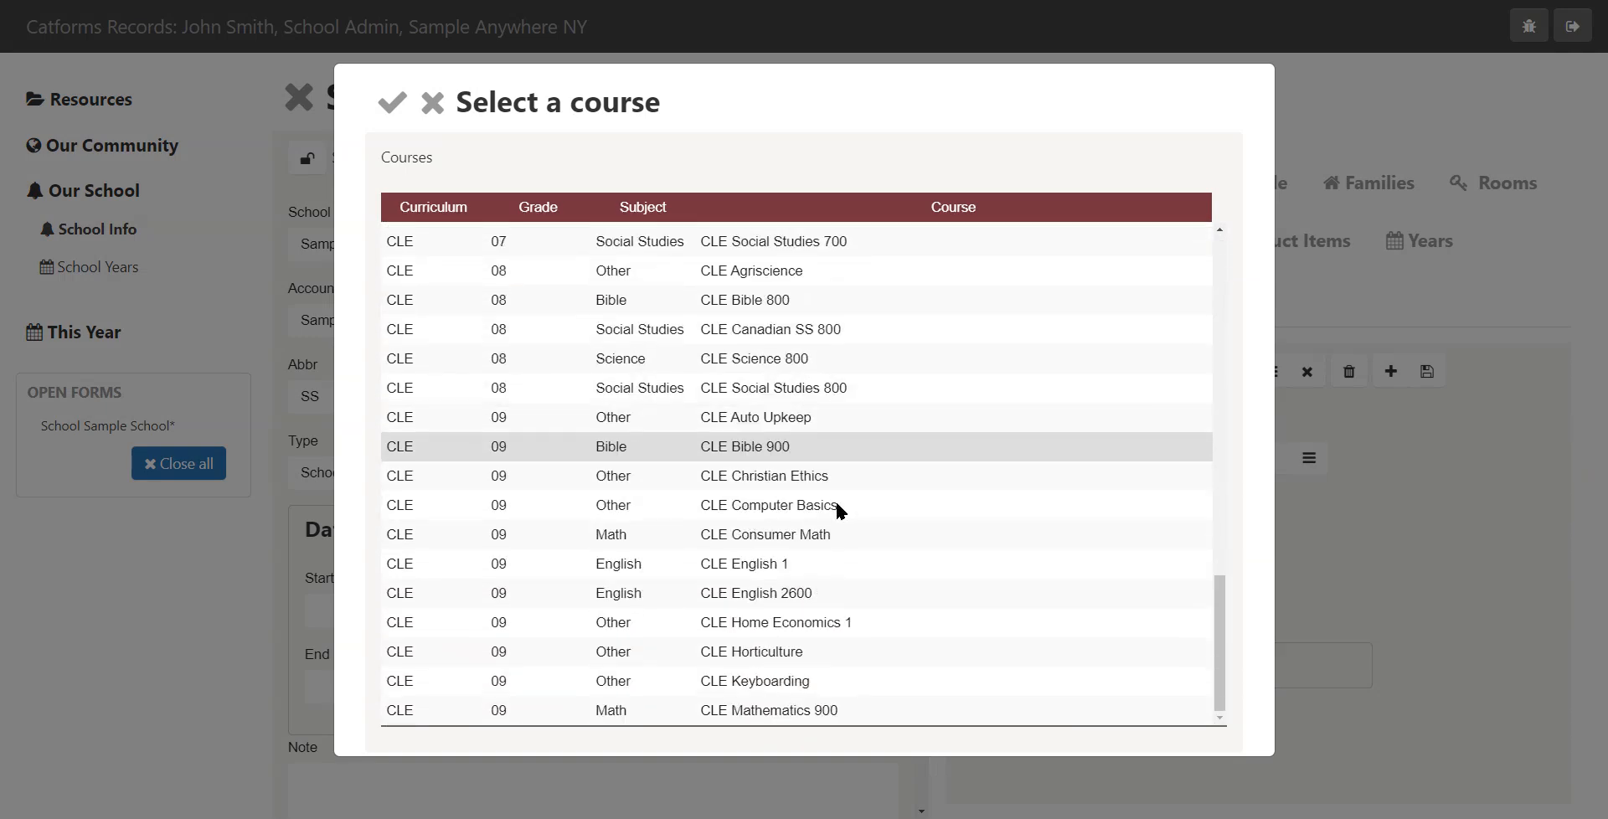
pyautogui.scroll(-20, 821, 526)
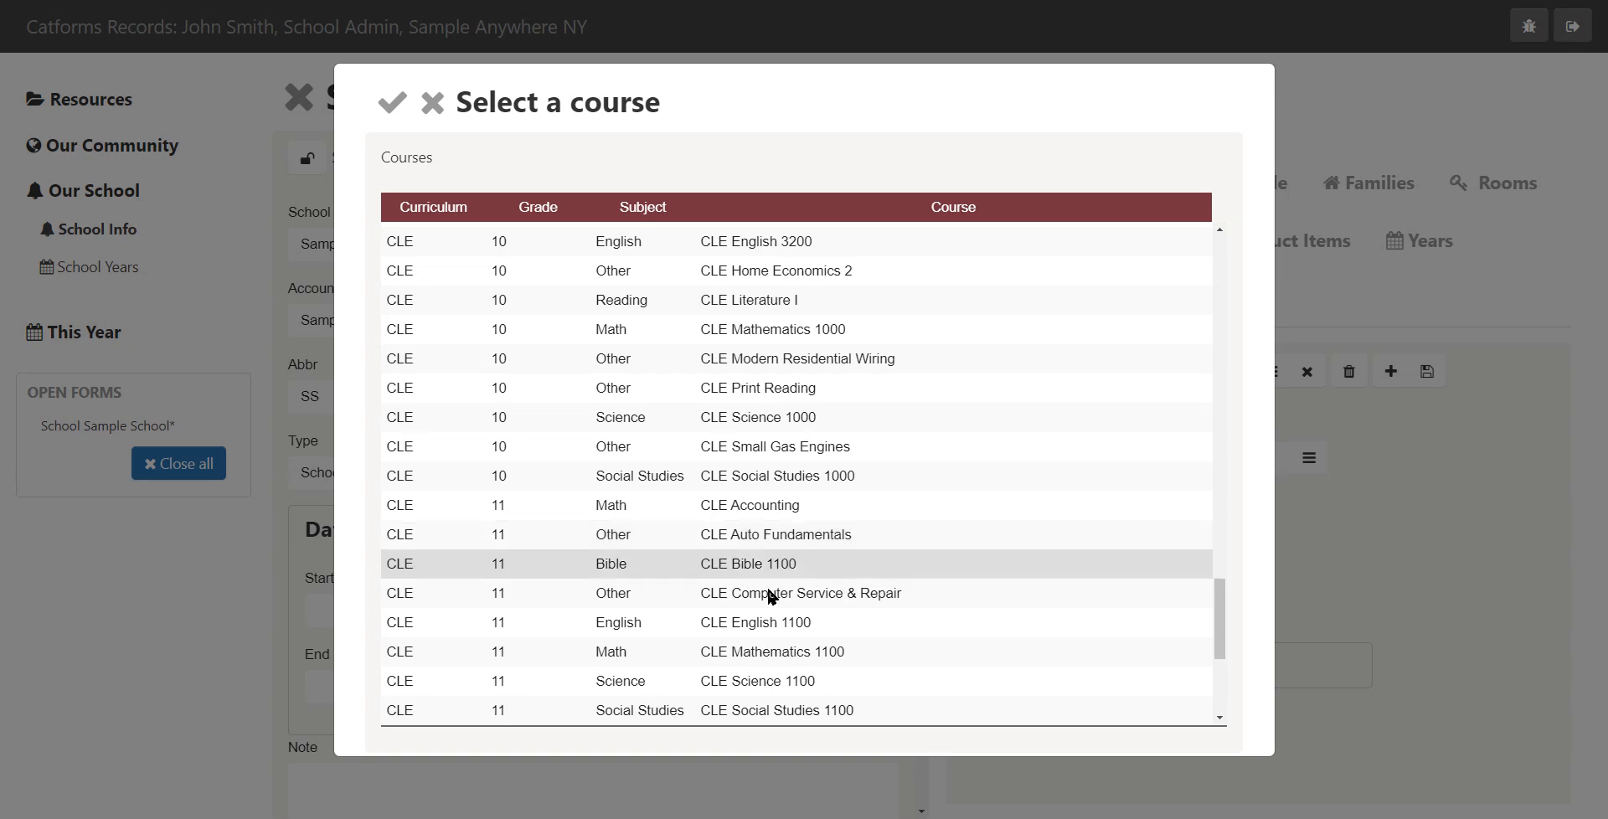
pyautogui.doubleClick(766, 626)
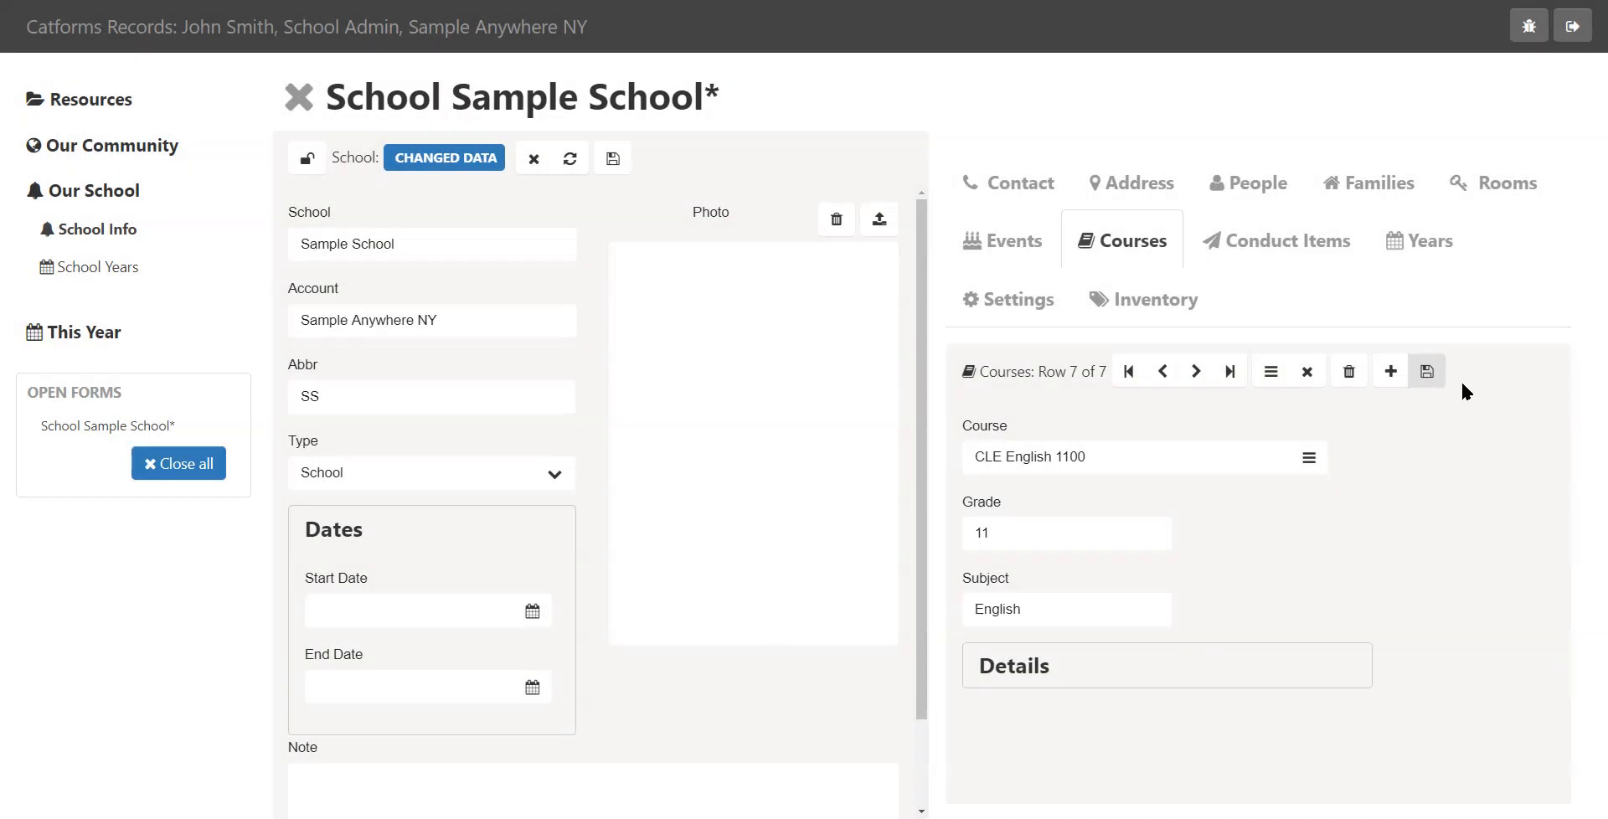
# Set the school's default curriculum to ABB in the settings and save them
pyautogui.click(996, 310)
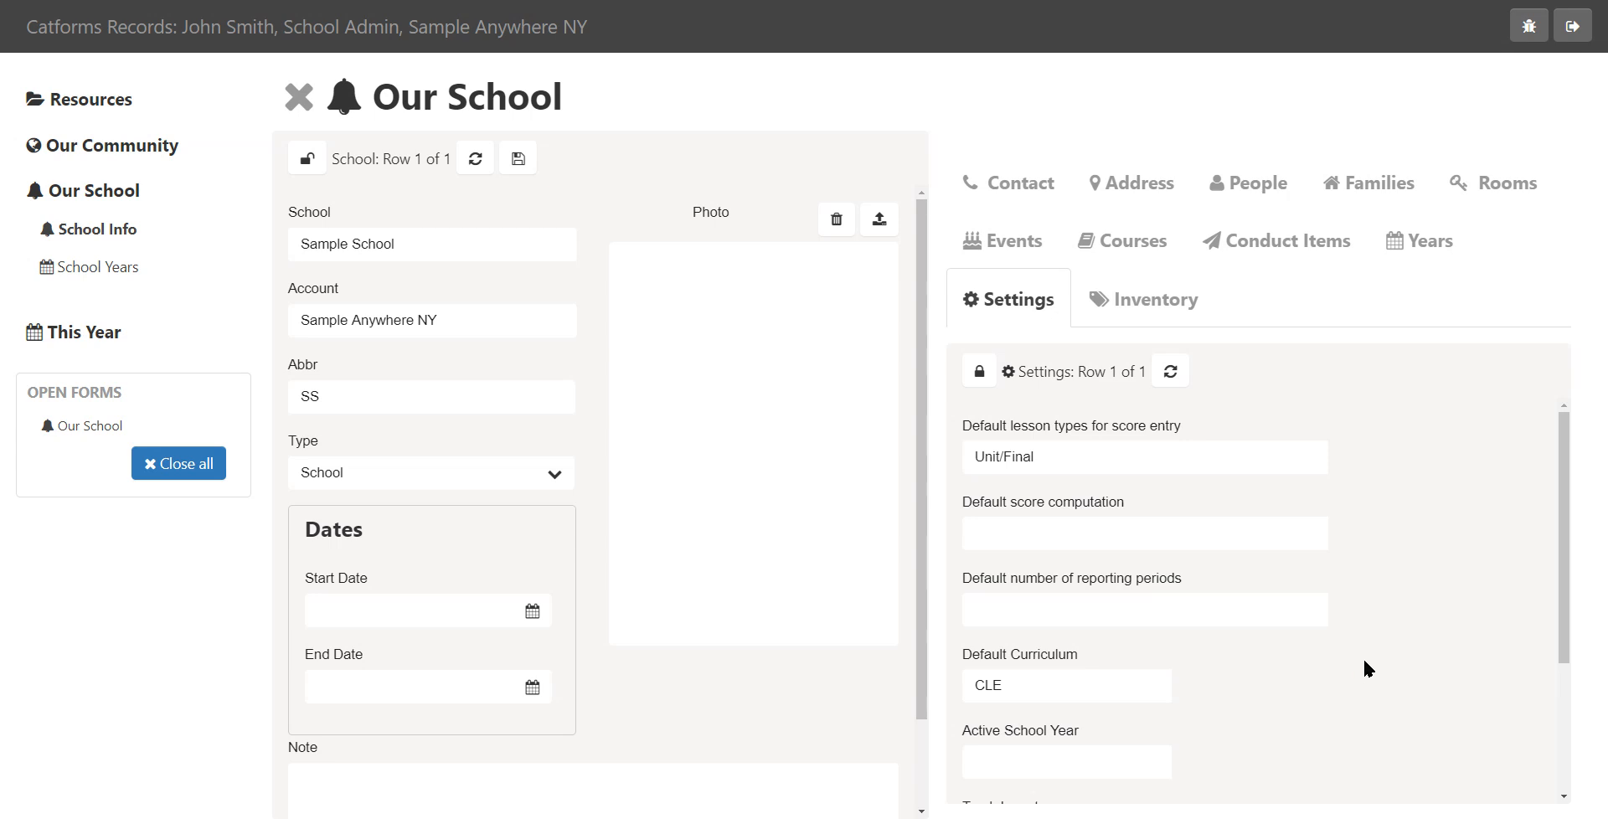
pyautogui.click(979, 372)
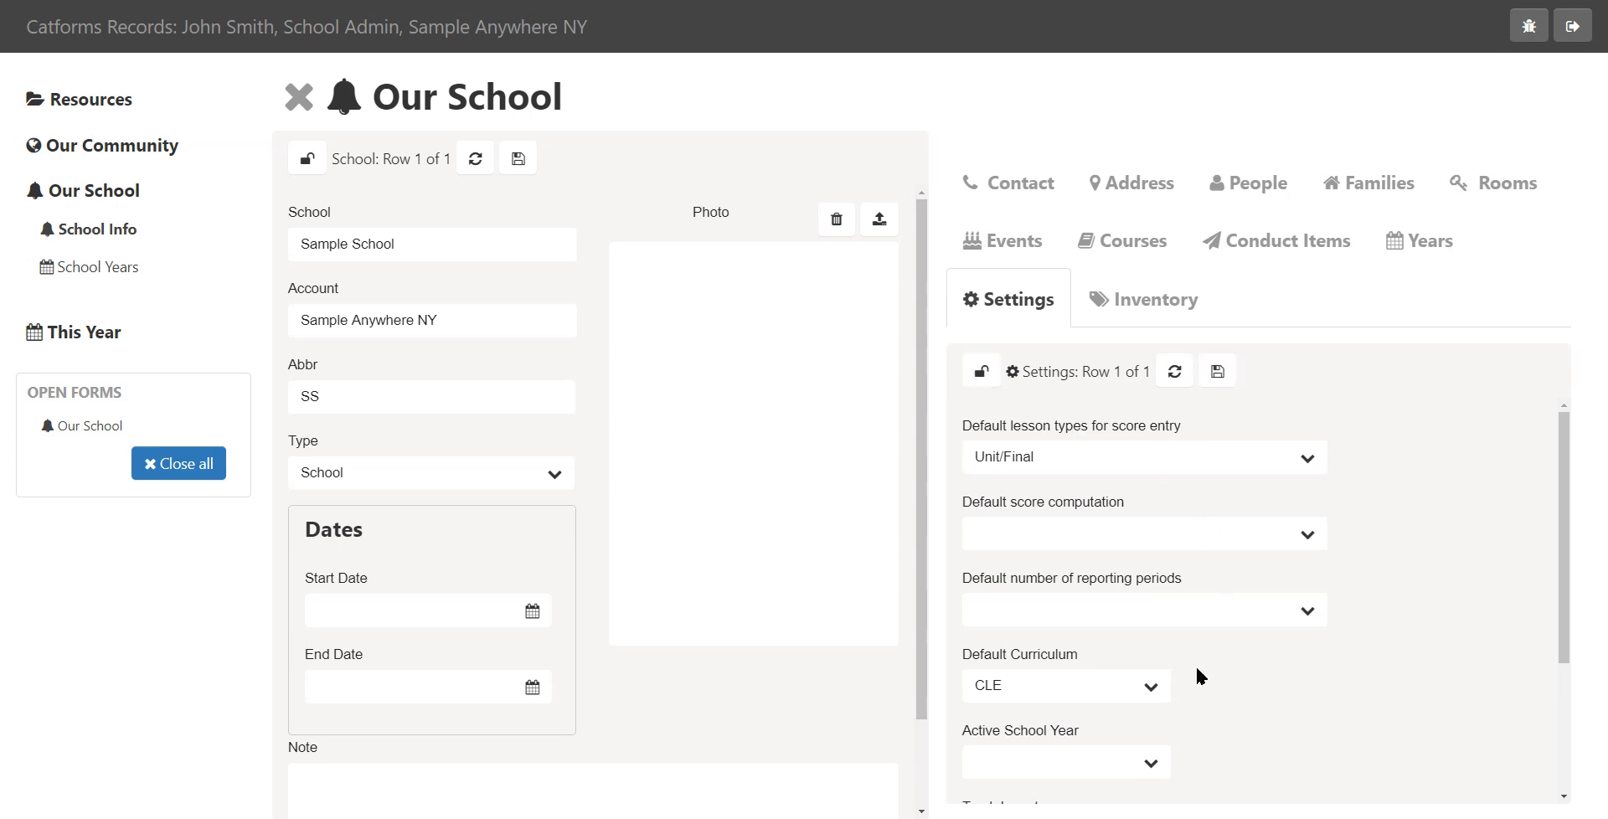
pyautogui.click(1156, 688)
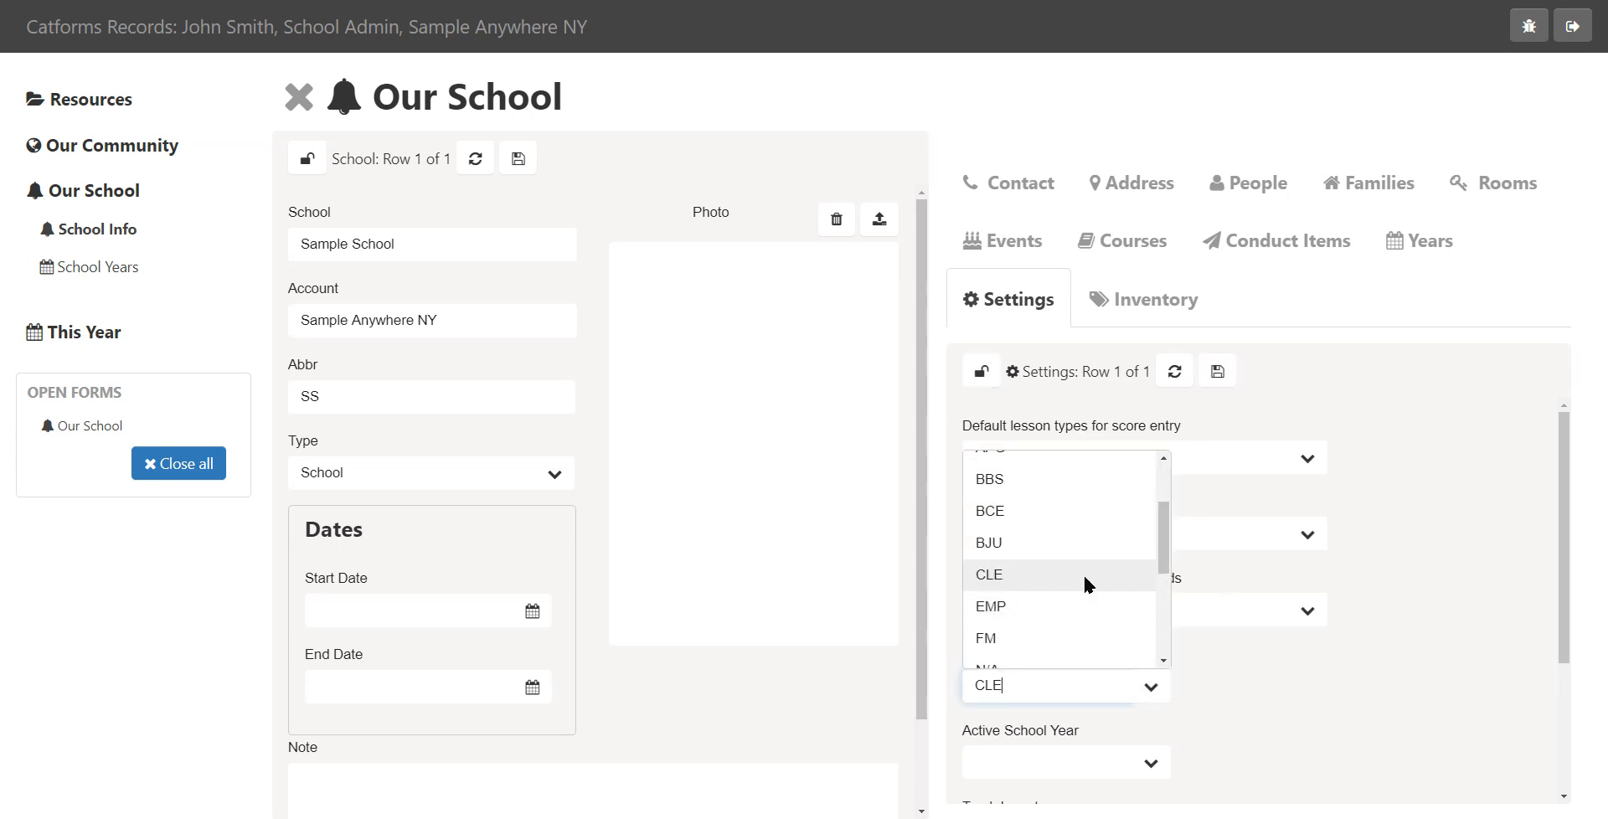
pyautogui.scroll(3, 1167, 477)
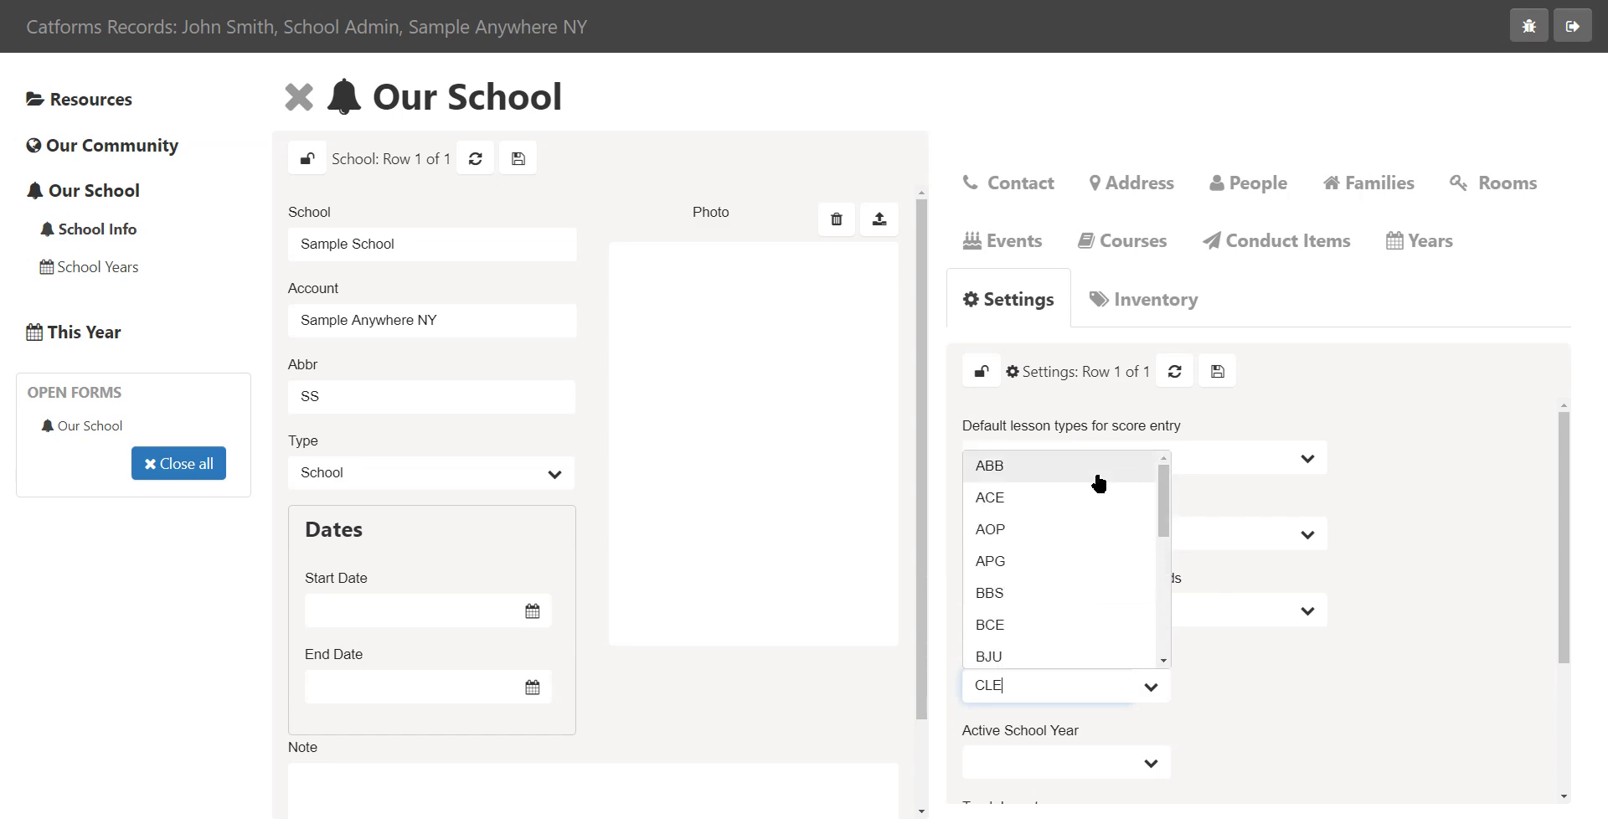
pyautogui.click(1098, 484)
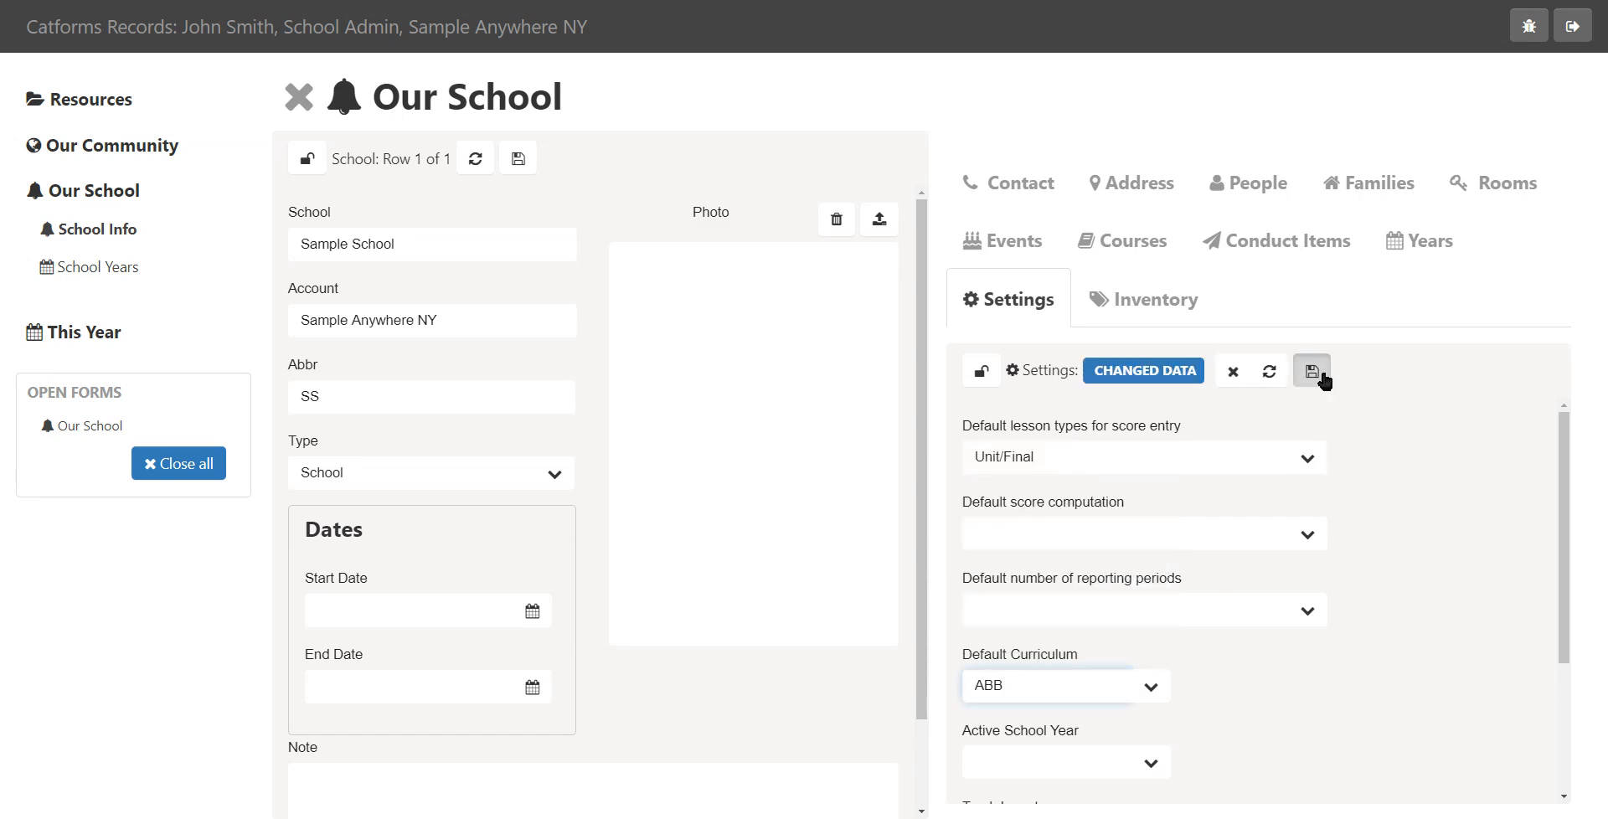
pyautogui.click(1322, 377)
# Add a course, choosing ABB Biology from the course list, save it and switch to the course list view
pyautogui.click(1135, 244)
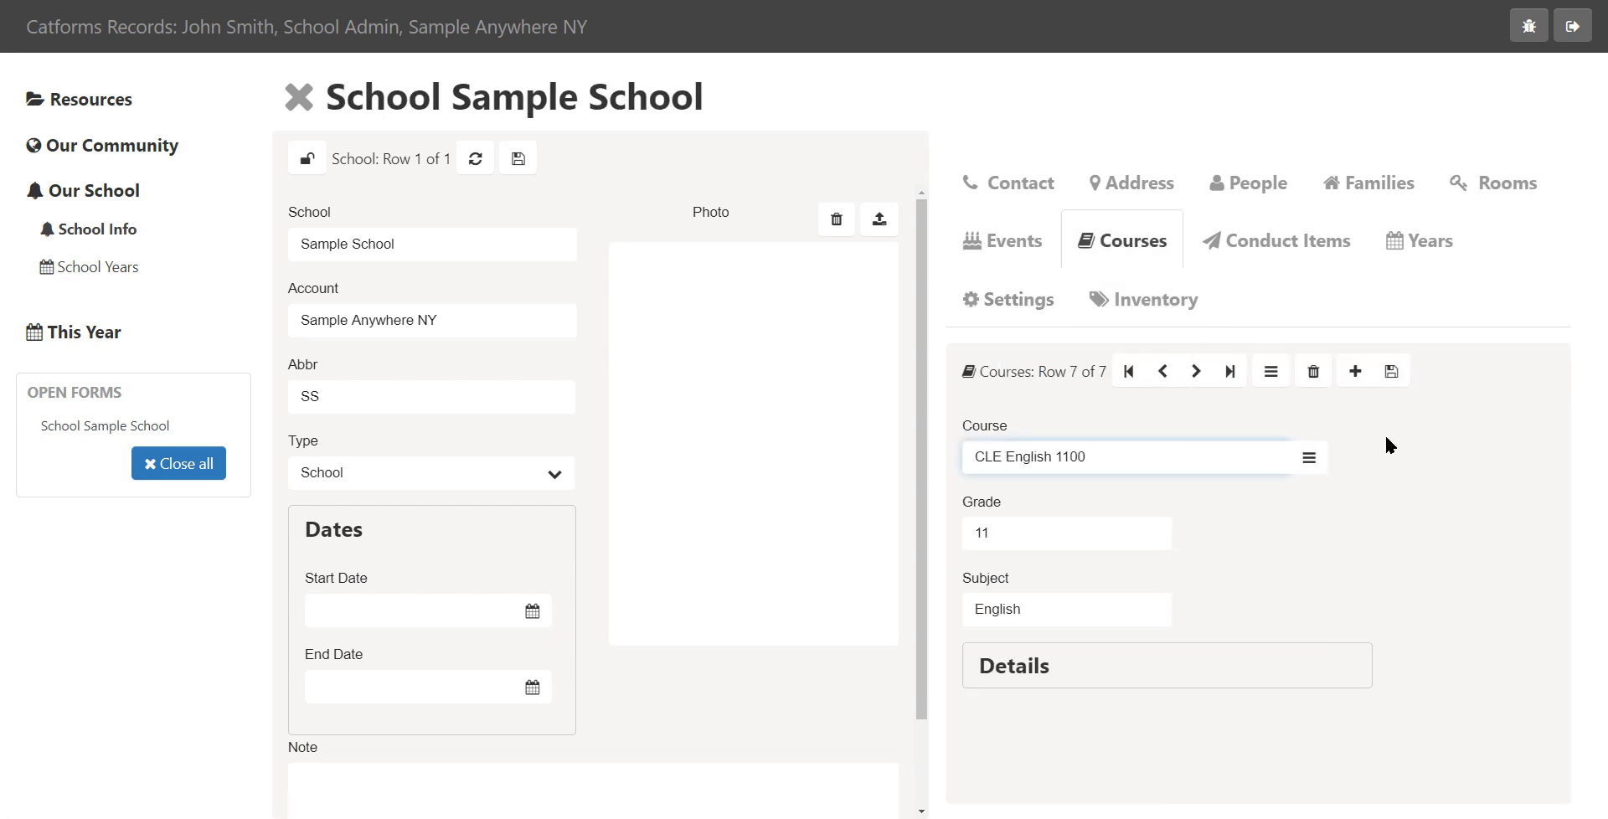
pyautogui.click(1354, 371)
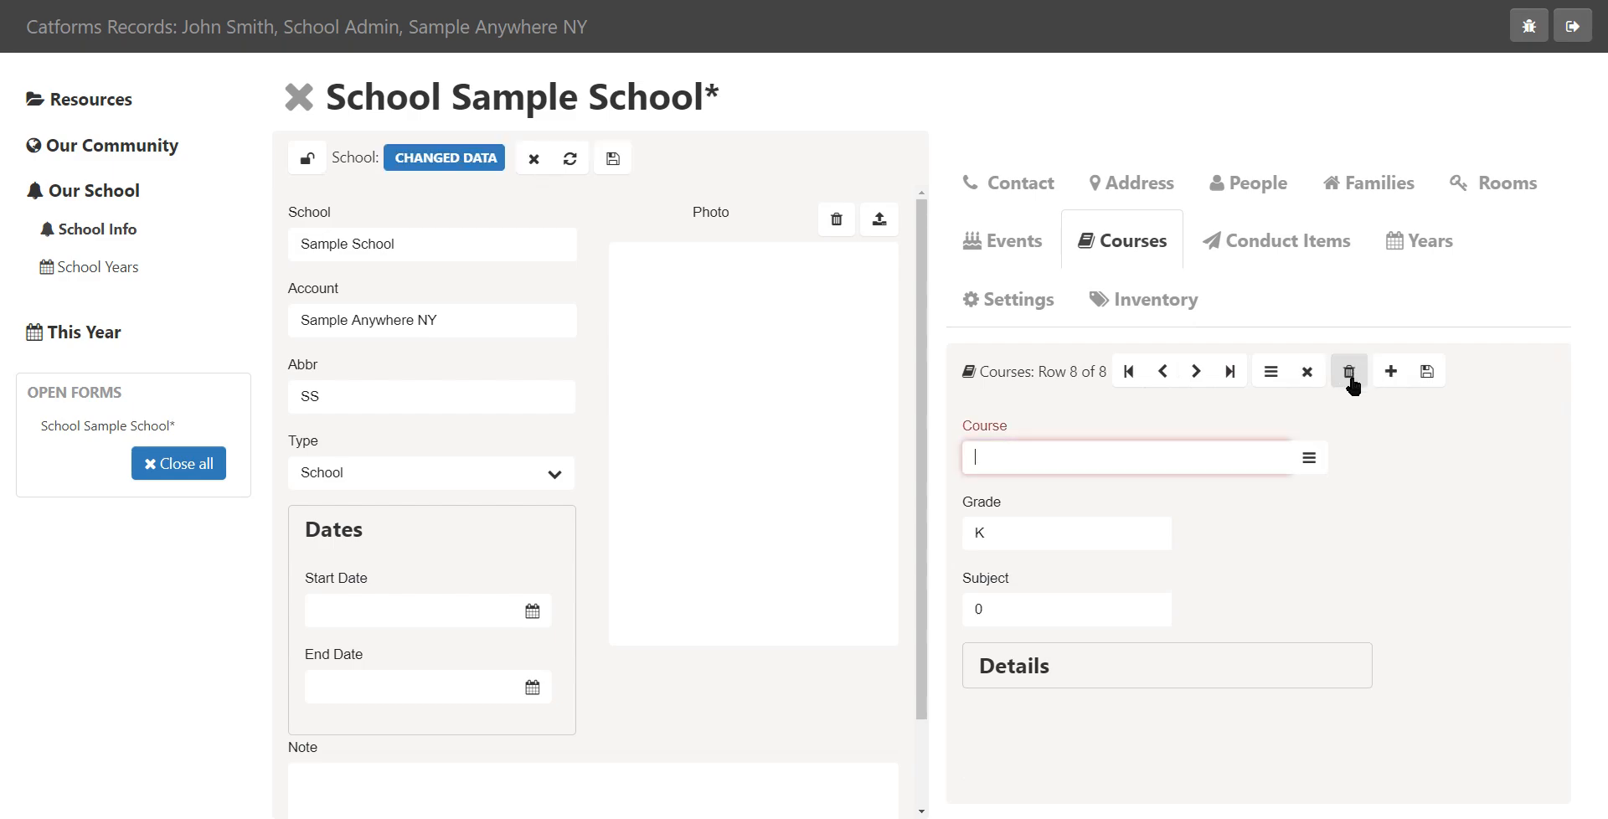
pyautogui.click(1311, 461)
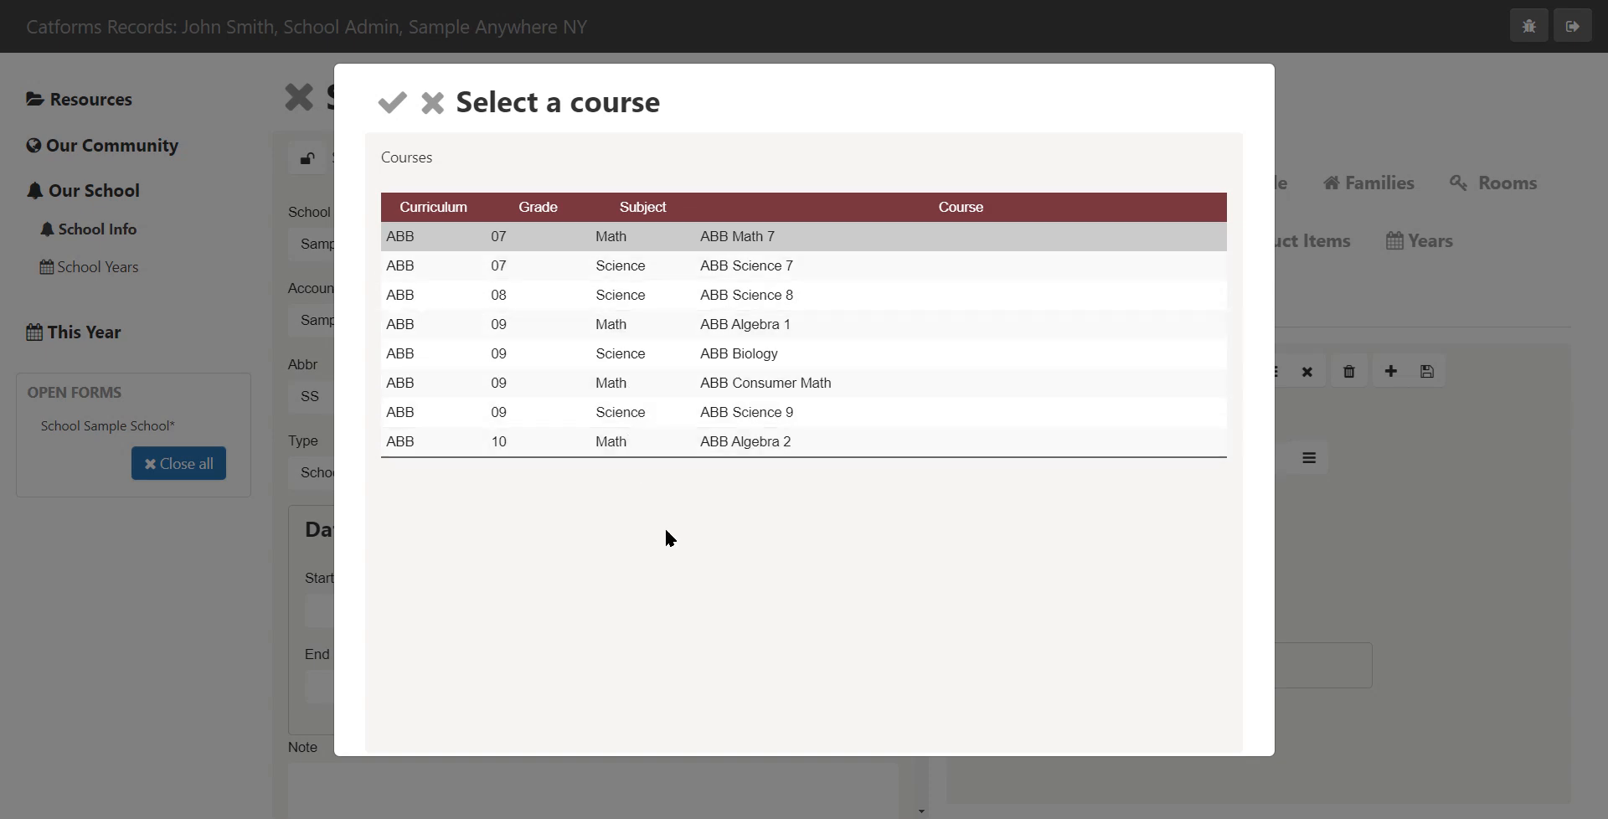
pyautogui.doubleClick(404, 353)
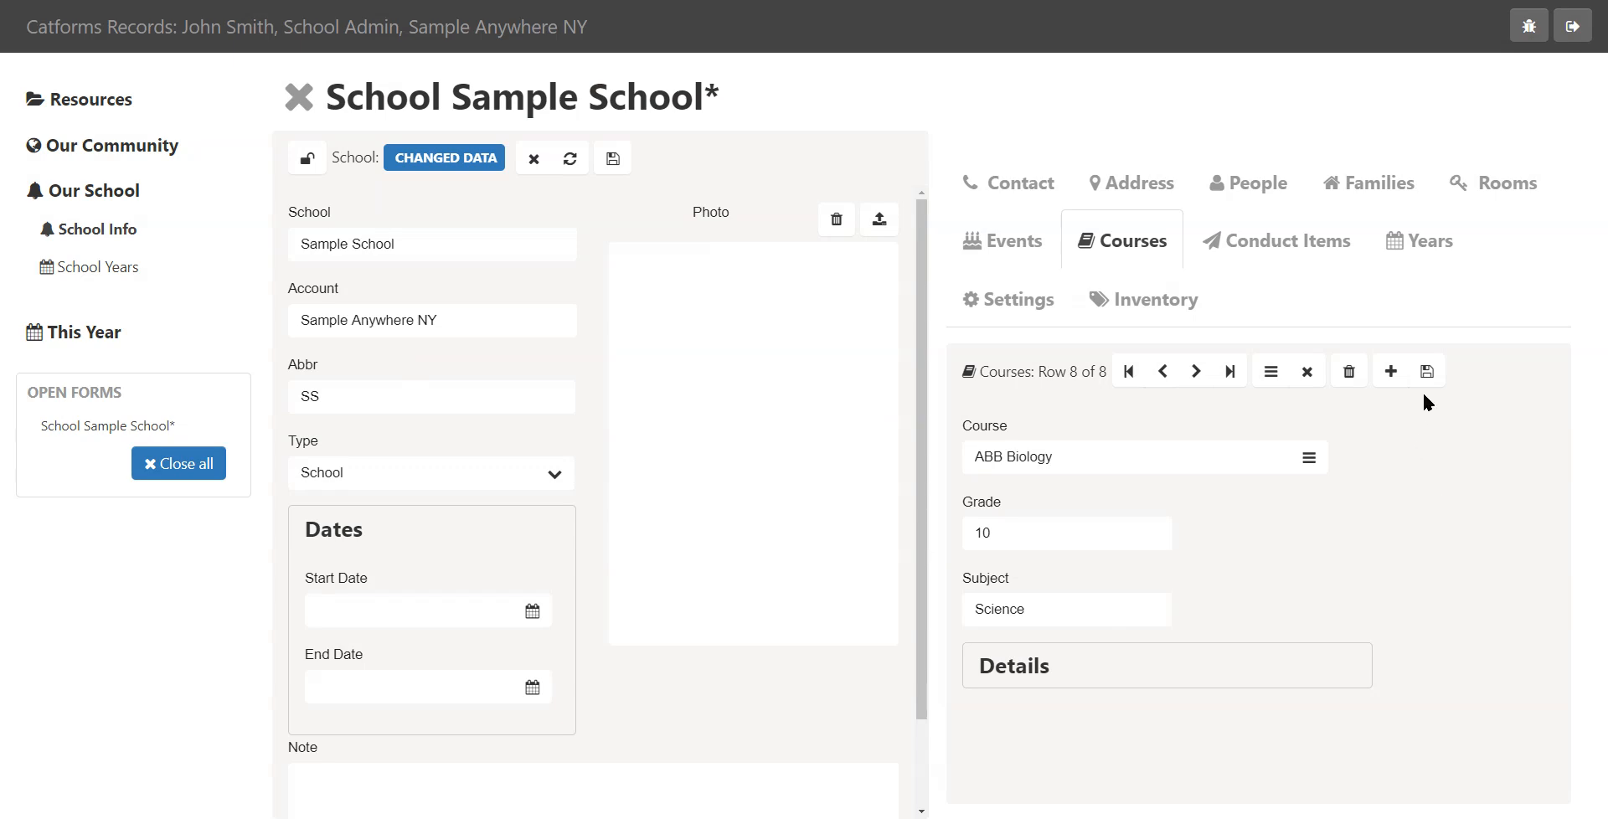
pyautogui.click(1427, 371)
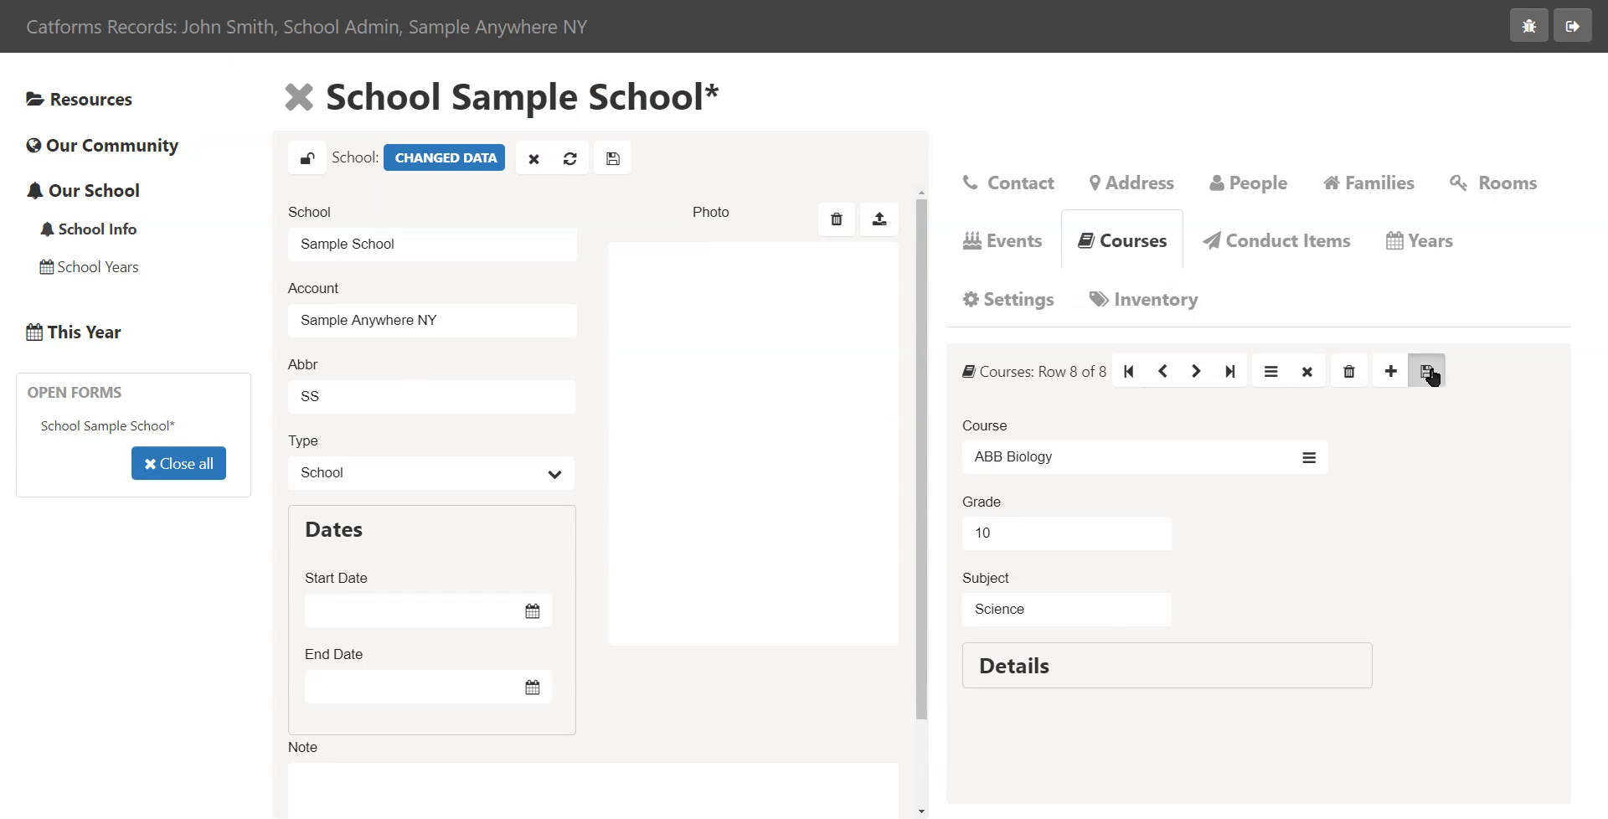
pyautogui.click(1272, 378)
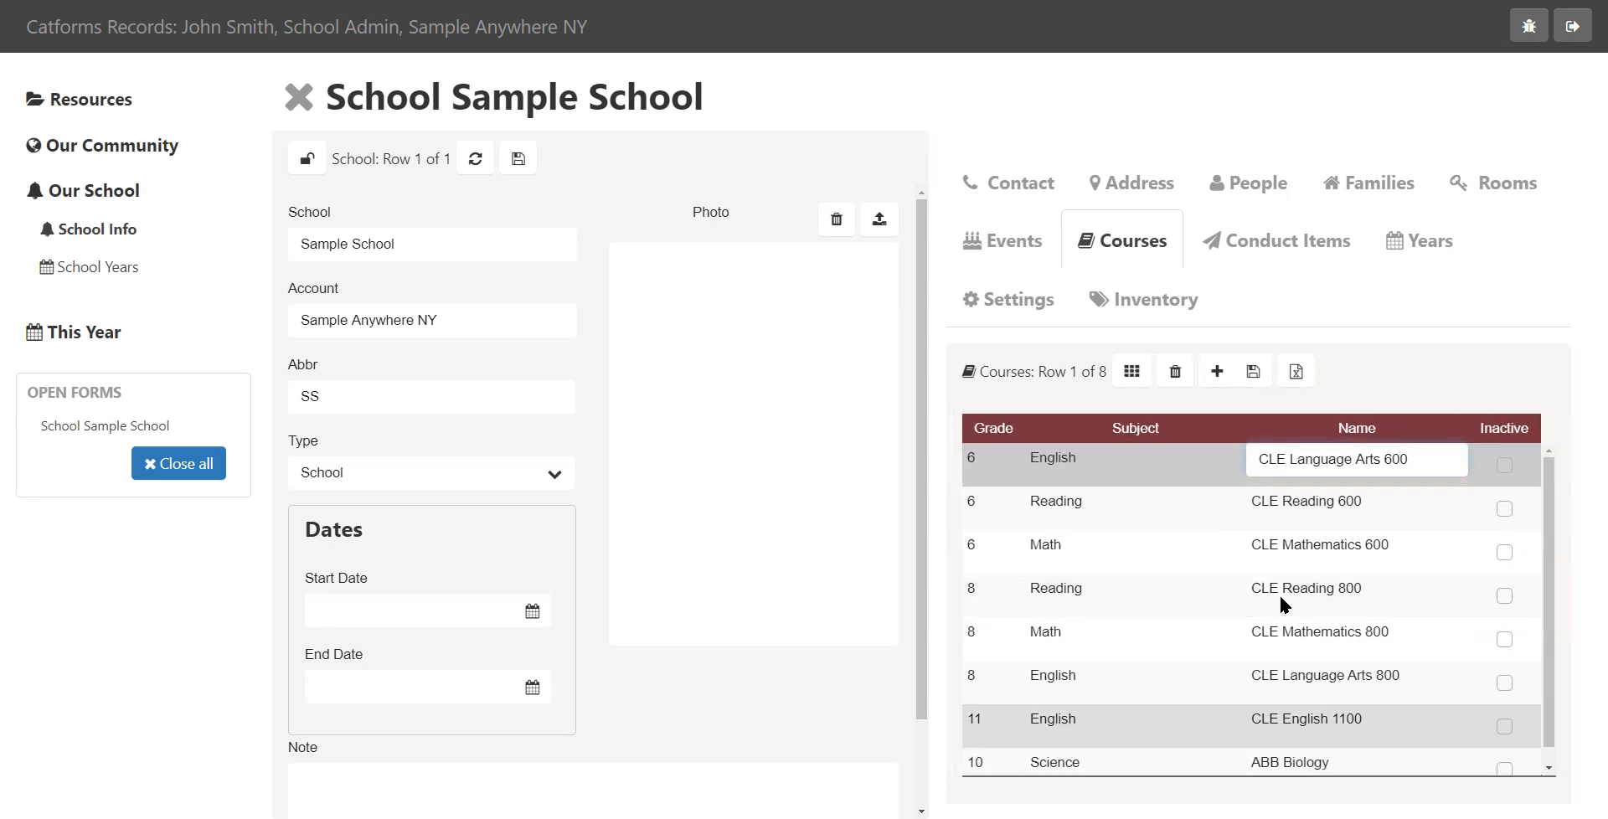
pyautogui.click(1435, 360)
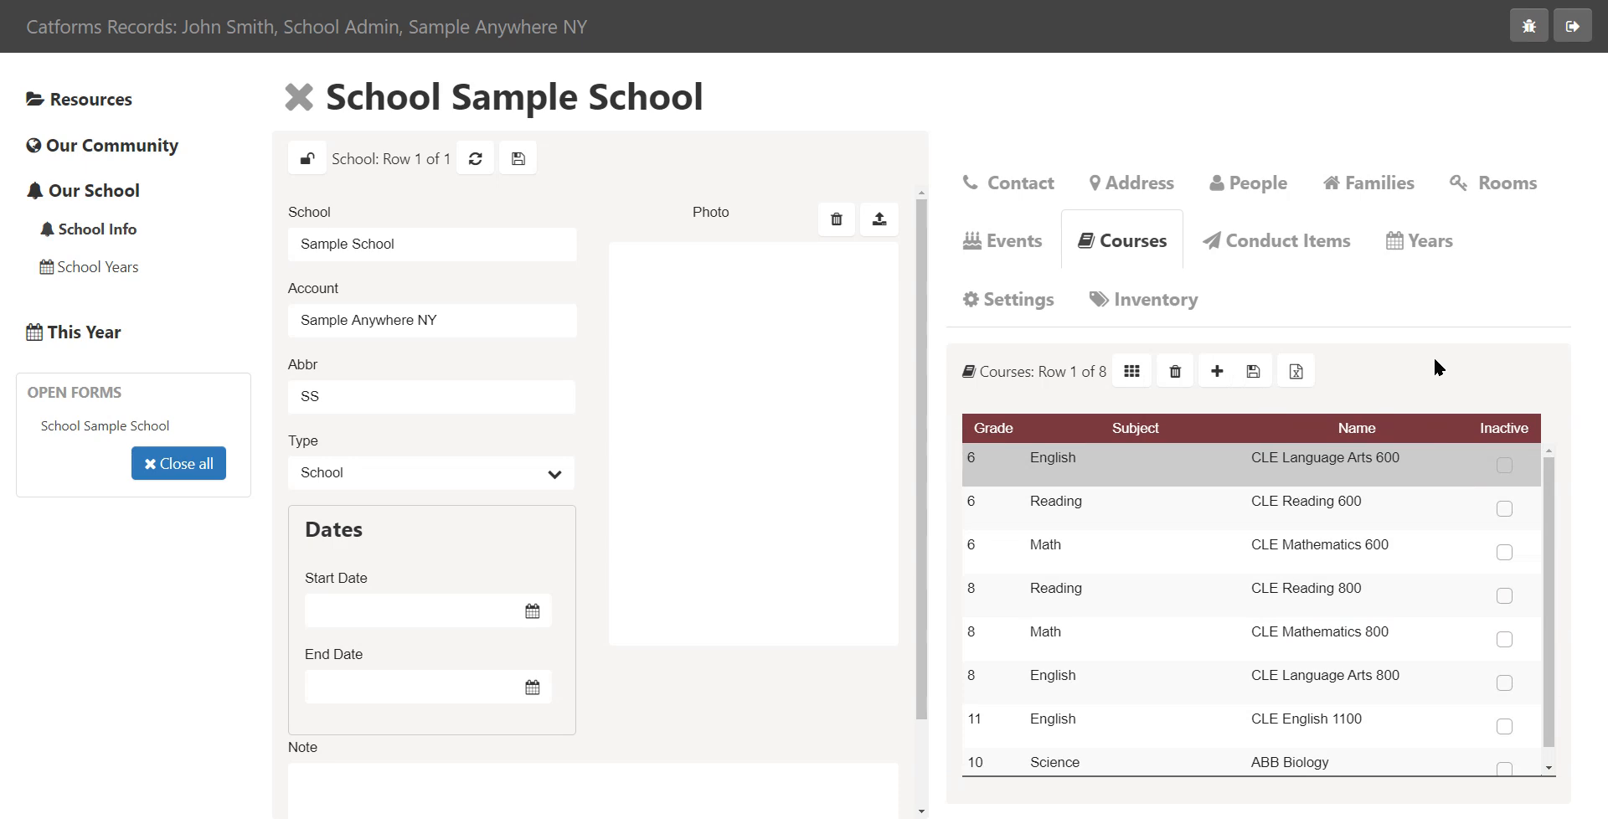
# Add a conduct item, choosing Communicating without permission from the item lookup
pyautogui.click(1296, 253)
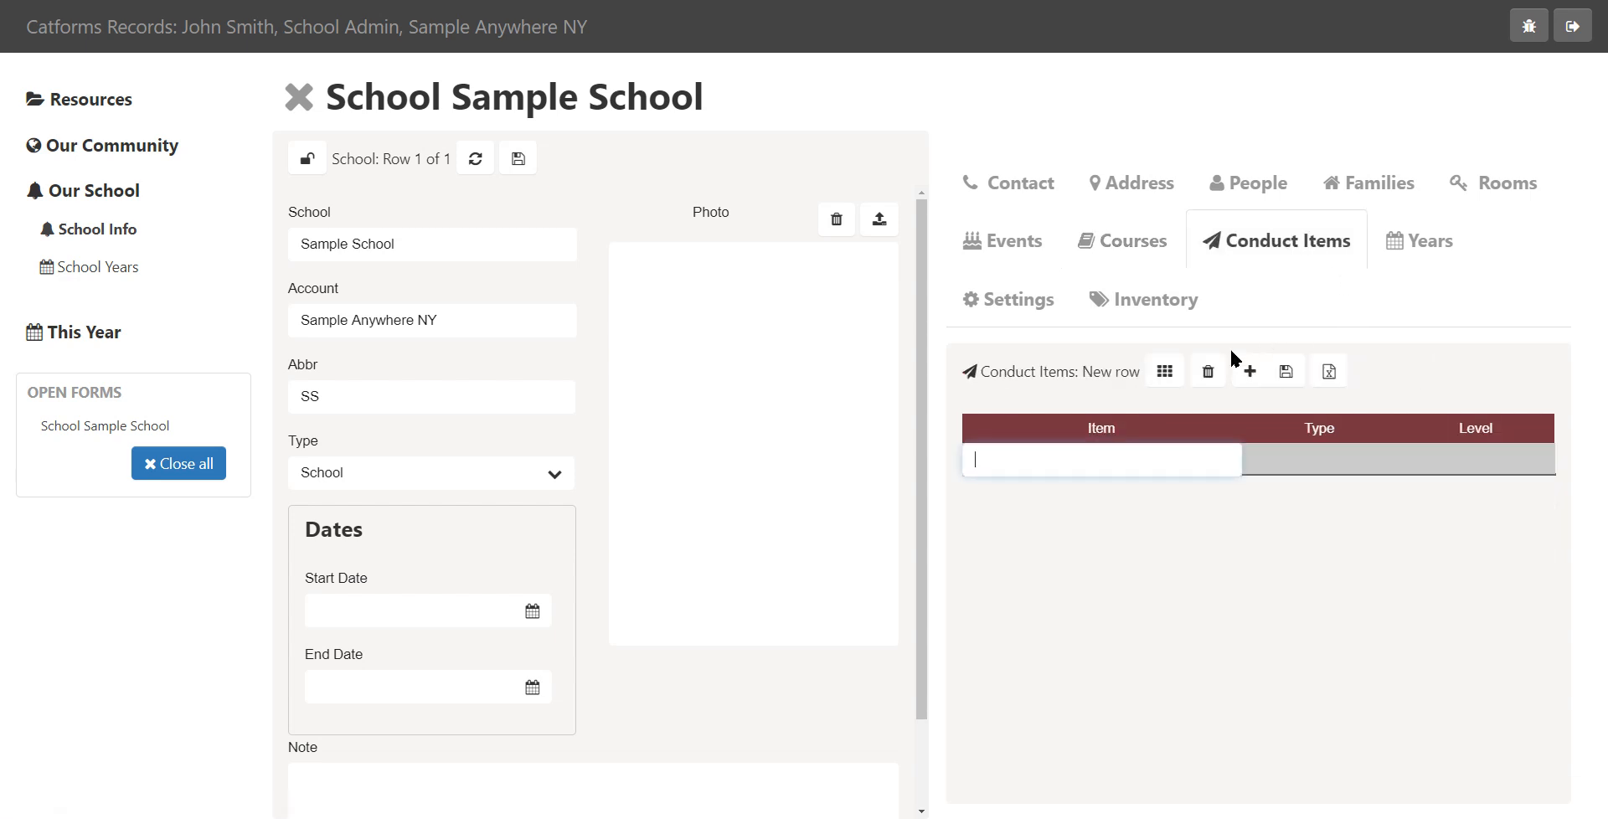
pyautogui.click(1255, 374)
pyautogui.click(1255, 375)
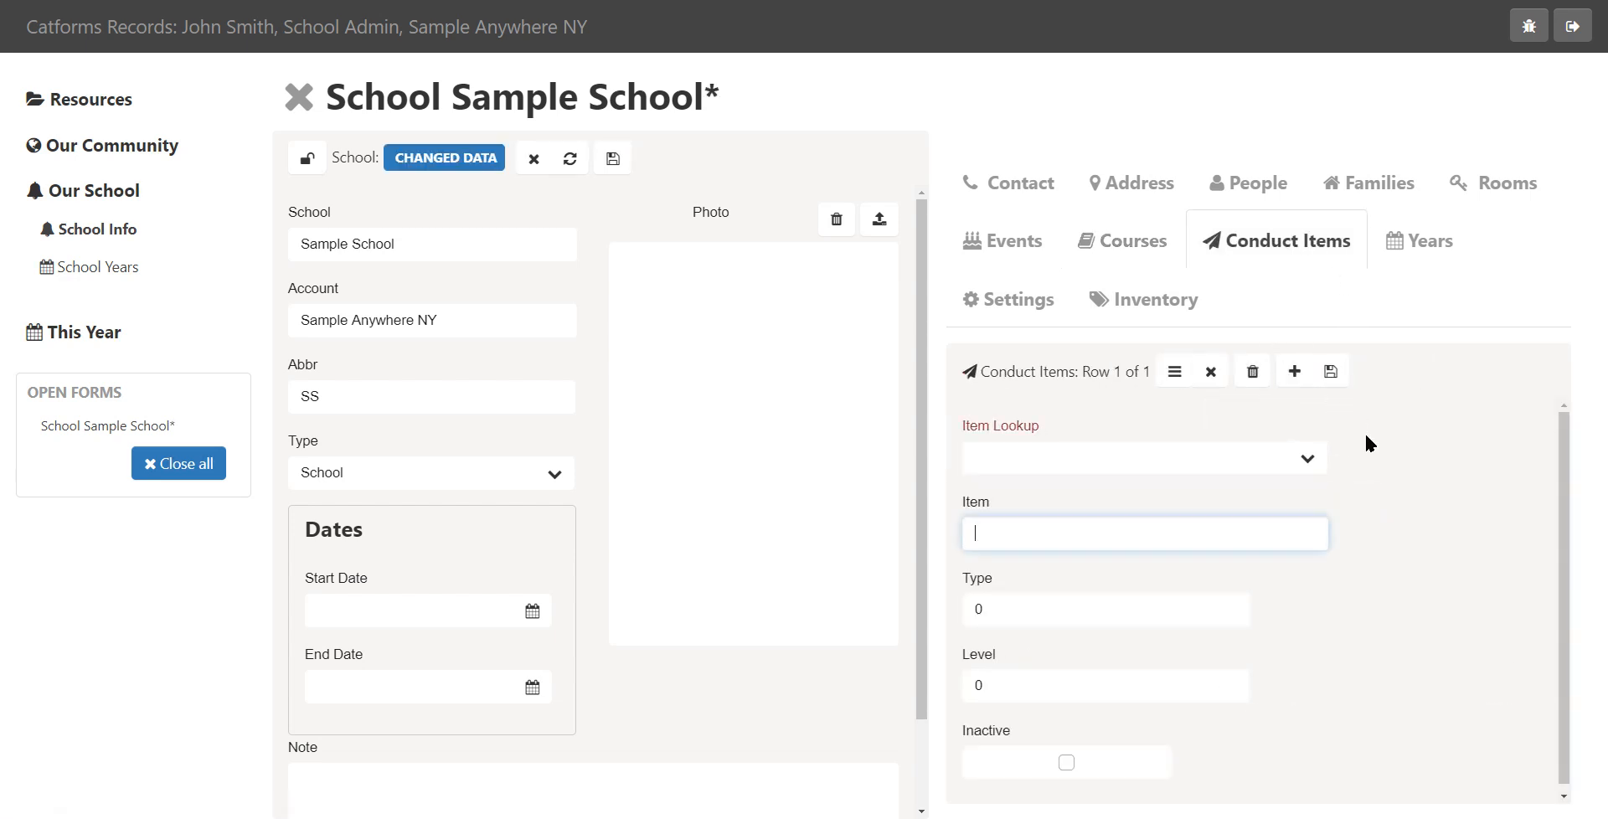
pyautogui.click(1308, 459)
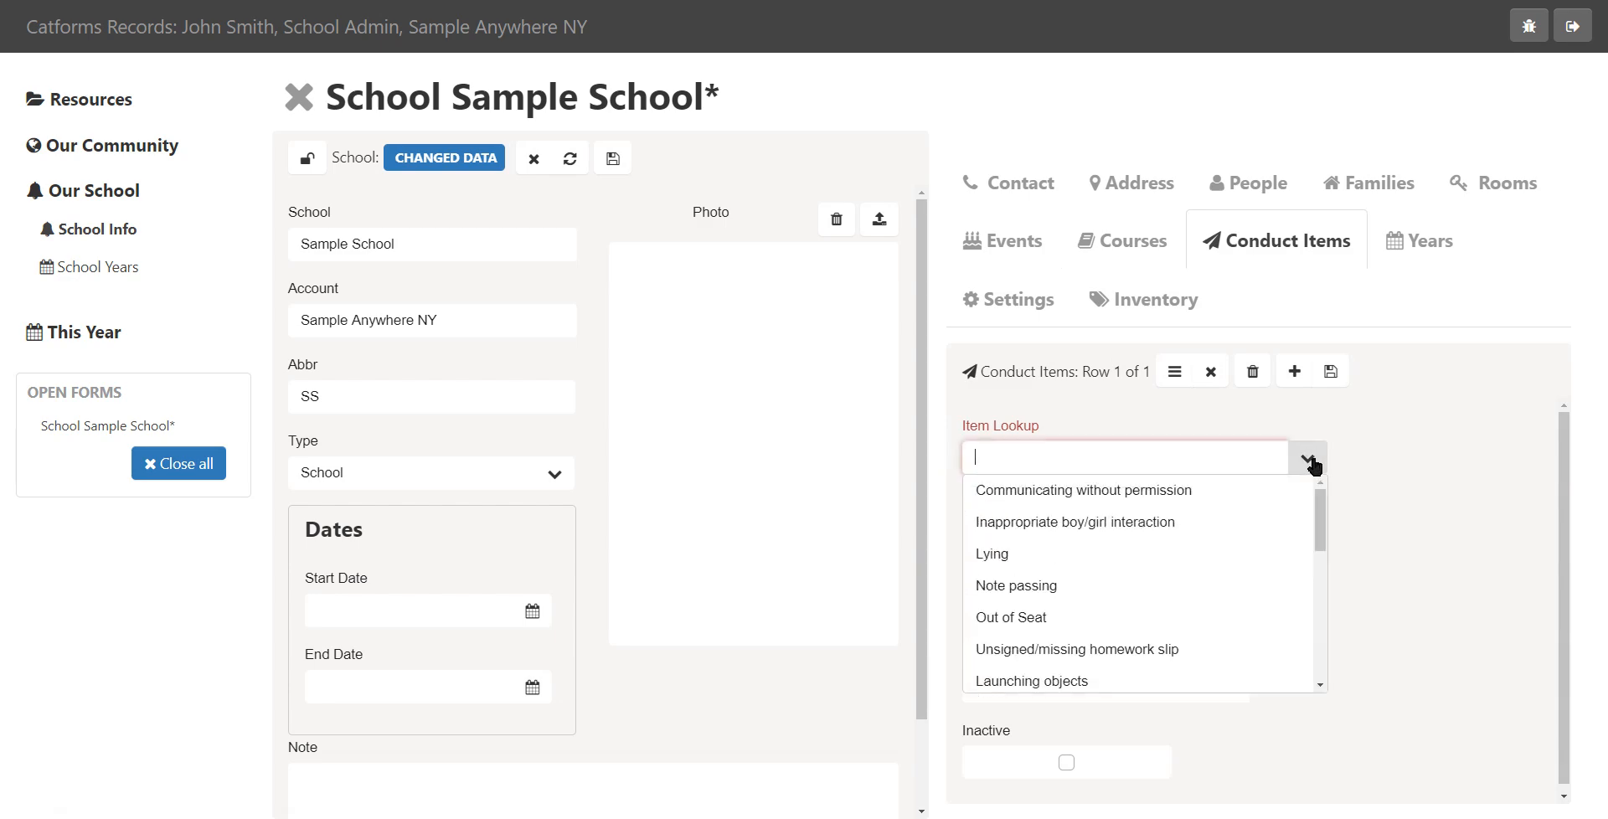
pyautogui.moveTo(1323, 499)
pyautogui.mouseDown()
pyautogui.moveTo(1324, 643)
pyautogui.moveTo(1326, 500)
pyautogui.mouseUp()
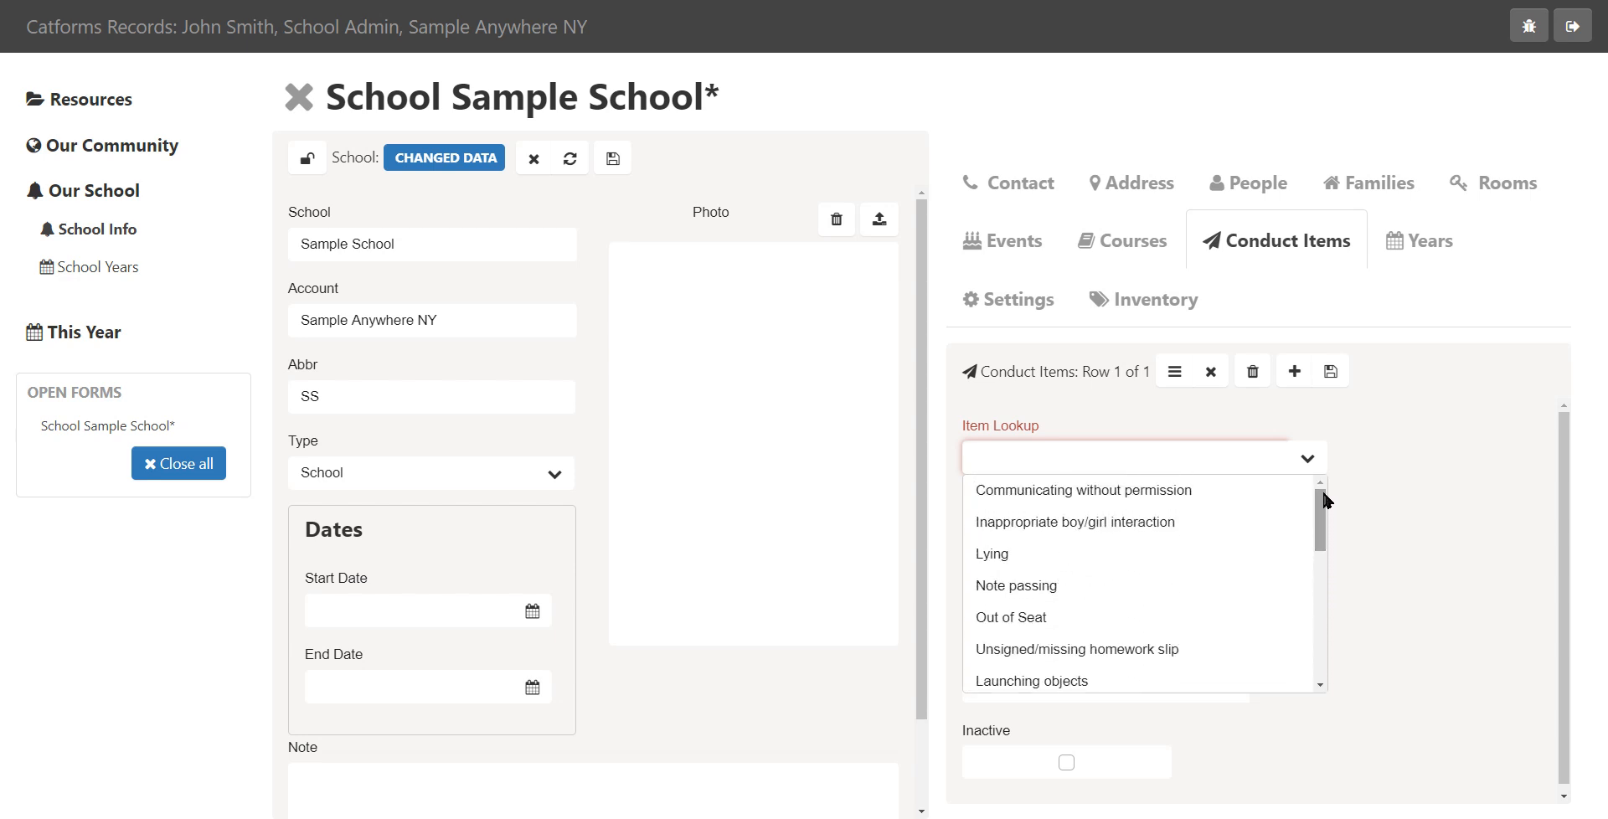
pyautogui.click(1075, 493)
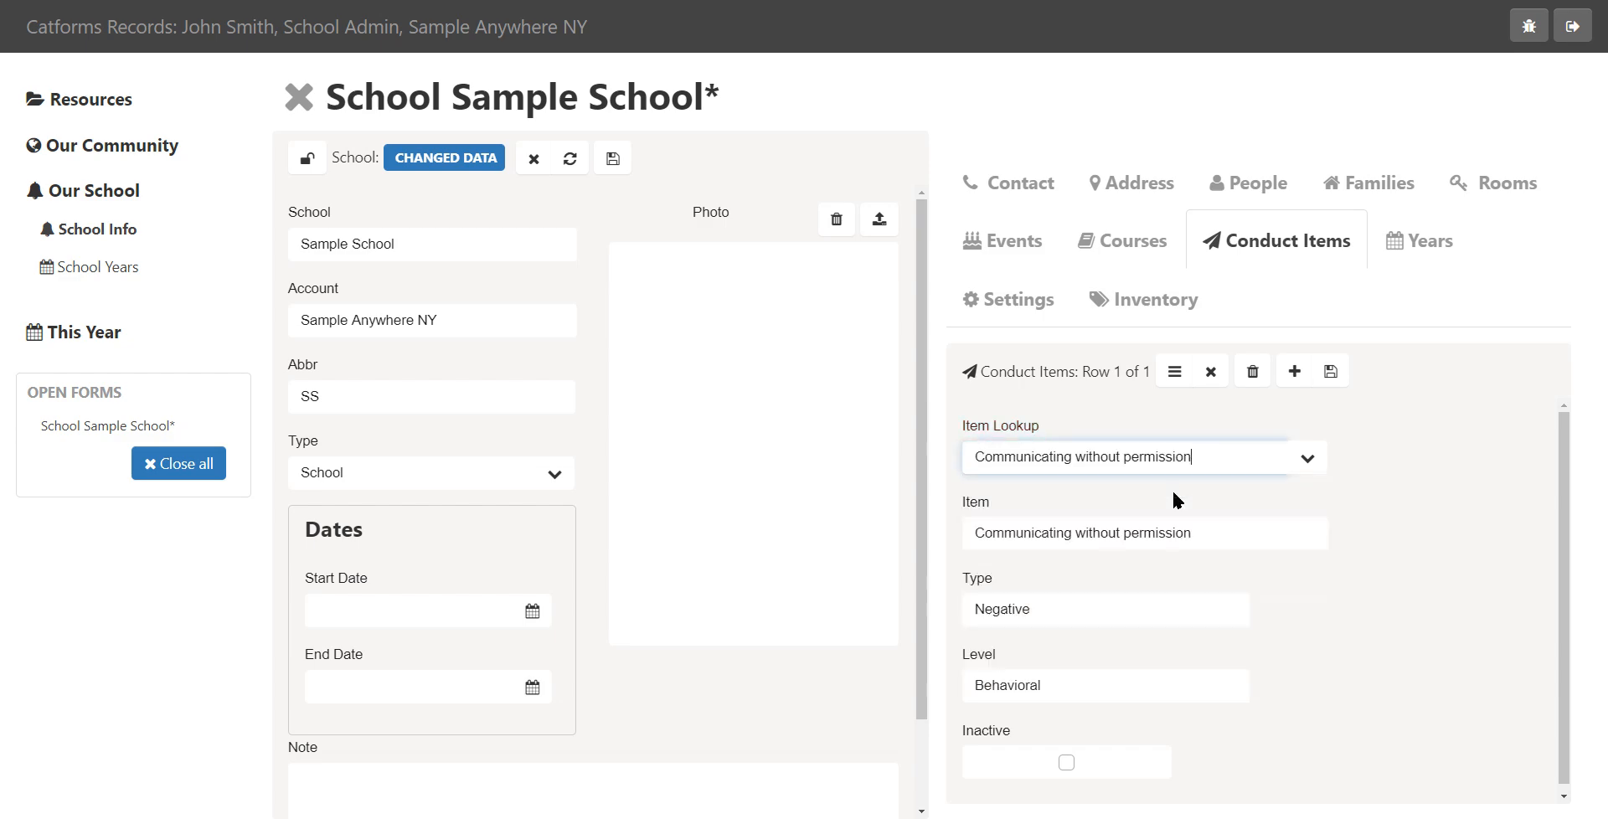
# Add another conduct item, choosing Note passing from the item lookup
pyautogui.click(1294, 373)
pyautogui.click(1310, 457)
pyautogui.scroll(1, 1209, 488)
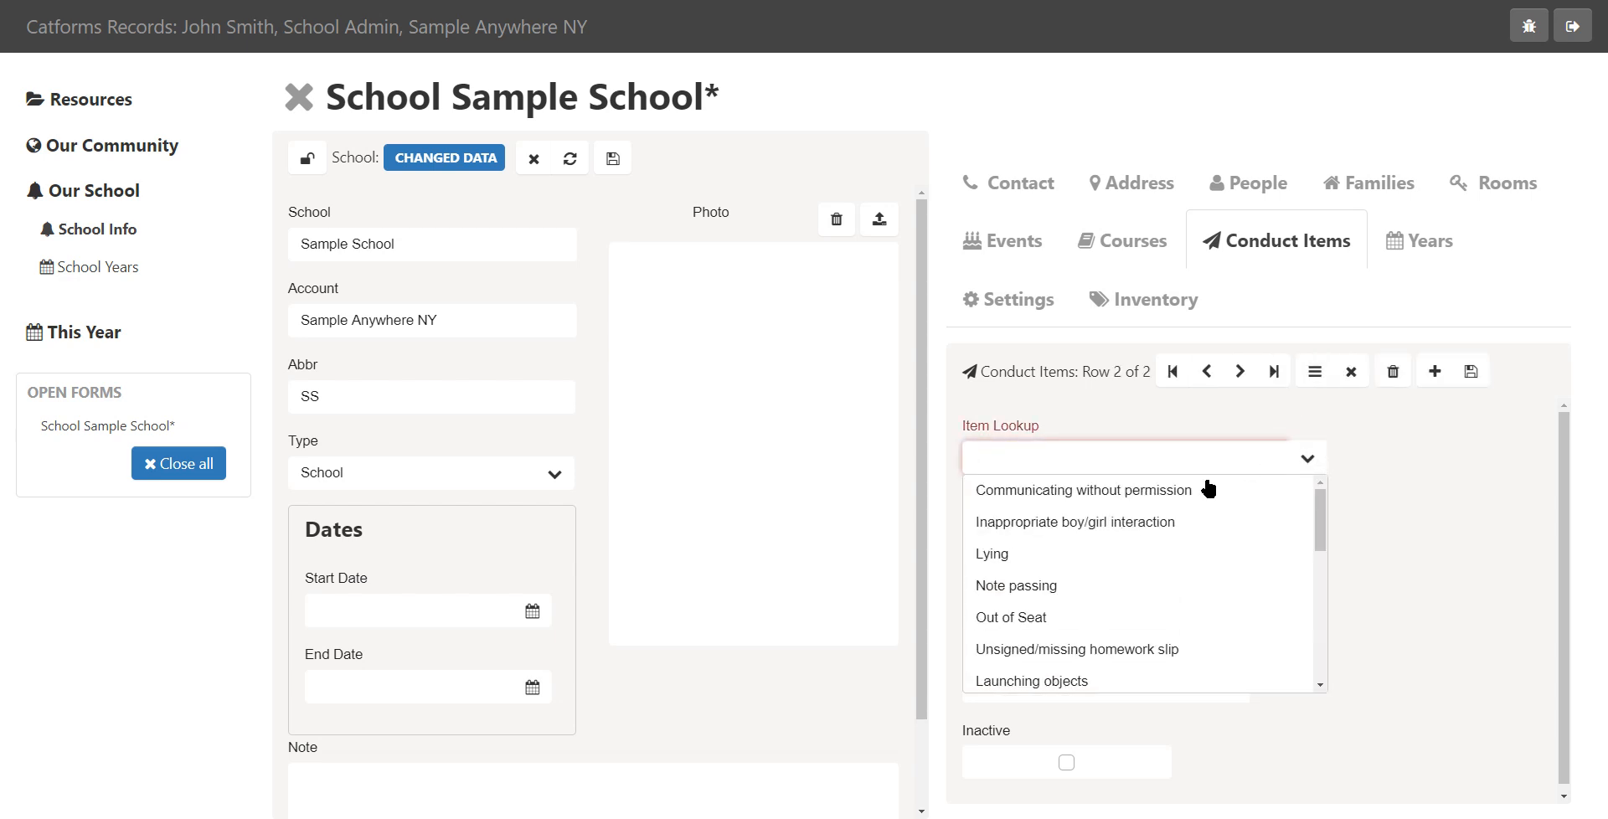
pyautogui.click(1030, 586)
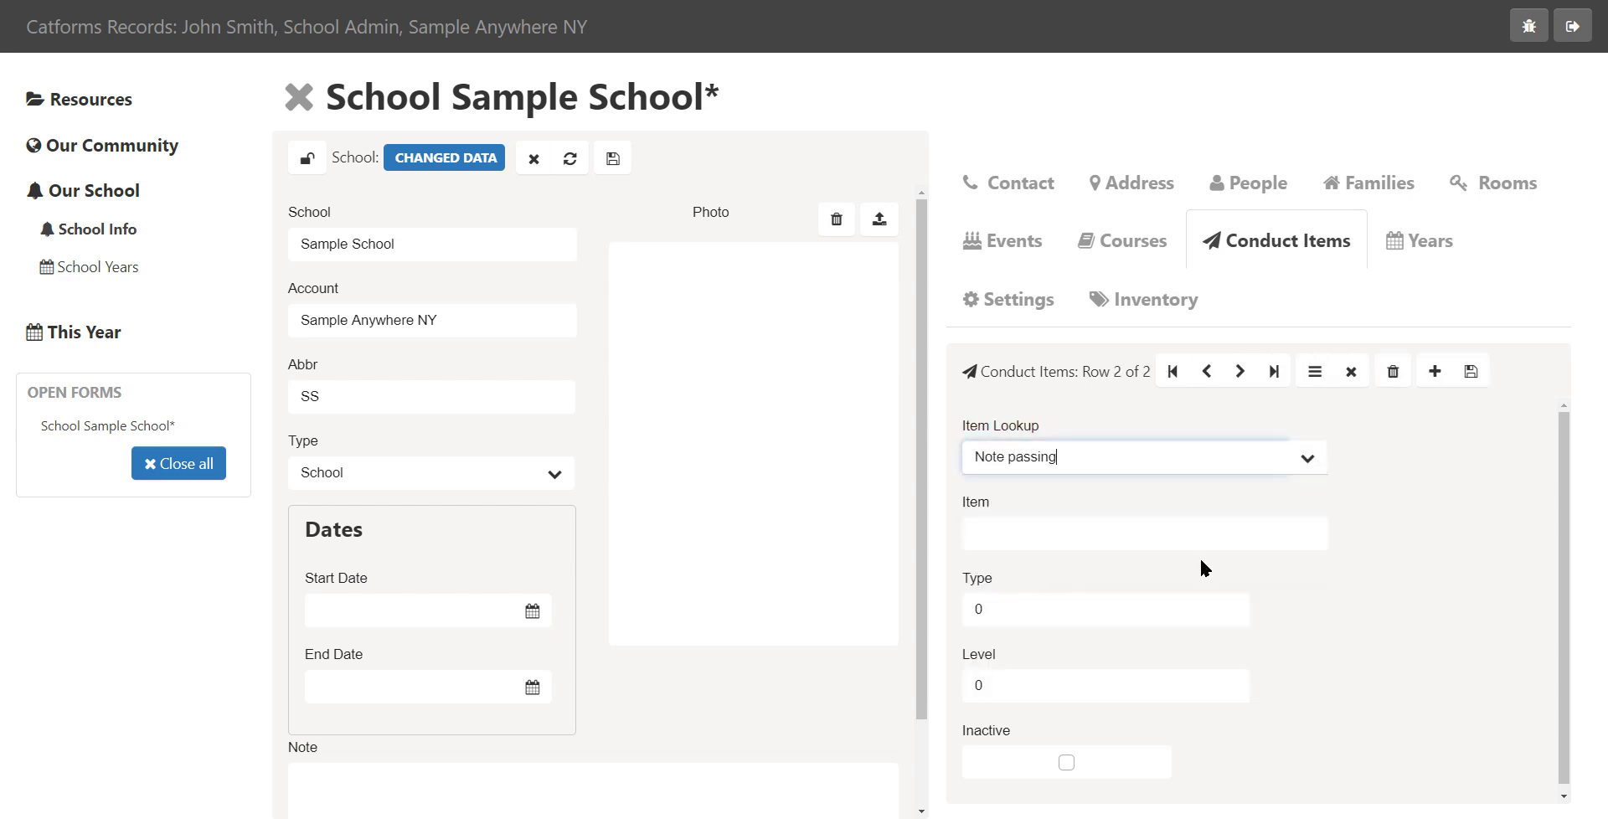
# Add the conduct item Launching objects and save the conduct items, showing them as a list
pyautogui.click(1434, 372)
pyautogui.click(1302, 462)
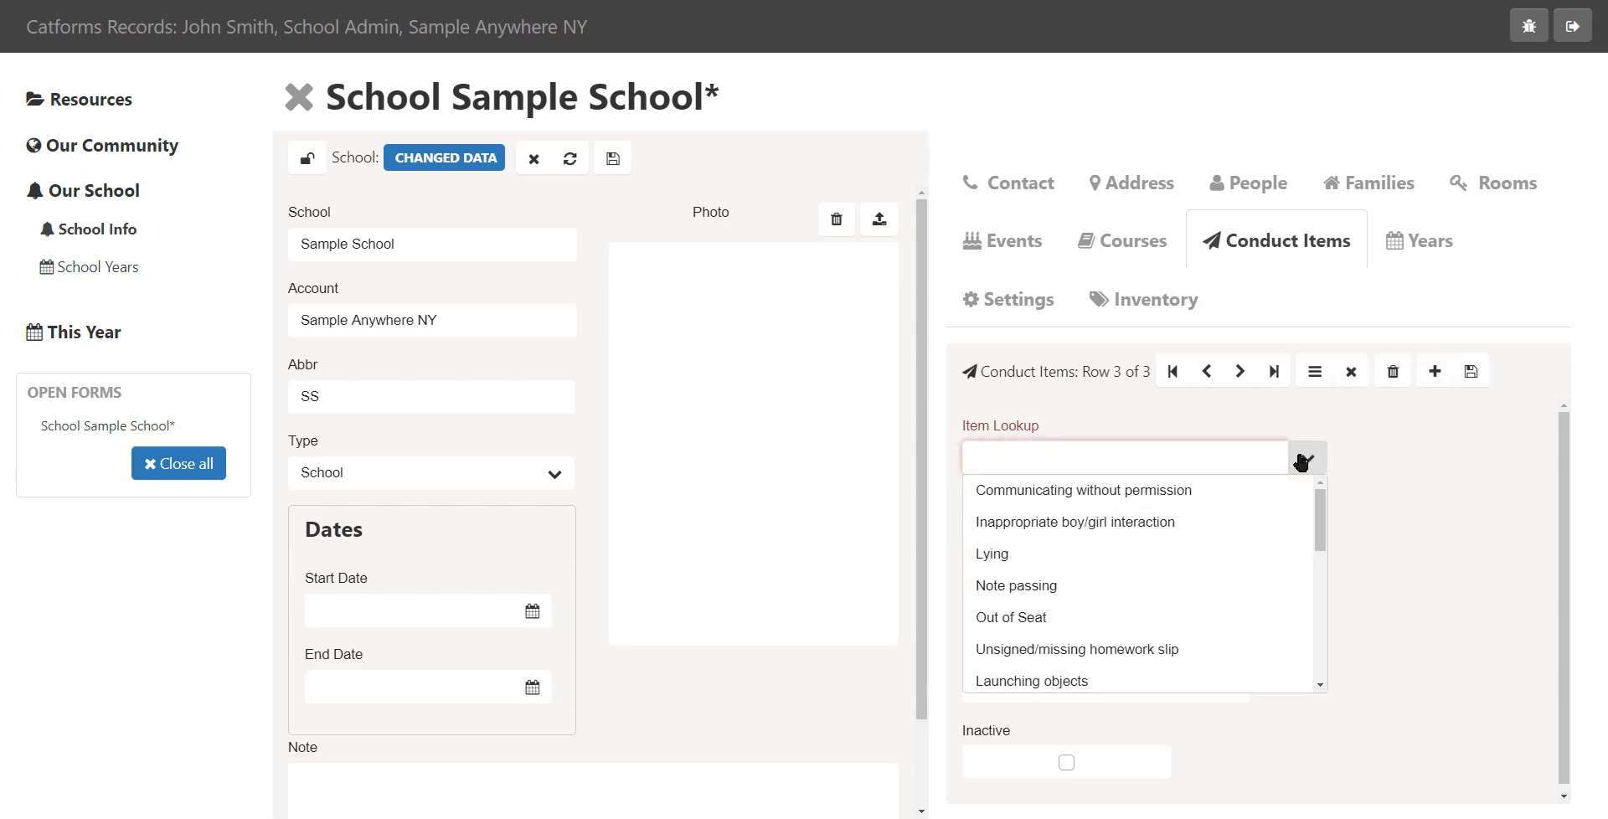
pyautogui.click(1054, 678)
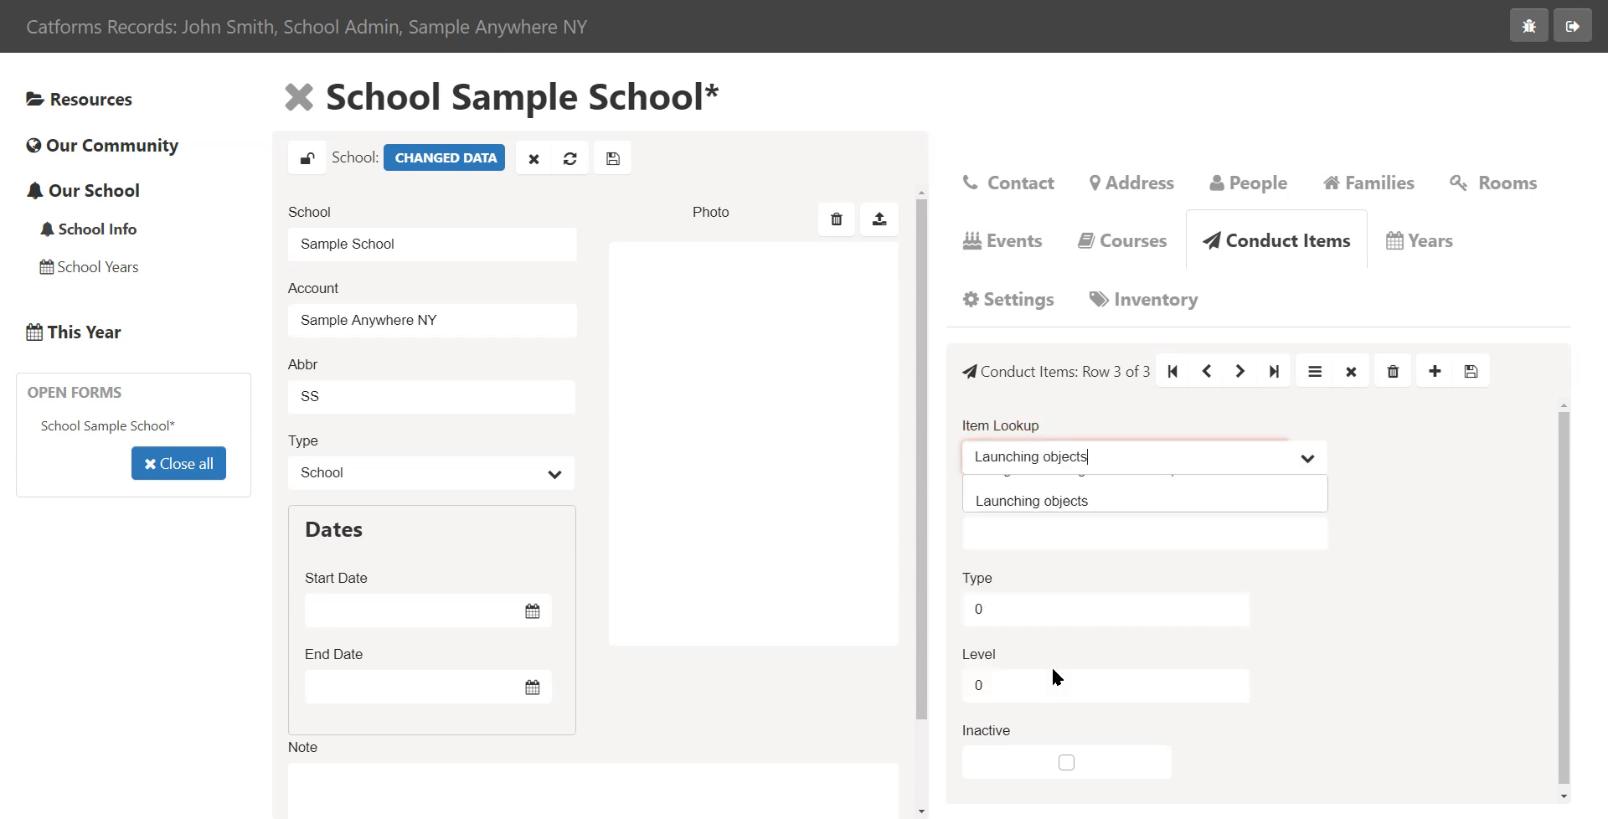
pyautogui.click(1470, 372)
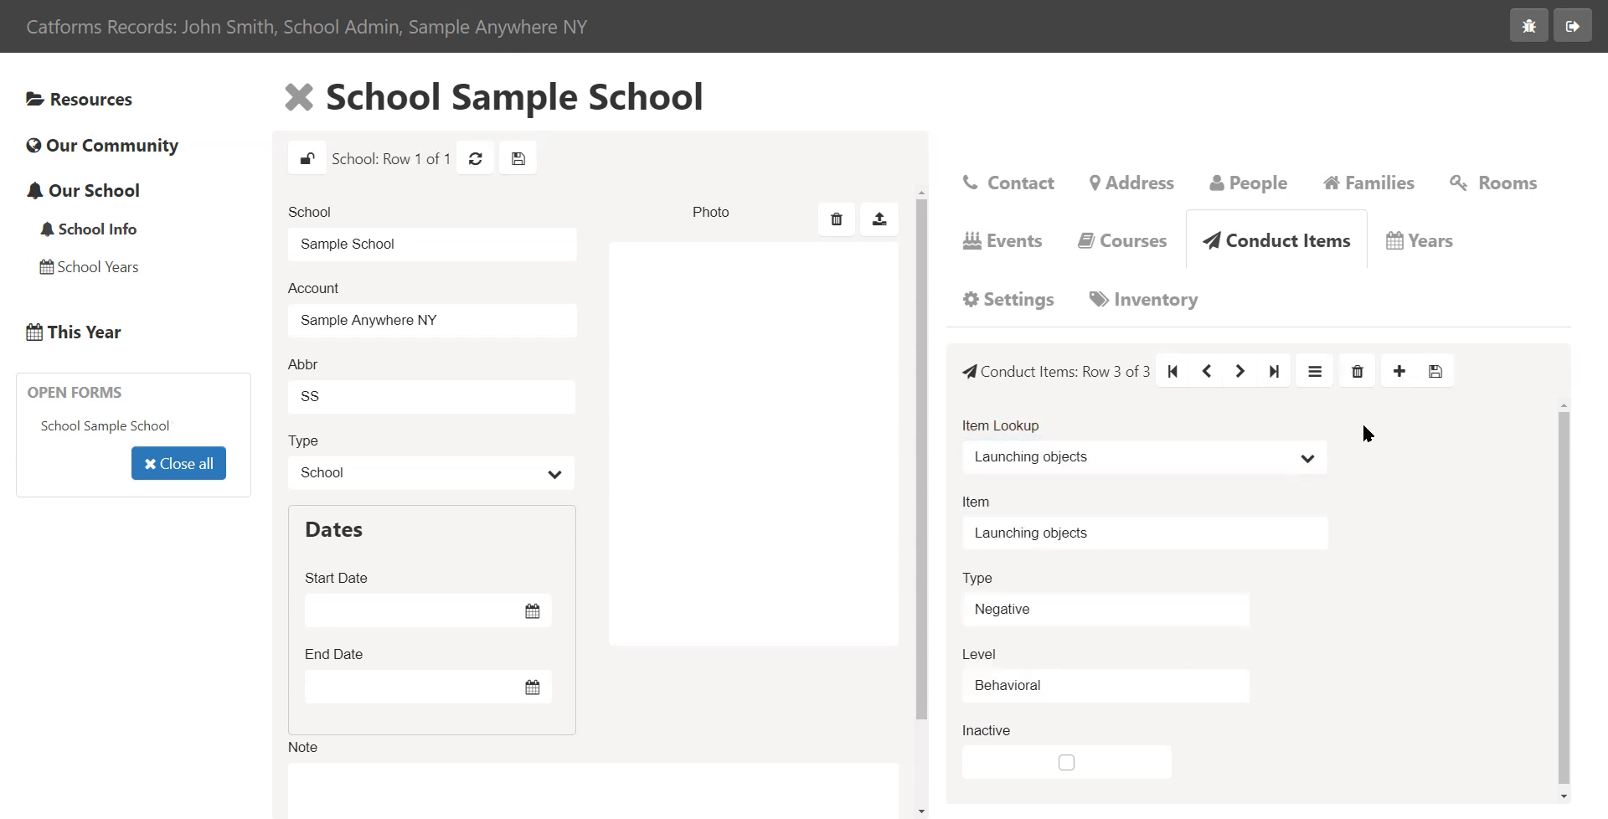
pyautogui.click(1316, 373)
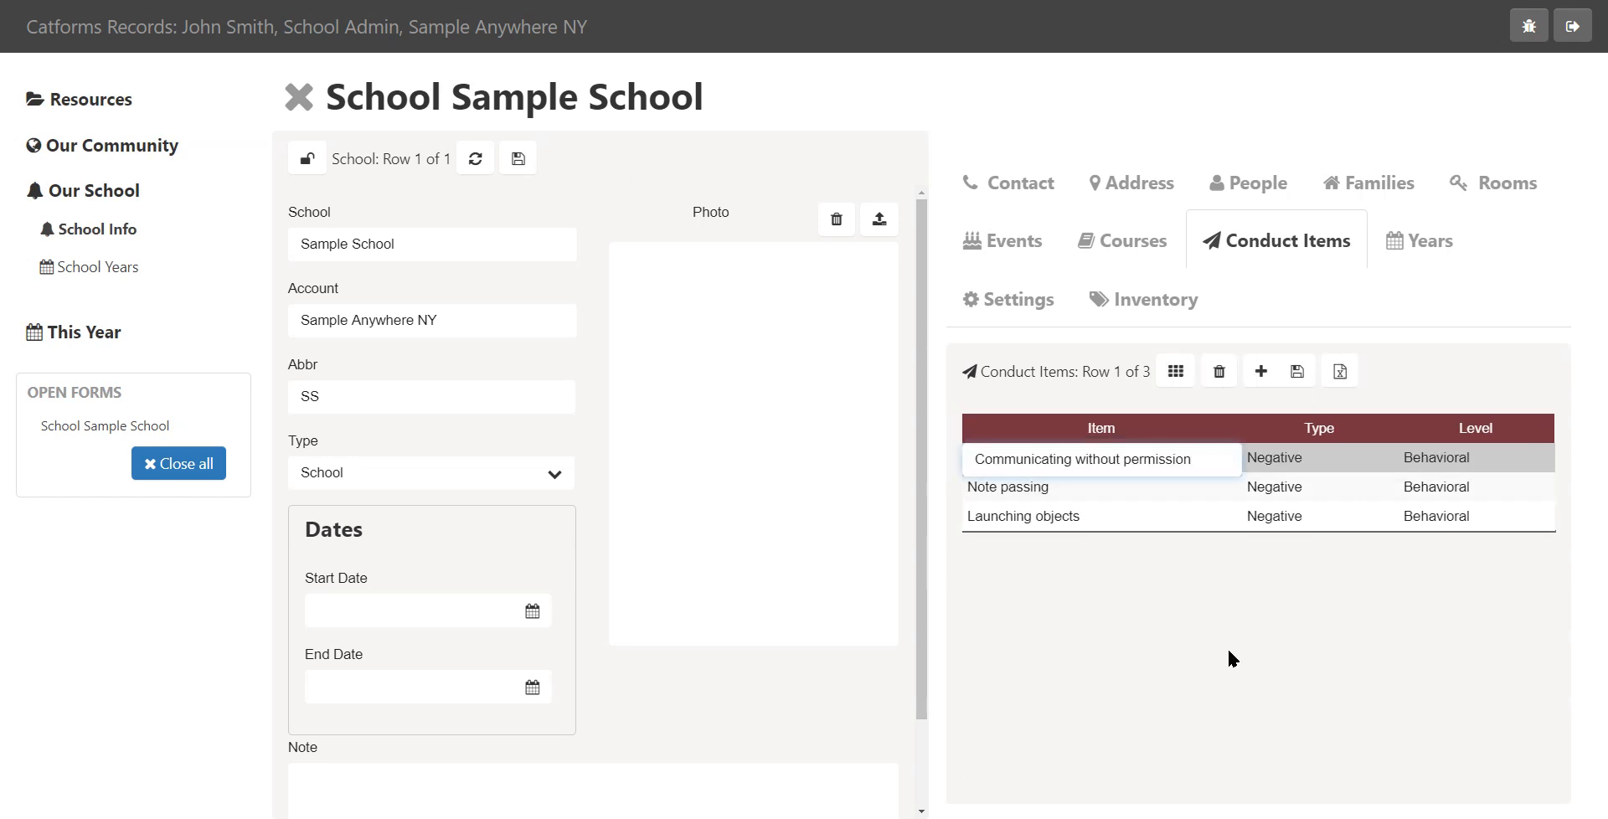
pyautogui.click(1233, 650)
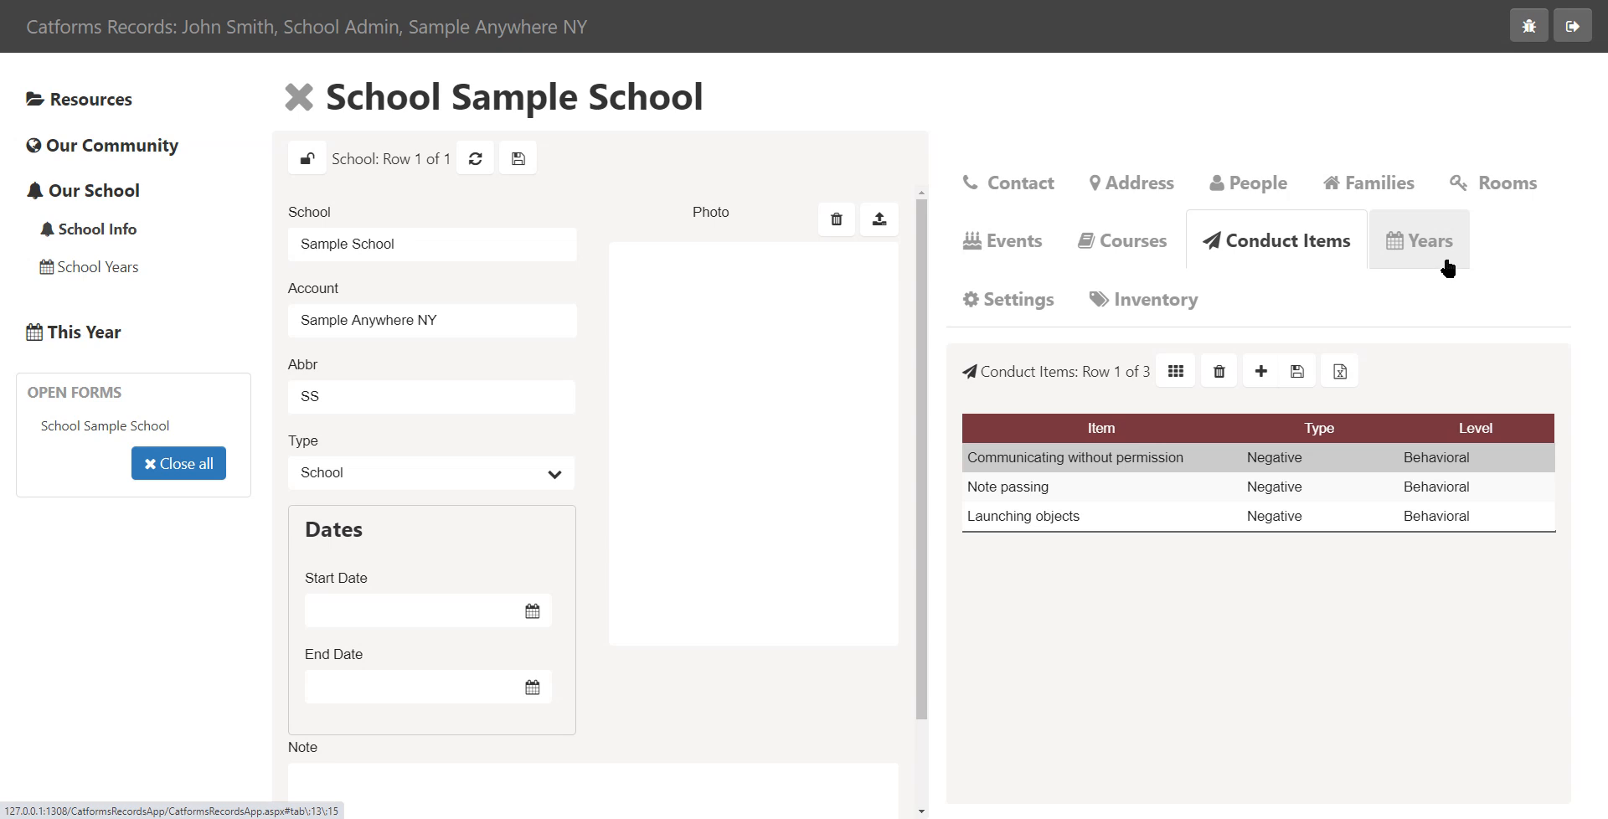
# Set the default score computation to Unit Test Scores and the default reporting periods to 4 Quarters
pyautogui.click(1018, 302)
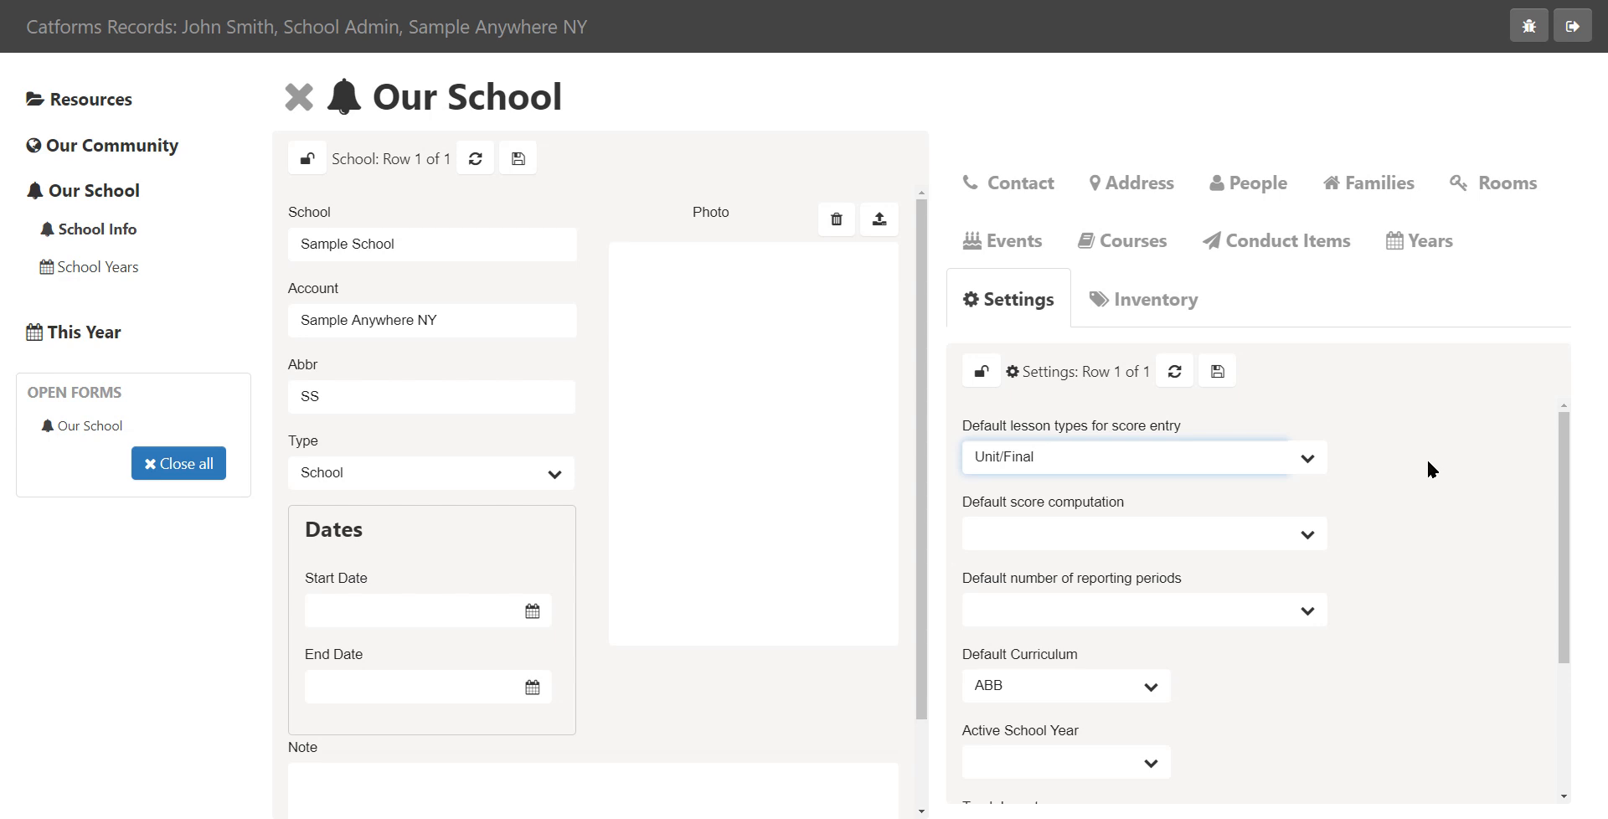
pyautogui.click(1307, 533)
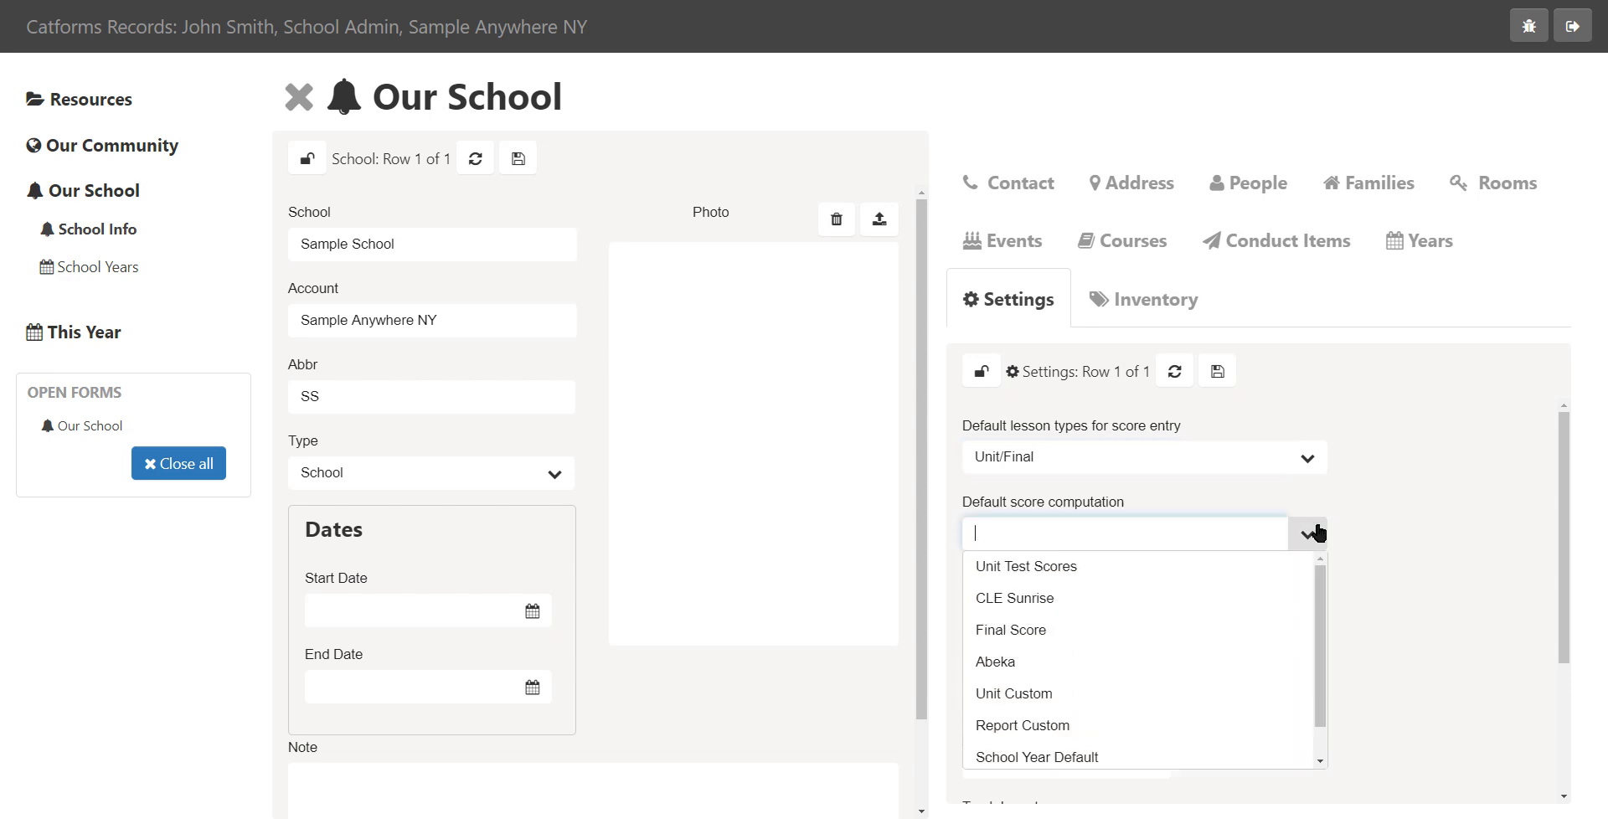
pyautogui.click(1106, 576)
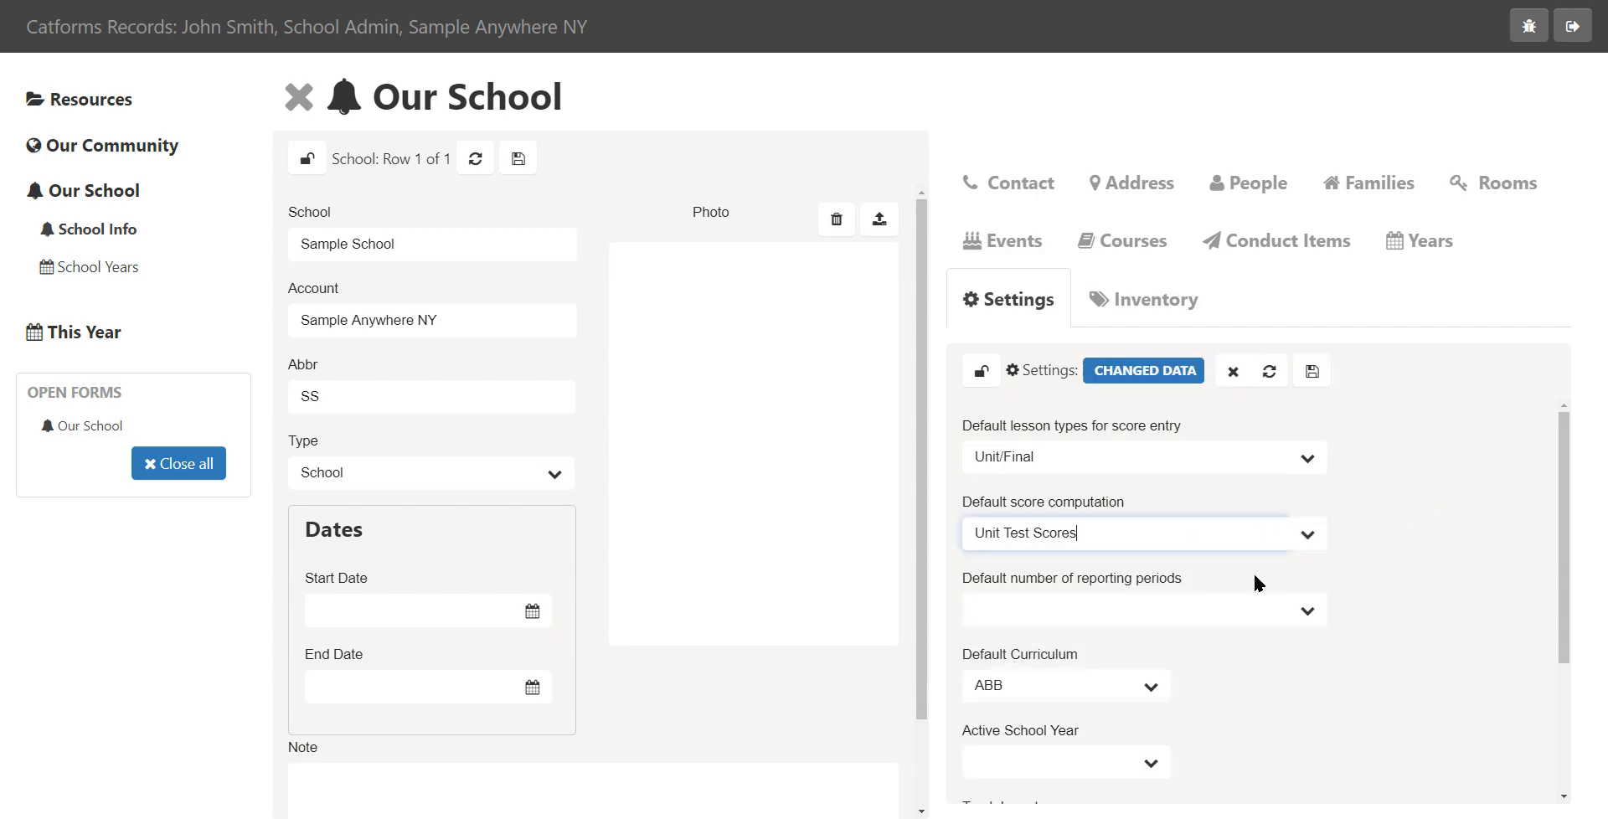
pyautogui.click(1313, 609)
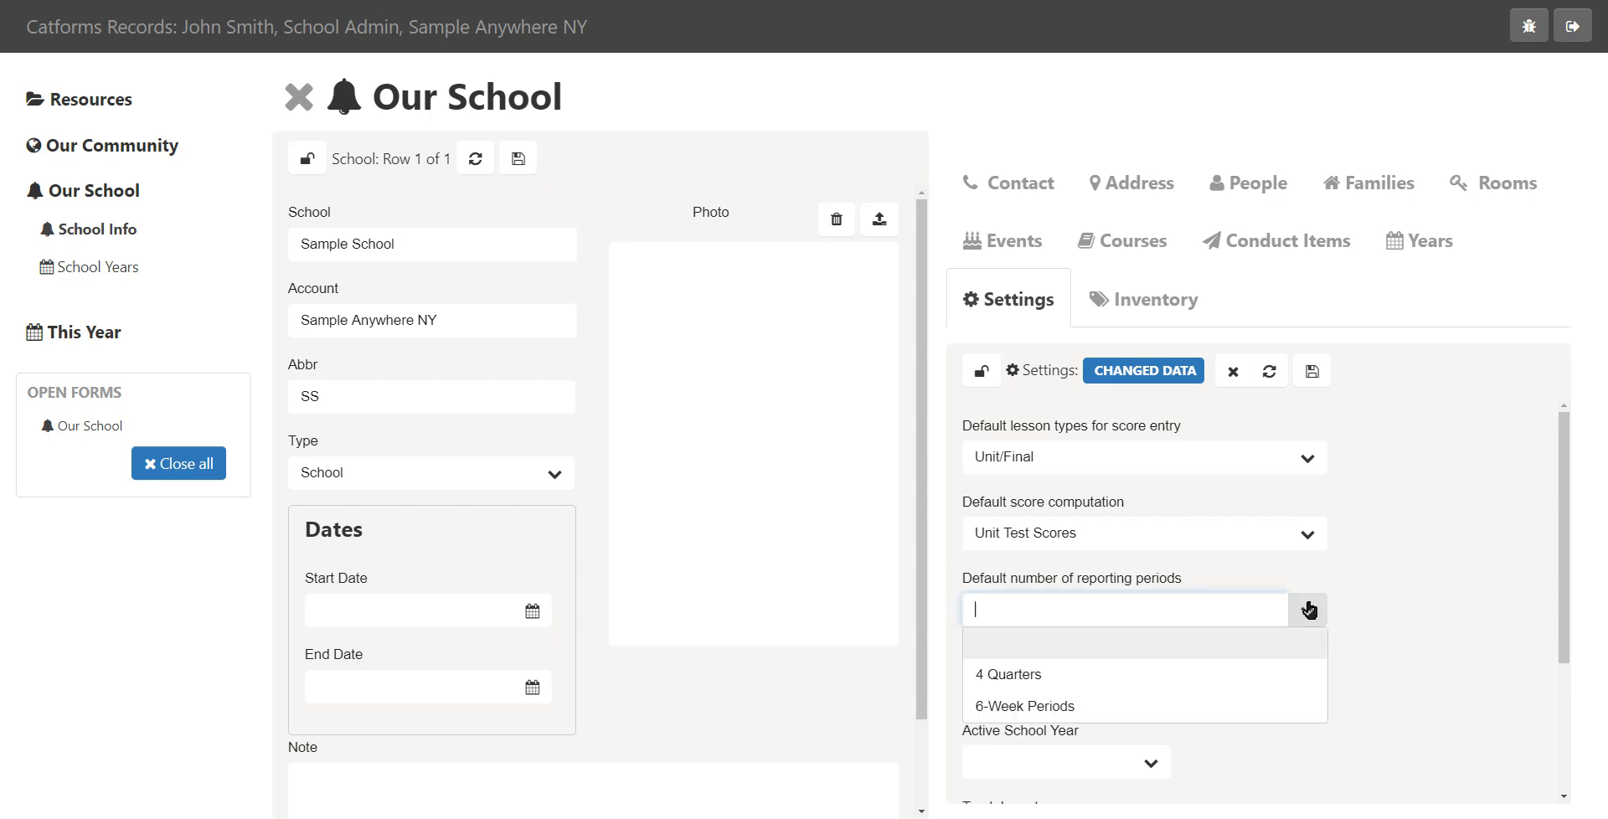
pyautogui.click(1037, 676)
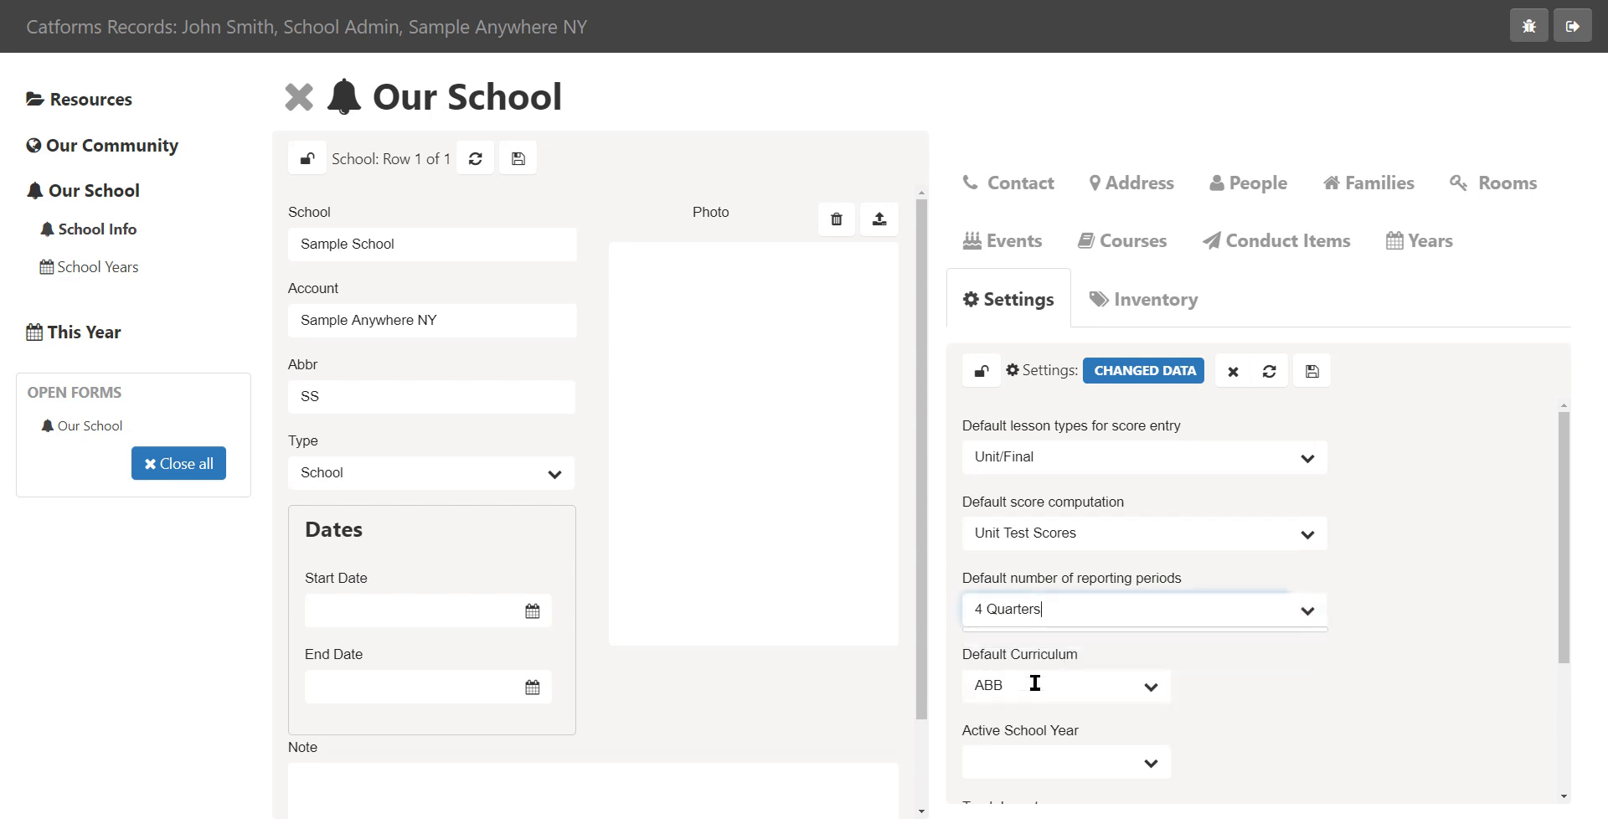
# Set the default curriculum to CLE and open the Subscription section of the settings
pyautogui.scroll(-1, 1391, 586)
pyautogui.scroll(-1, 1399, 582)
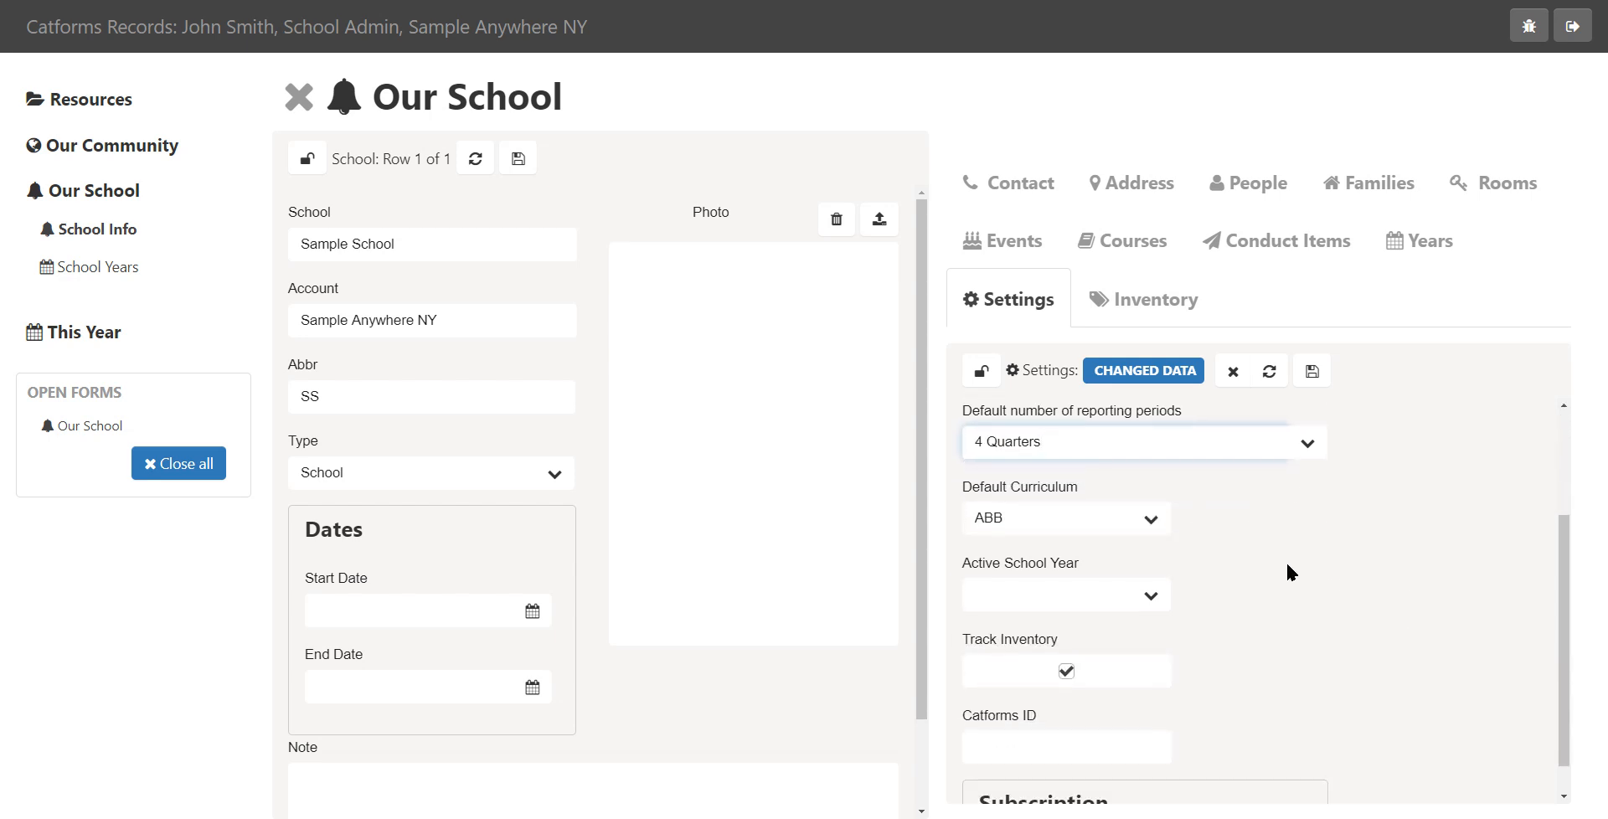
pyautogui.click(1161, 521)
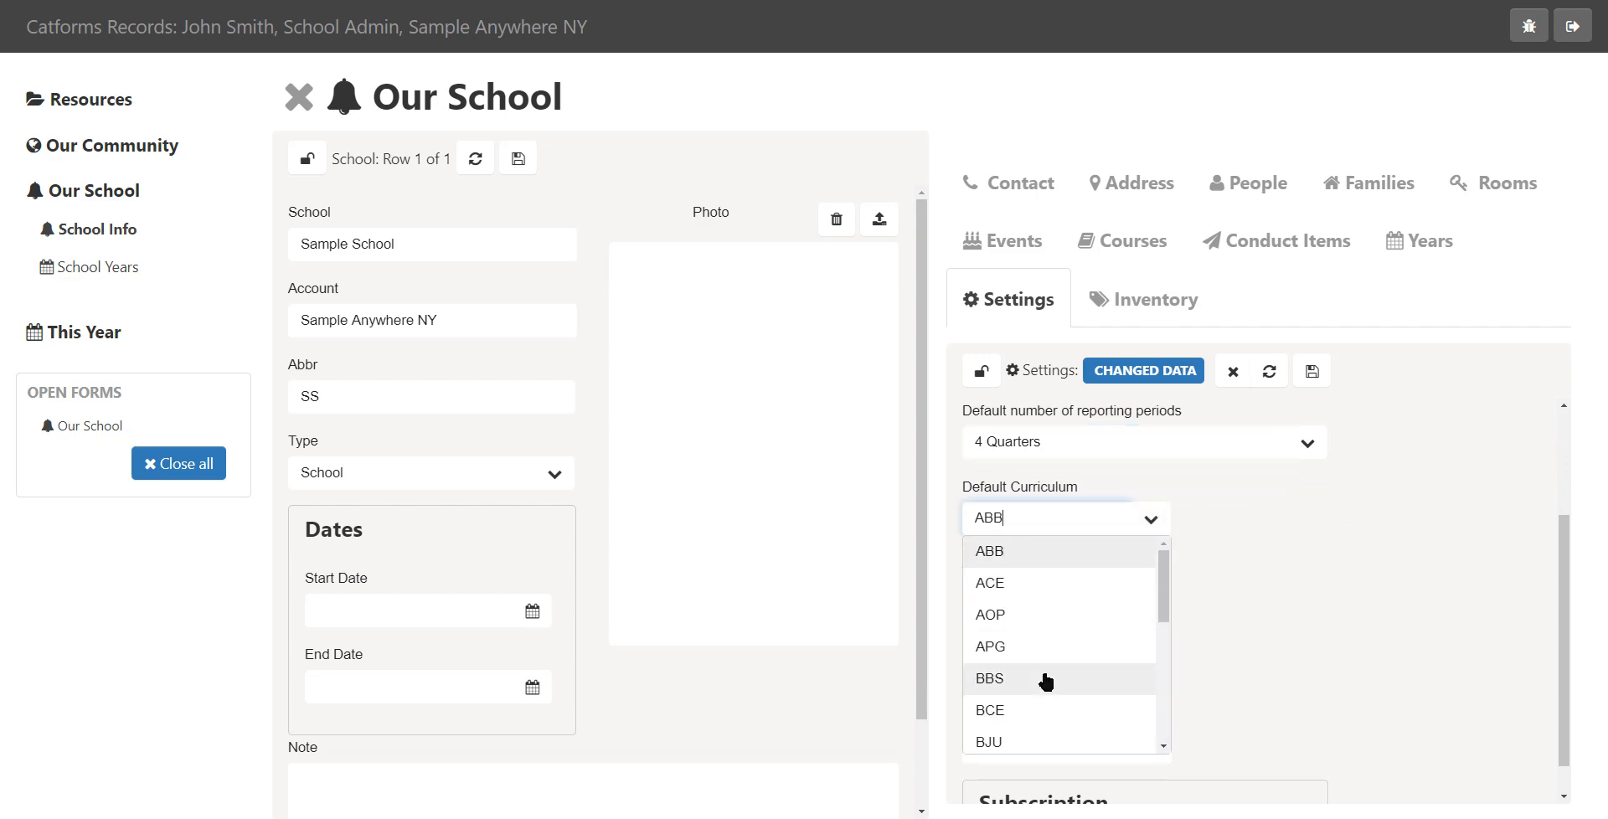
pyautogui.scroll(-2, 1059, 670)
pyautogui.click(1043, 609)
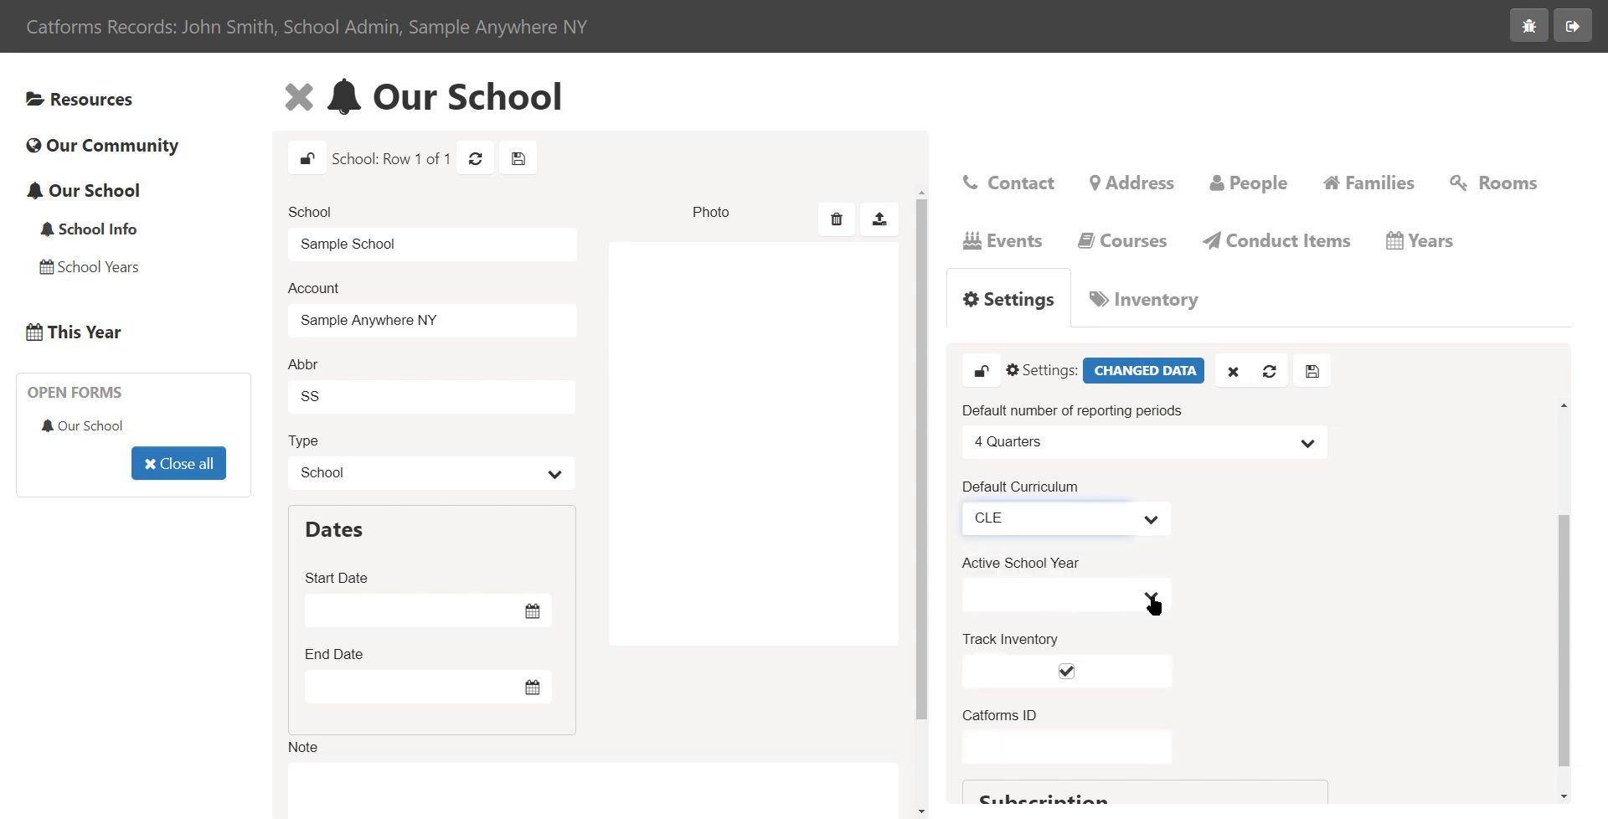
pyautogui.click(1152, 596)
pyautogui.click(1267, 580)
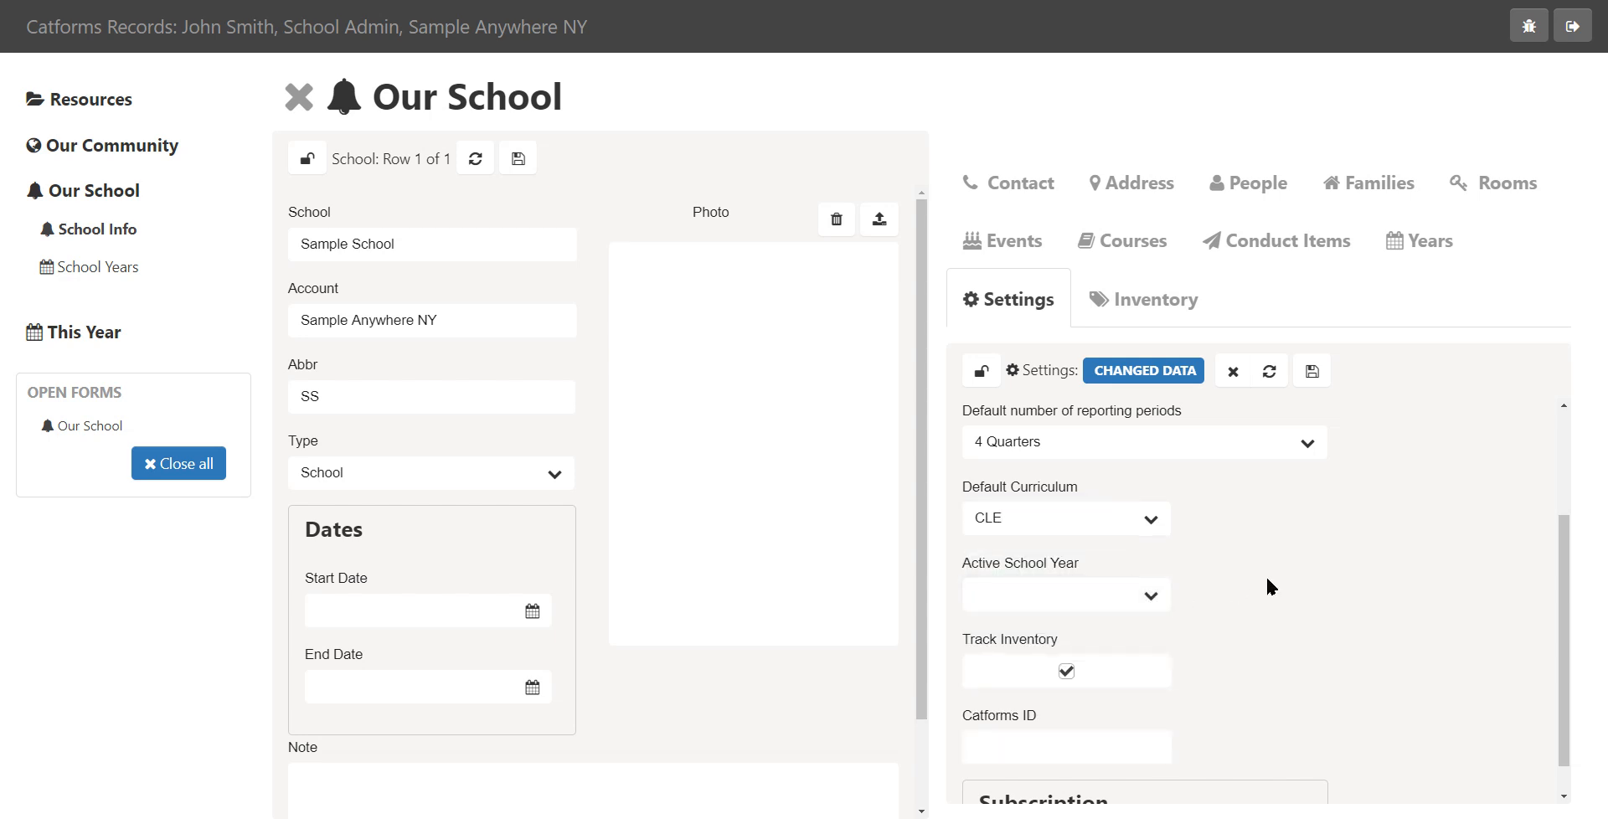
pyautogui.scroll(-1, 1307, 579)
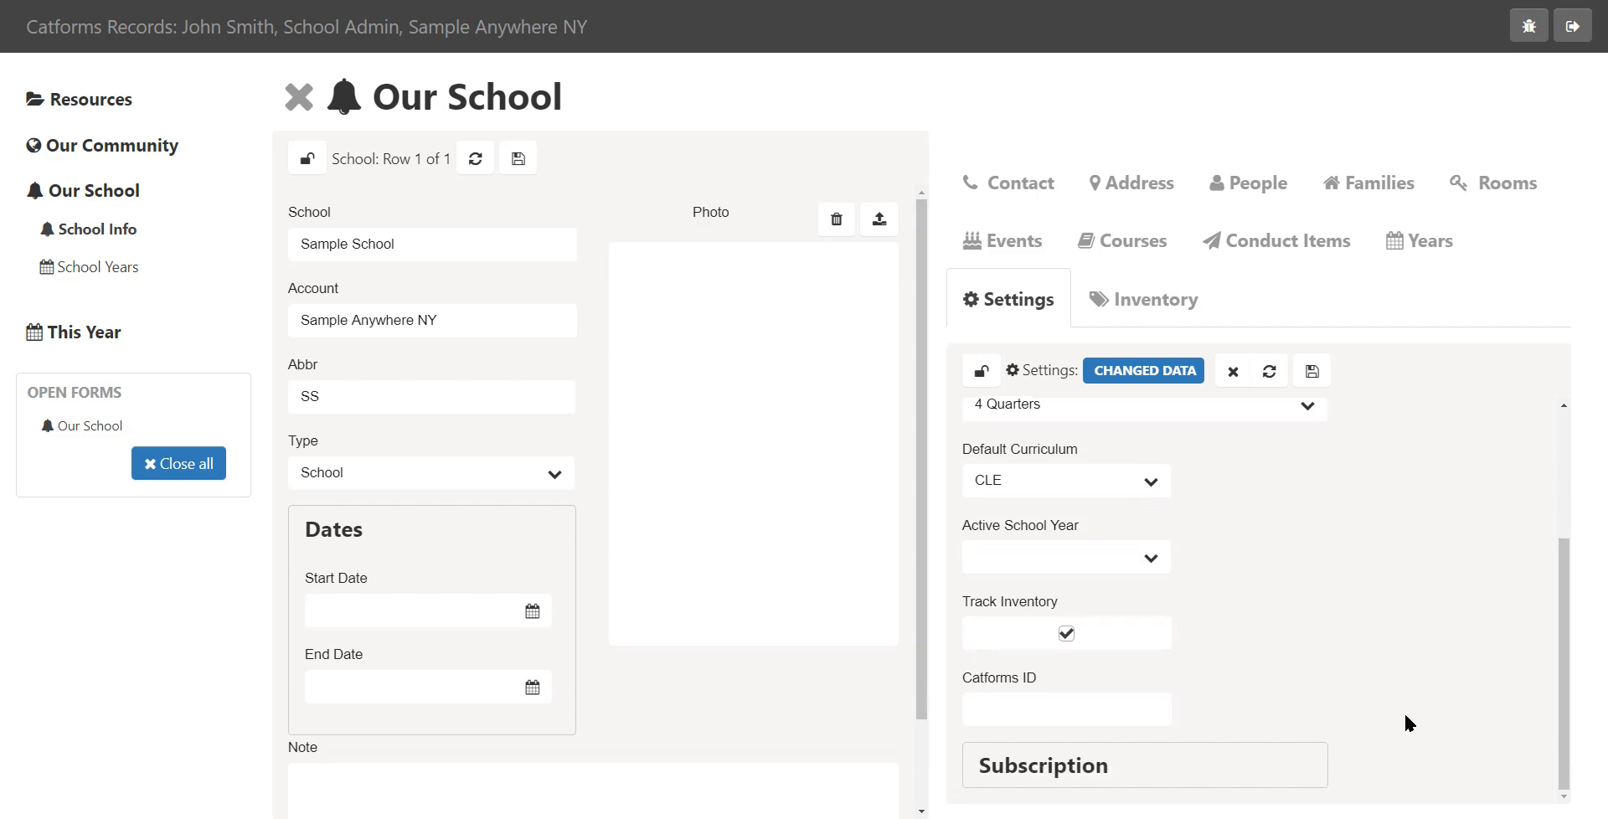
pyautogui.click(1075, 781)
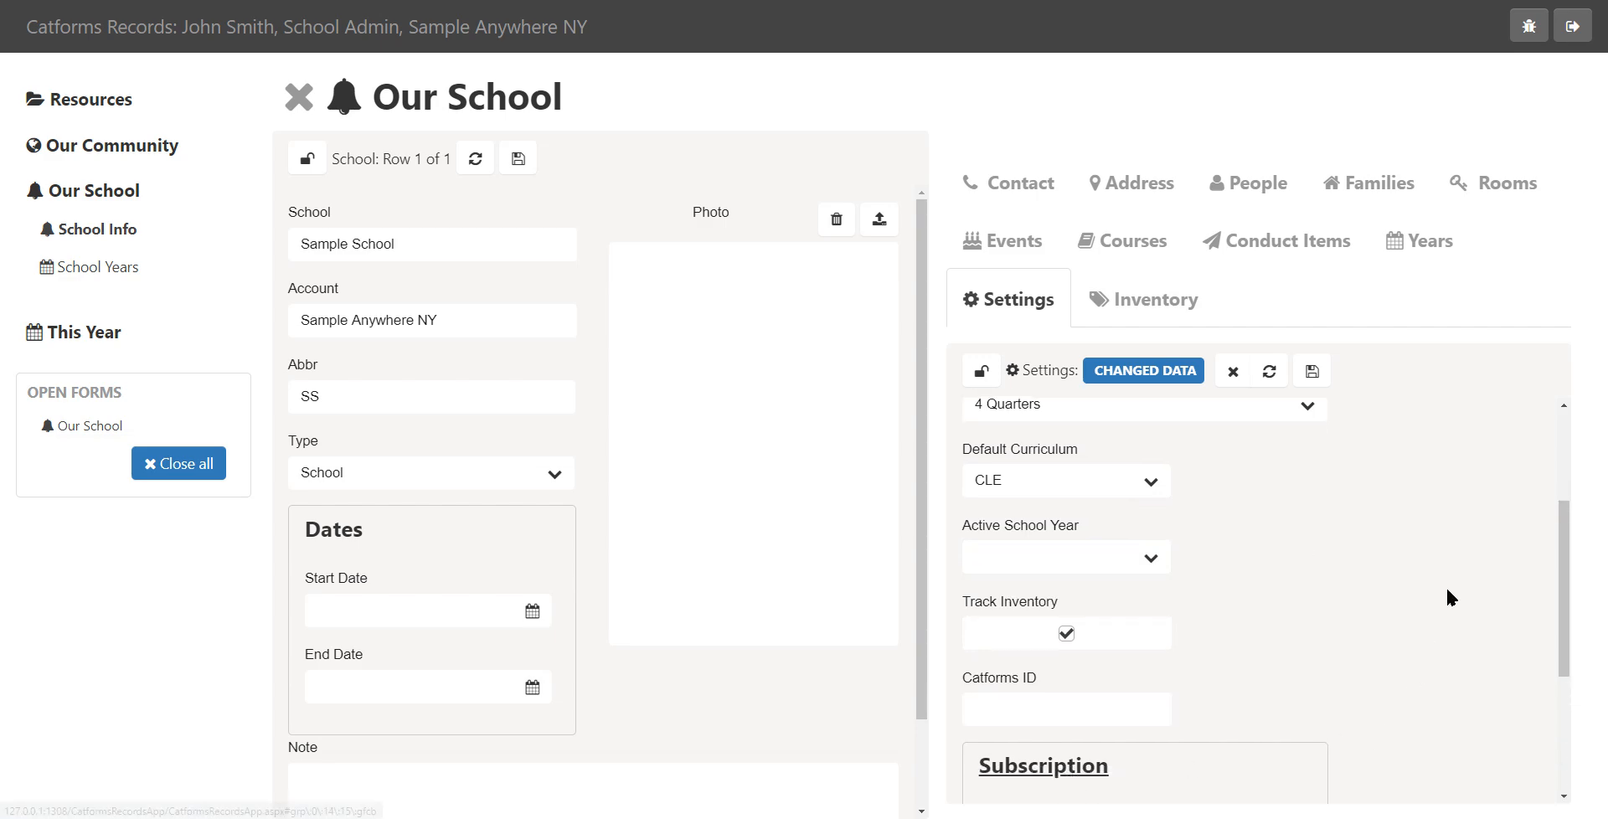
# Collapse the Subscription section of the settings and save the settings
pyautogui.scroll(-3, 1446, 585)
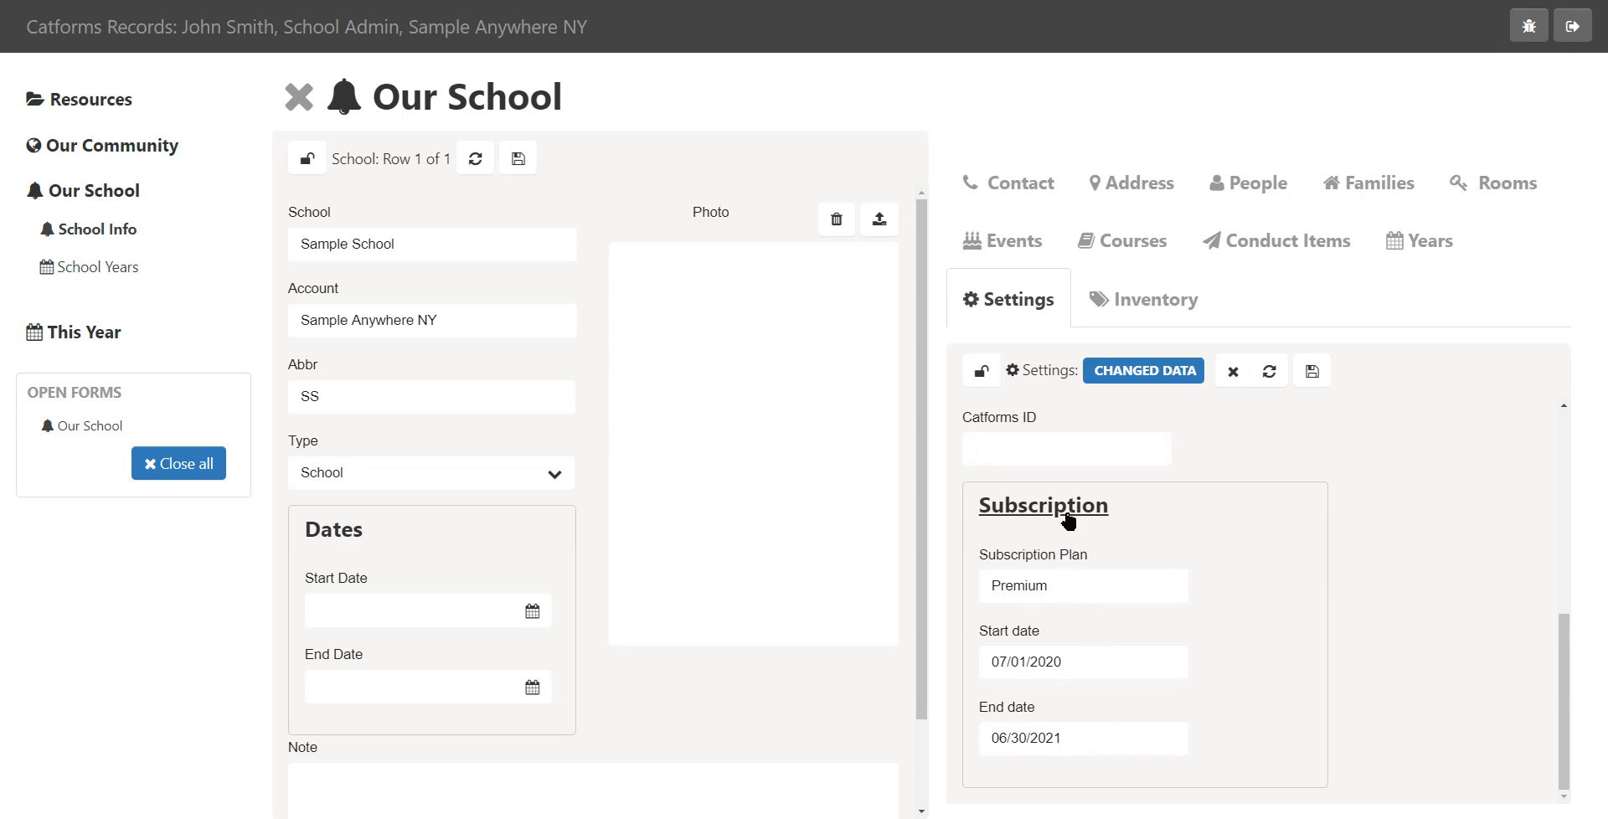
pyautogui.click(1067, 506)
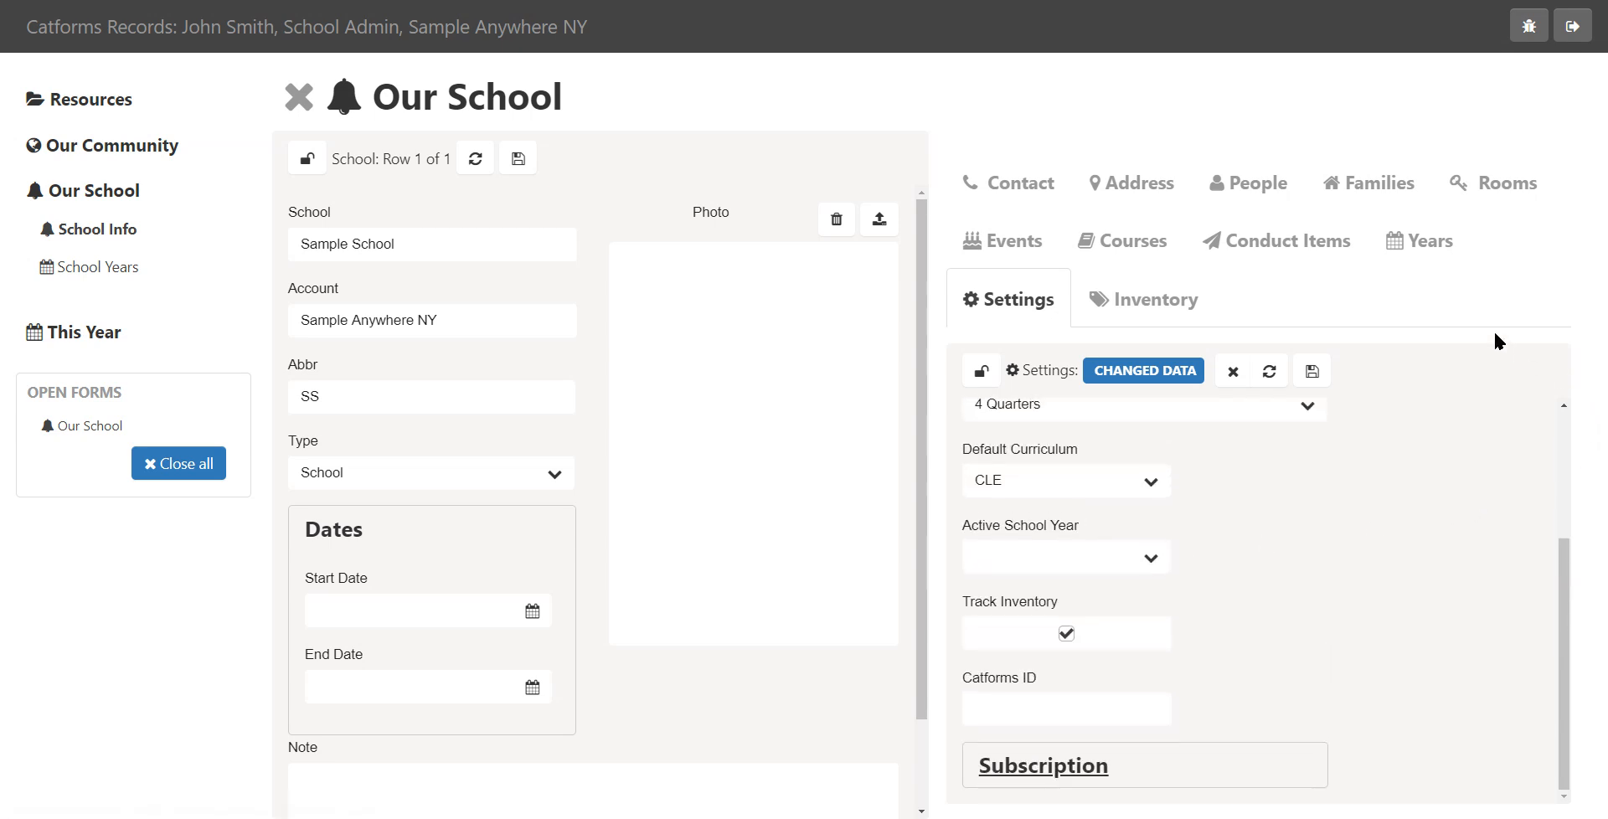
pyautogui.click(1313, 371)
# Open the school's Inventory list and scroll through its curriculum materials, comparing briefly with the Courses list
pyautogui.click(1168, 310)
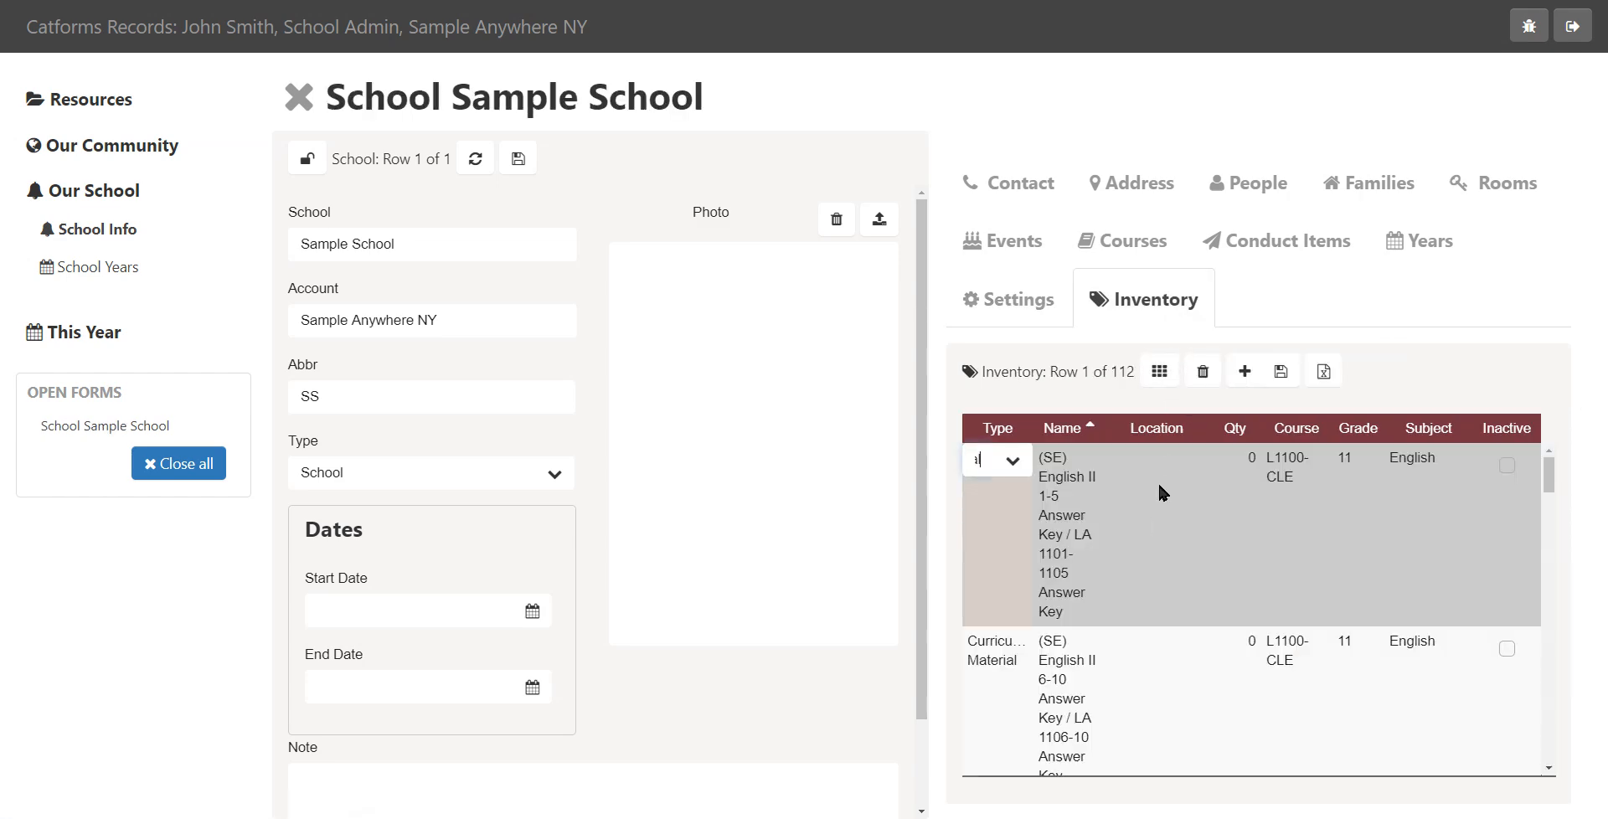
pyautogui.scroll(-5, 1154, 498)
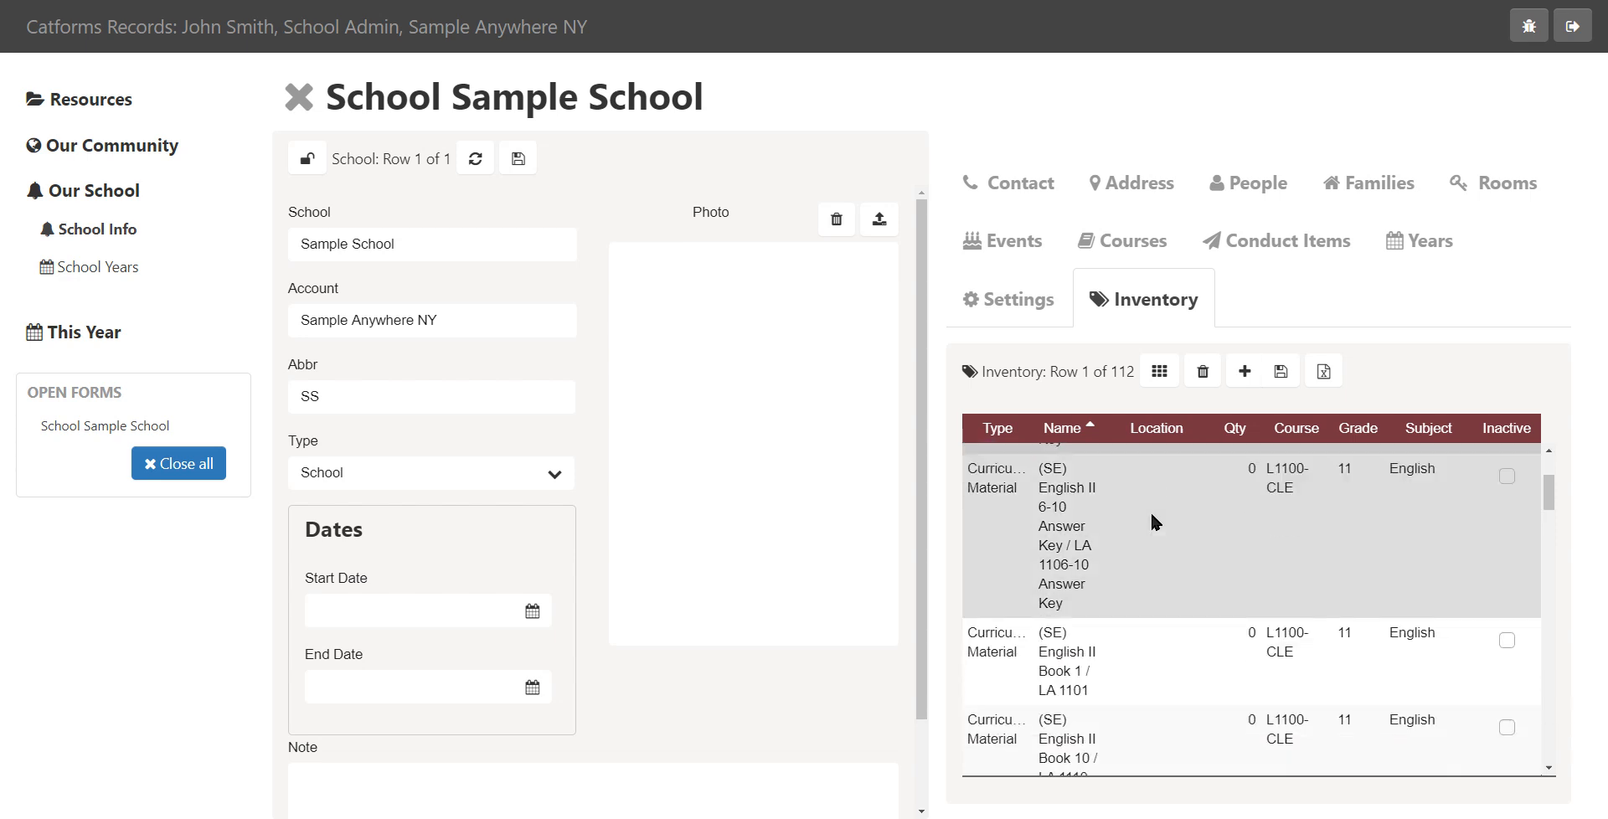
pyautogui.scroll(-5, 1151, 513)
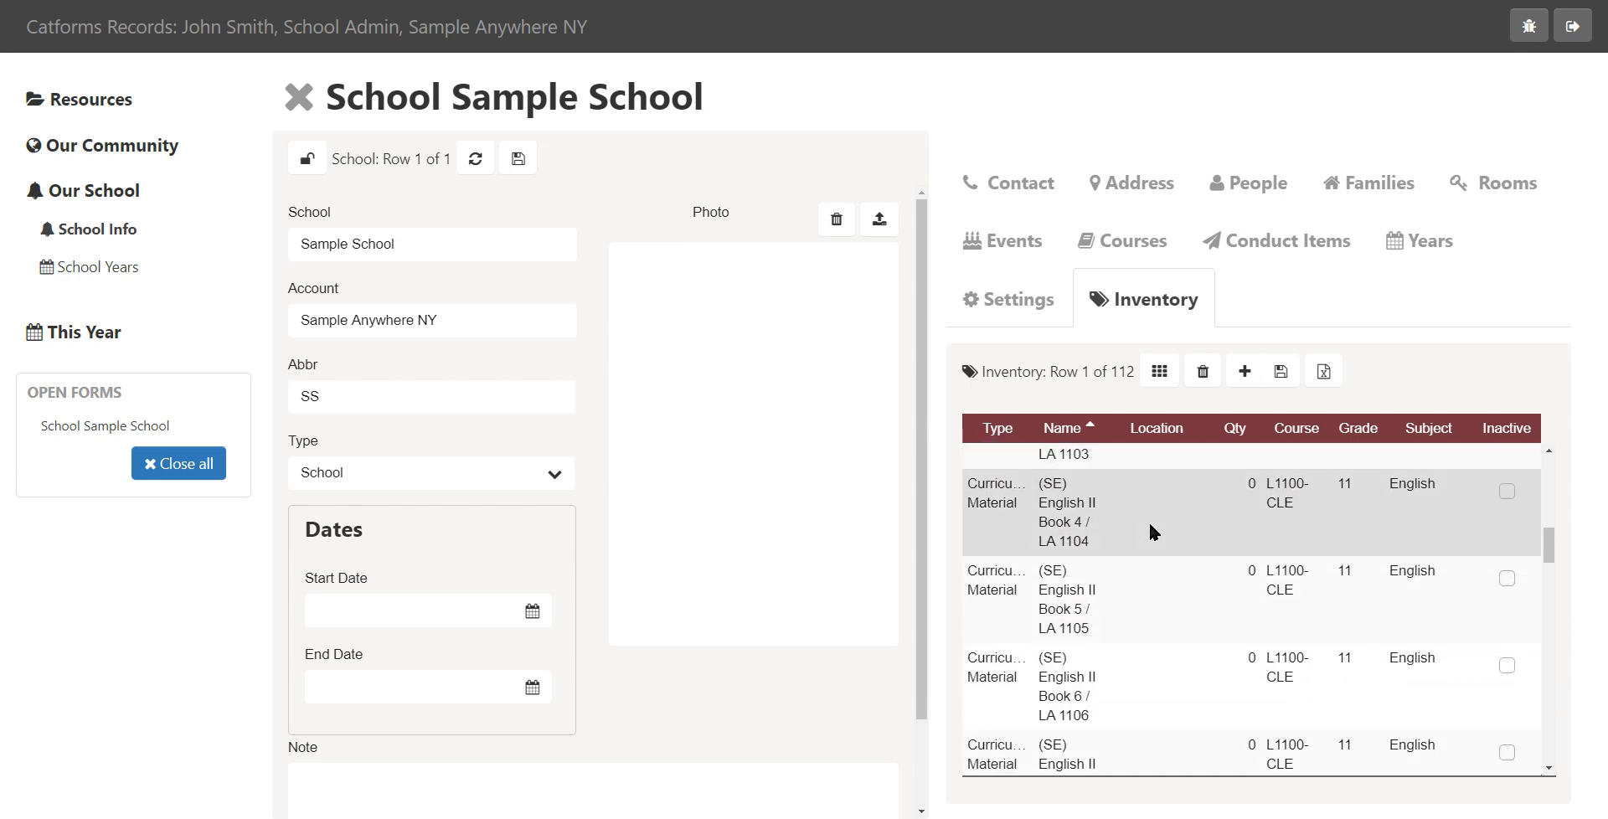
pyautogui.scroll(-5, 1148, 535)
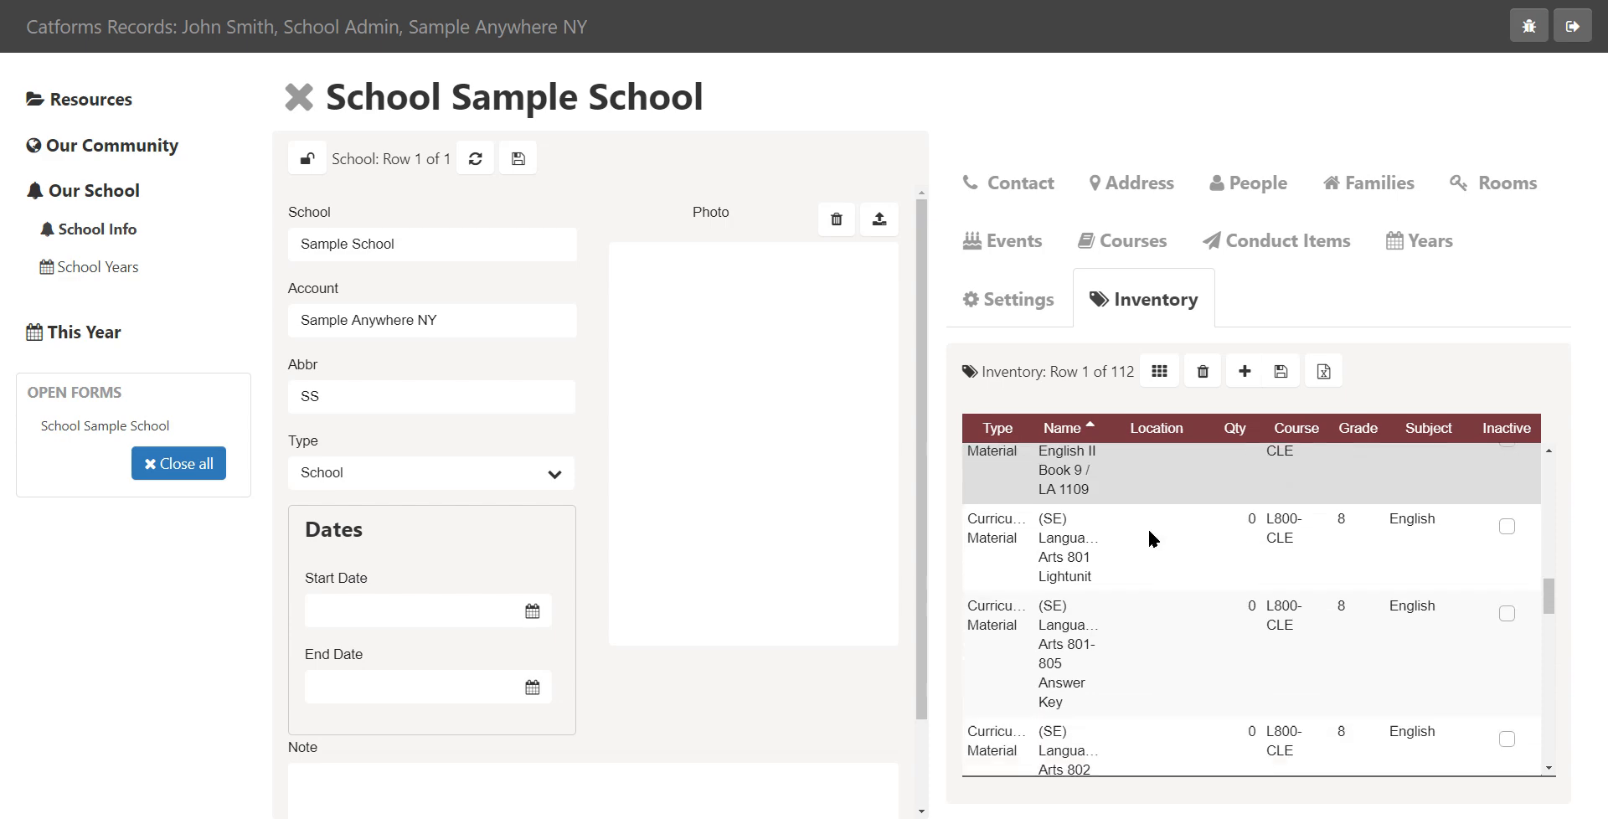
pyautogui.scroll(15, 1174, 539)
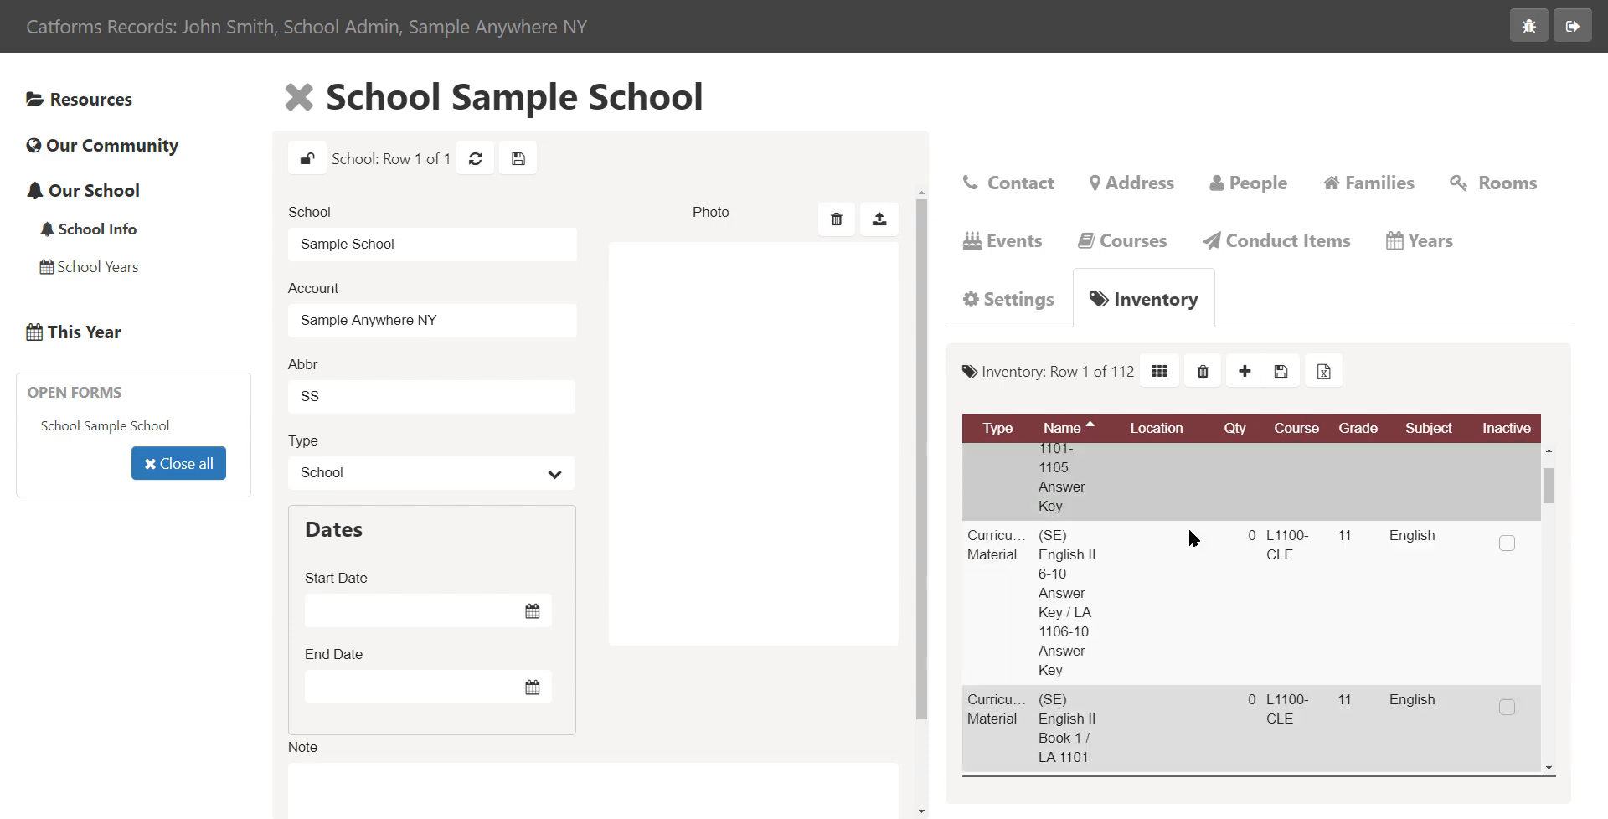
pyautogui.scroll(-3, 1254, 600)
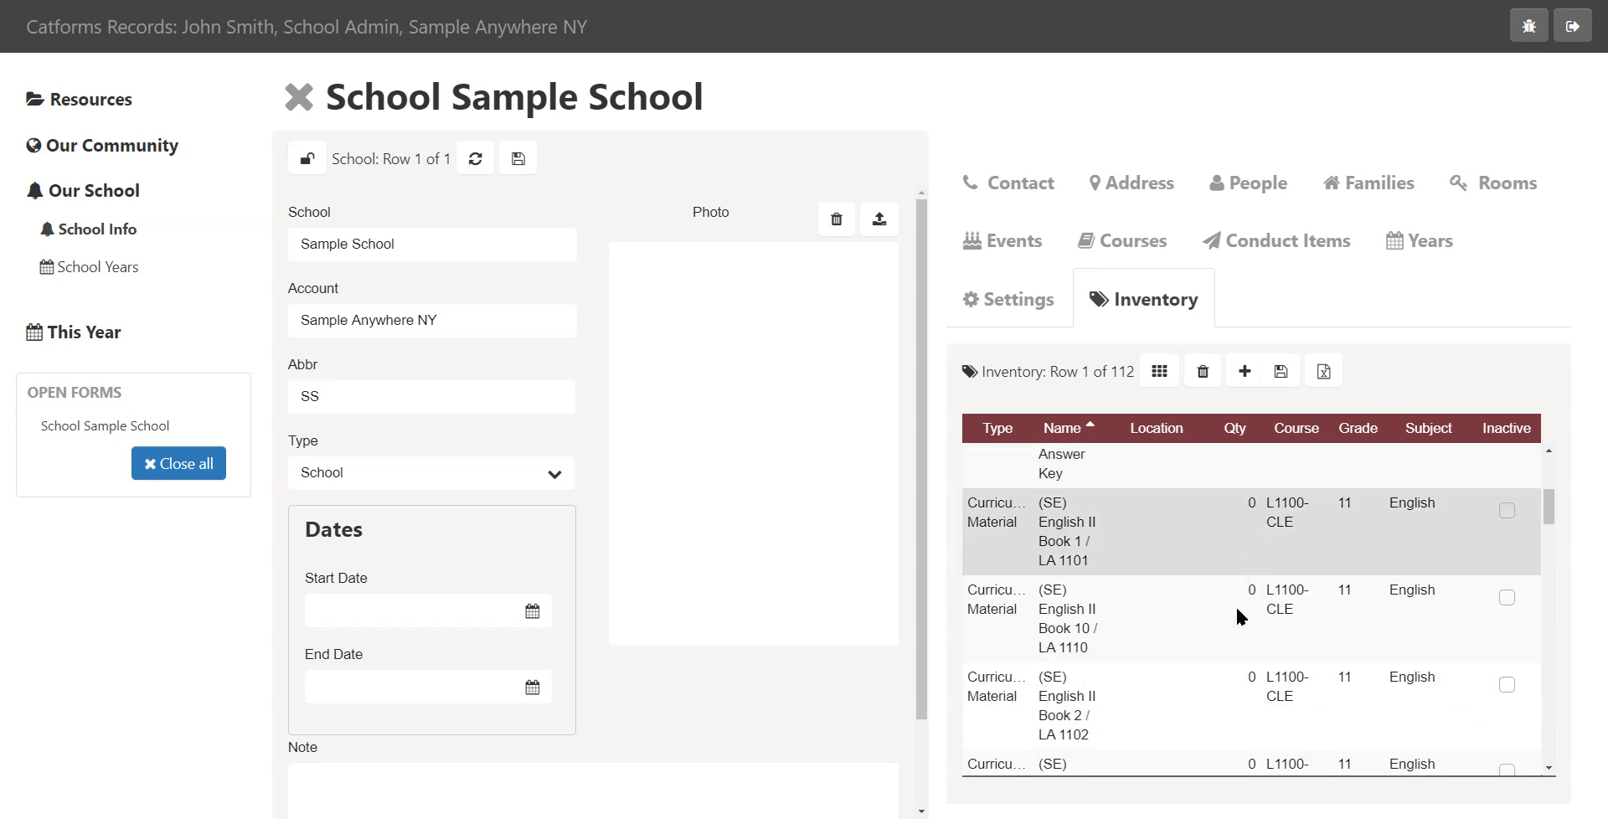
pyautogui.scroll(2, 1182, 553)
pyautogui.scroll(-3, 1180, 586)
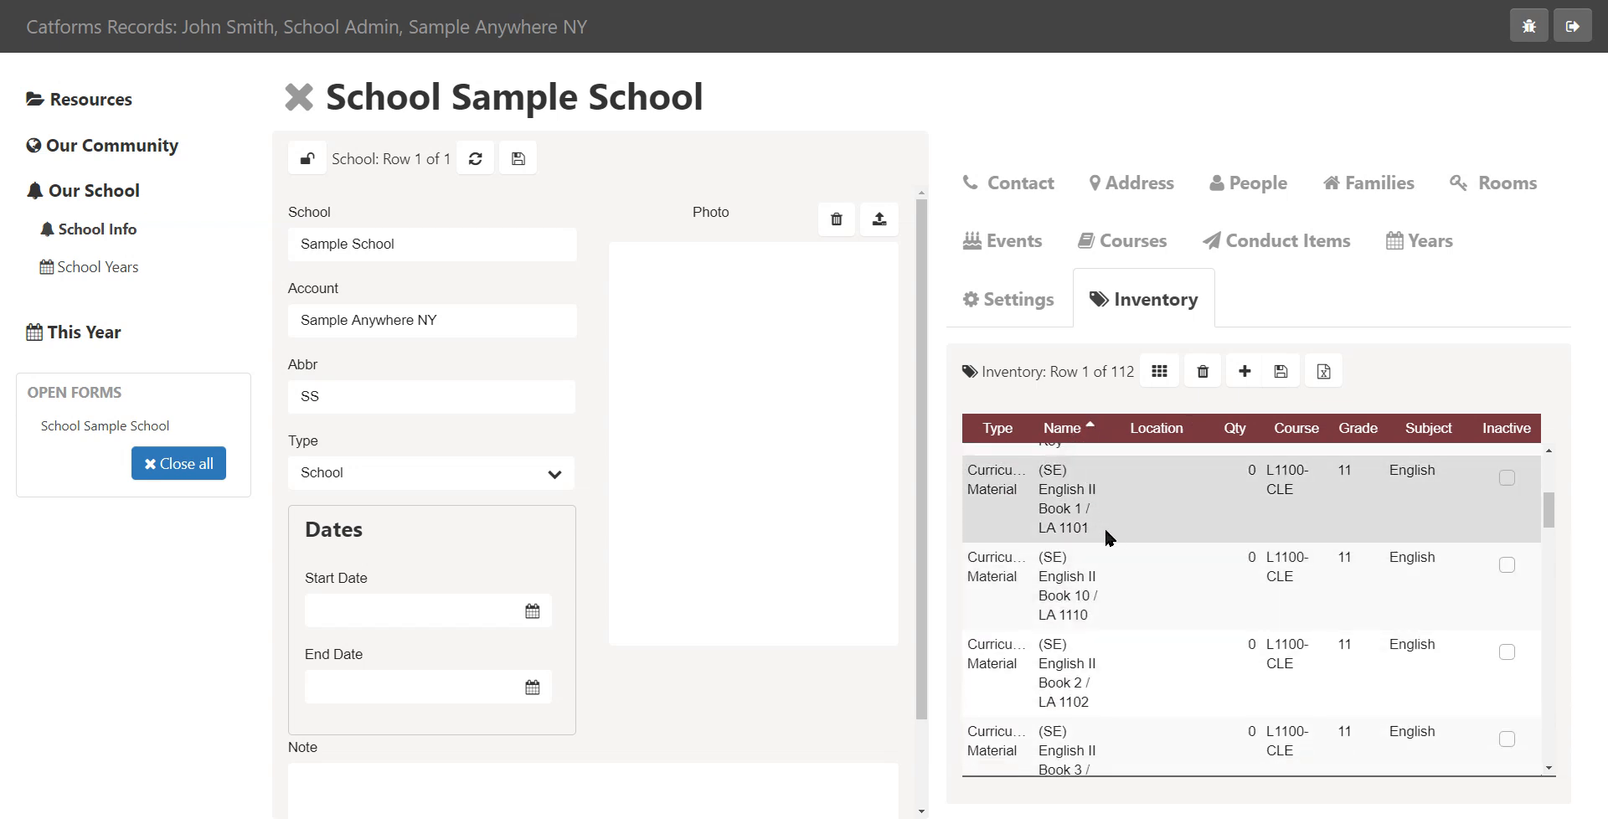
pyautogui.scroll(-3, 1184, 519)
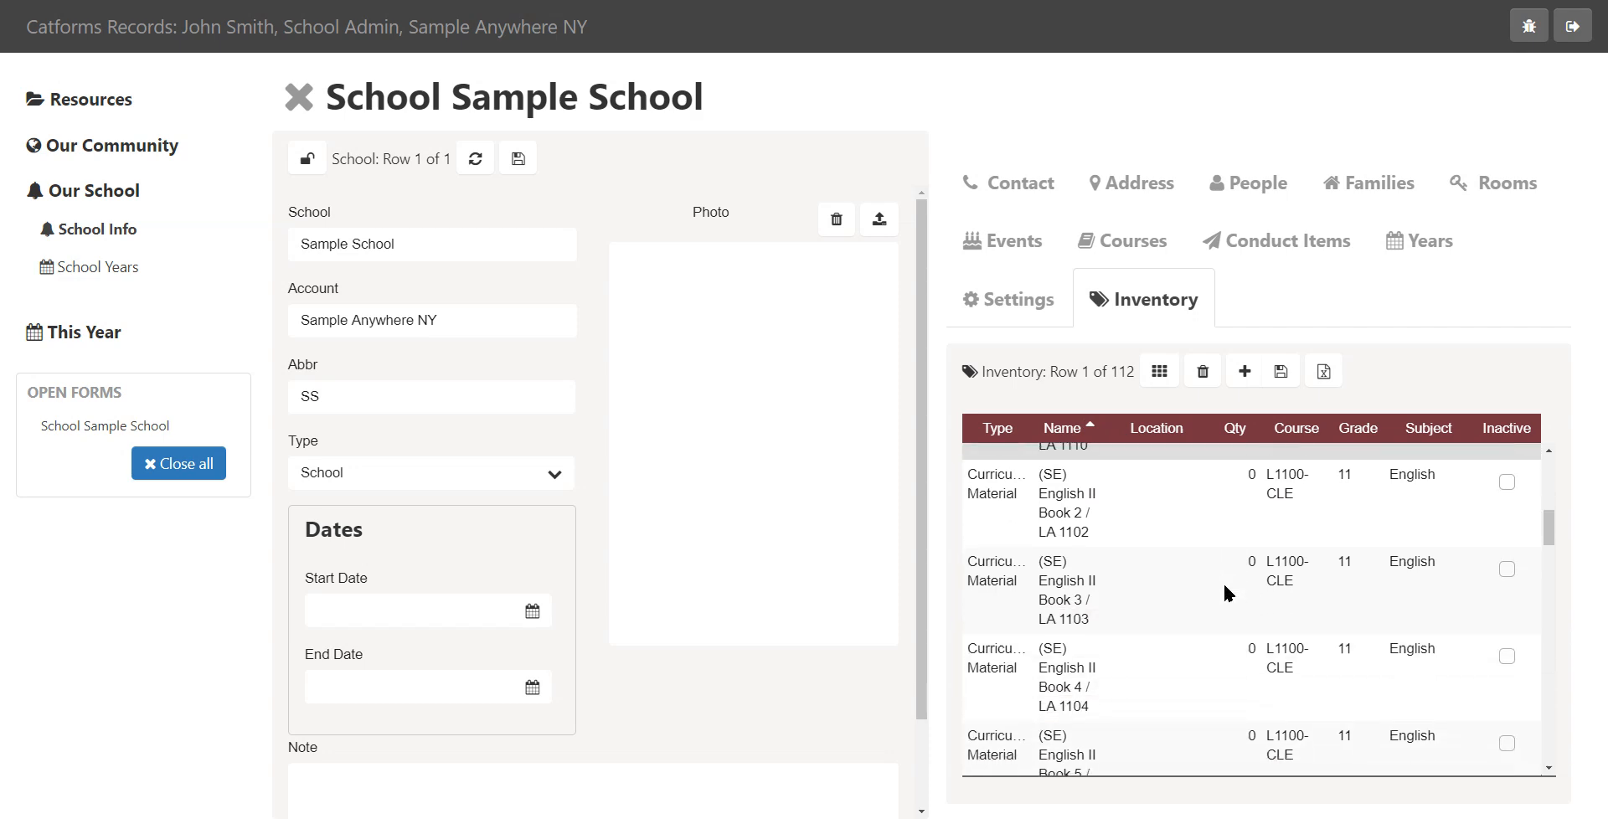
pyautogui.scroll(-6, 1223, 593)
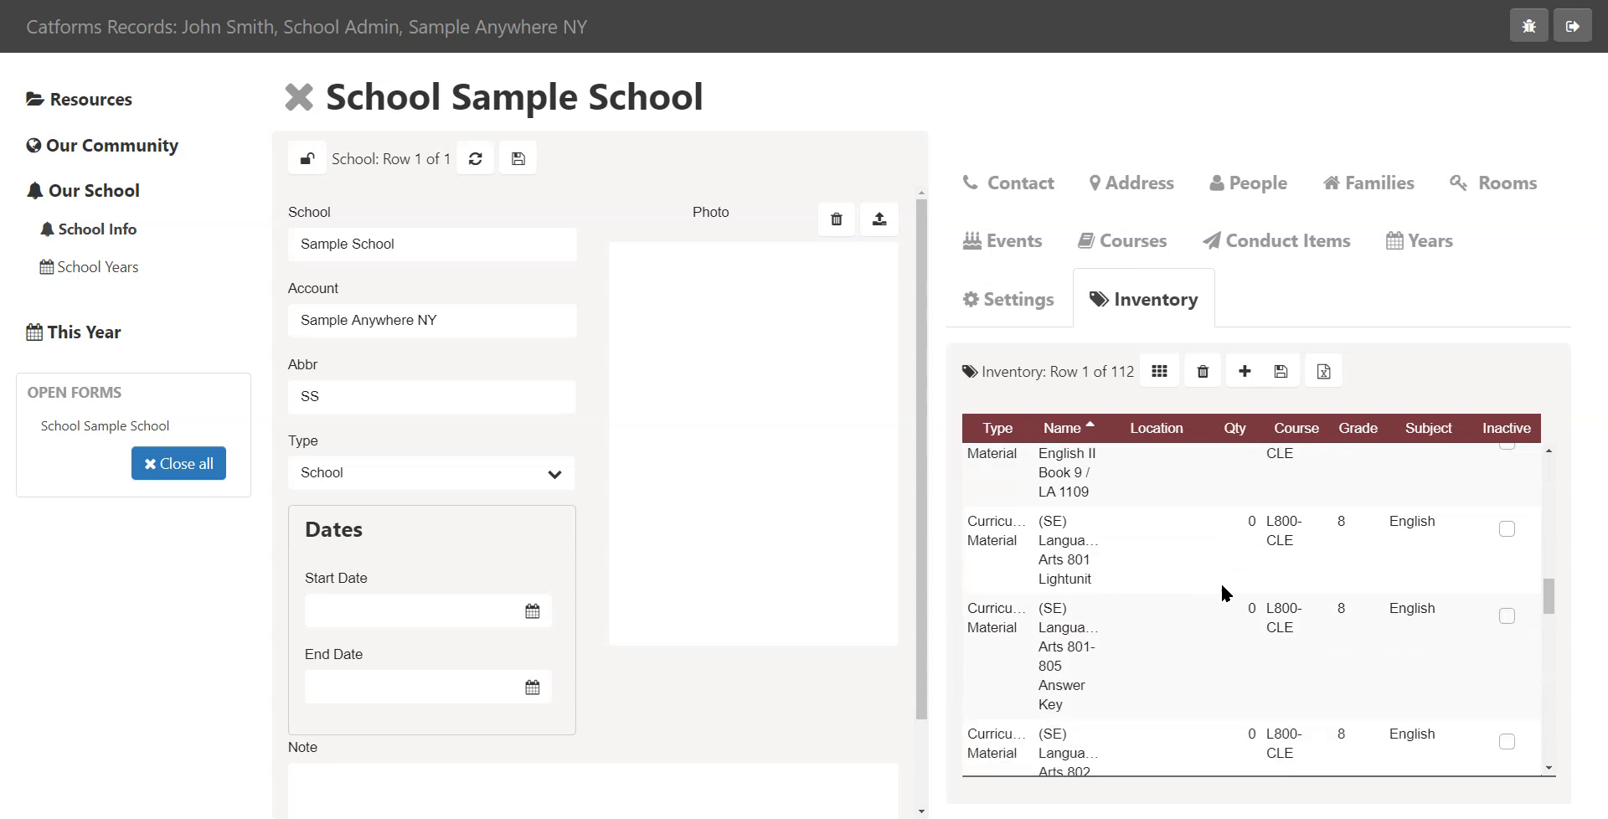
pyautogui.scroll(-2, 1236, 549)
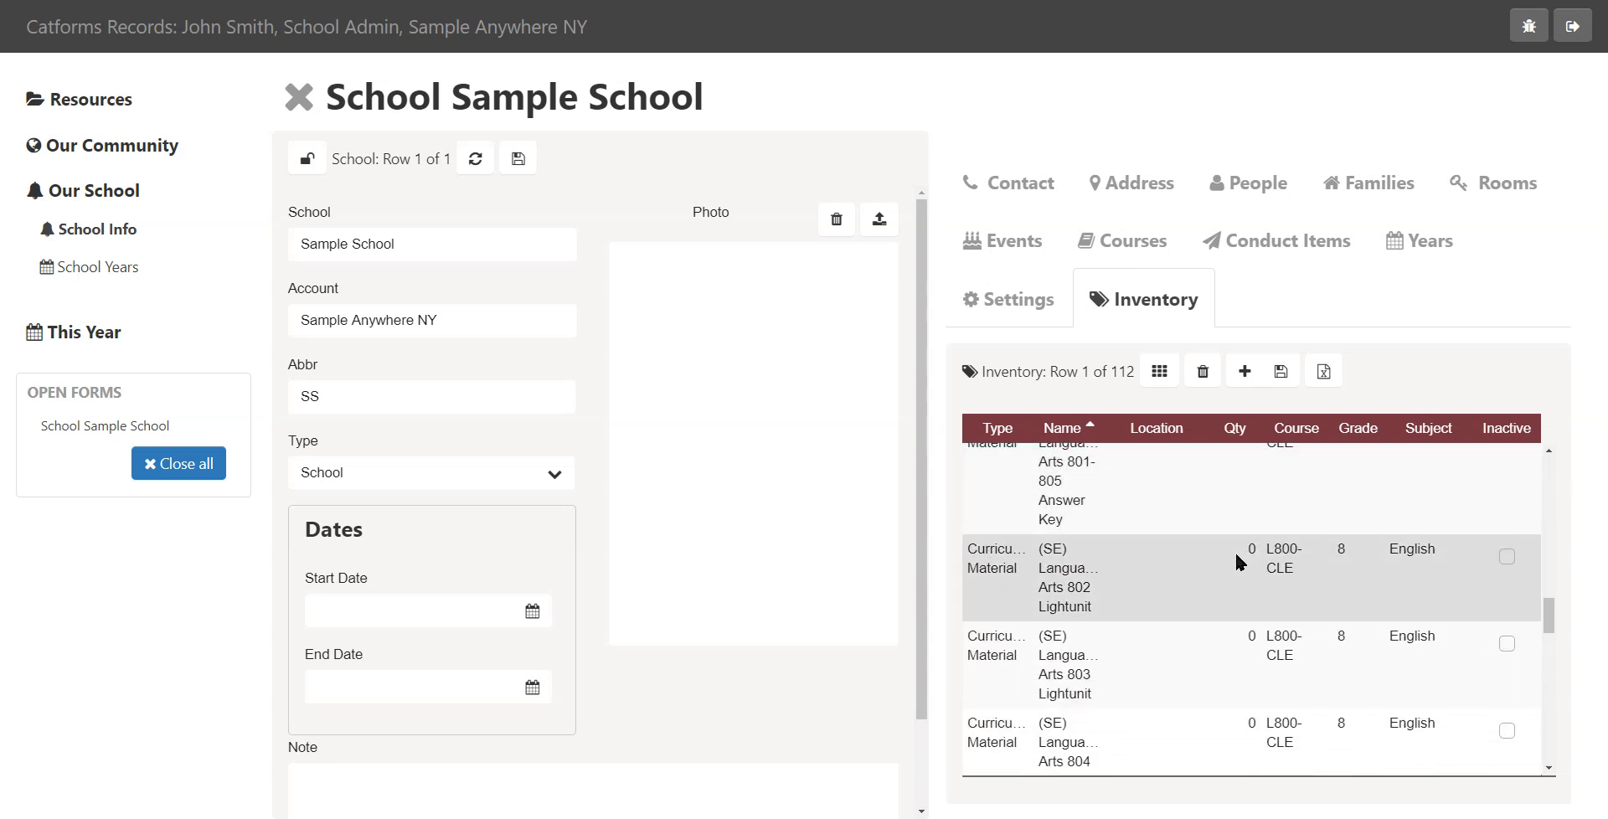
pyautogui.scroll(-1, 1235, 553)
pyautogui.scroll(-5, 1232, 558)
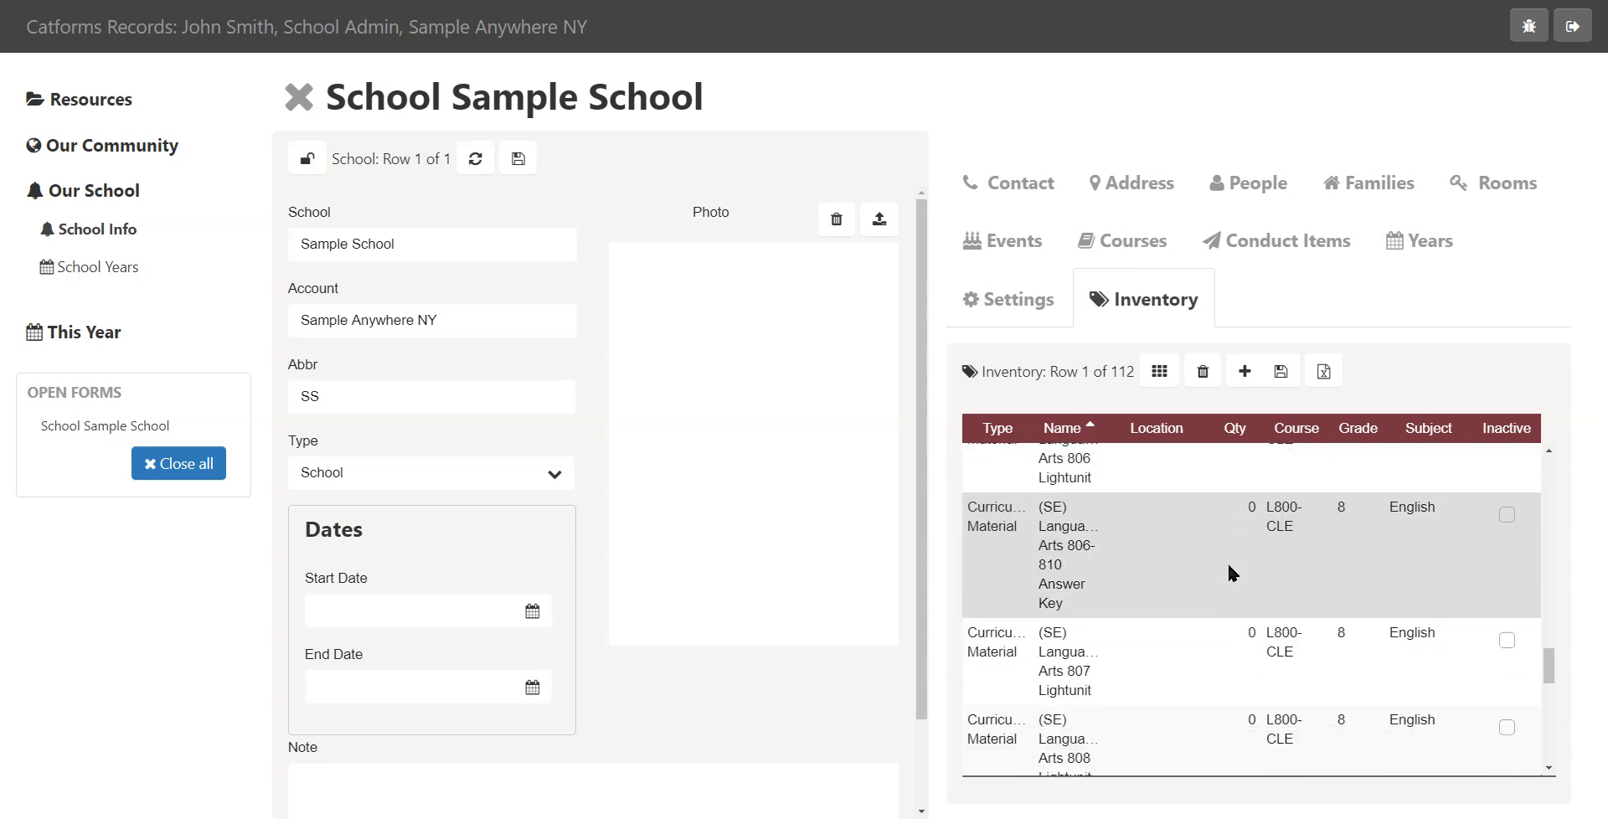
pyautogui.scroll(-2, 1229, 566)
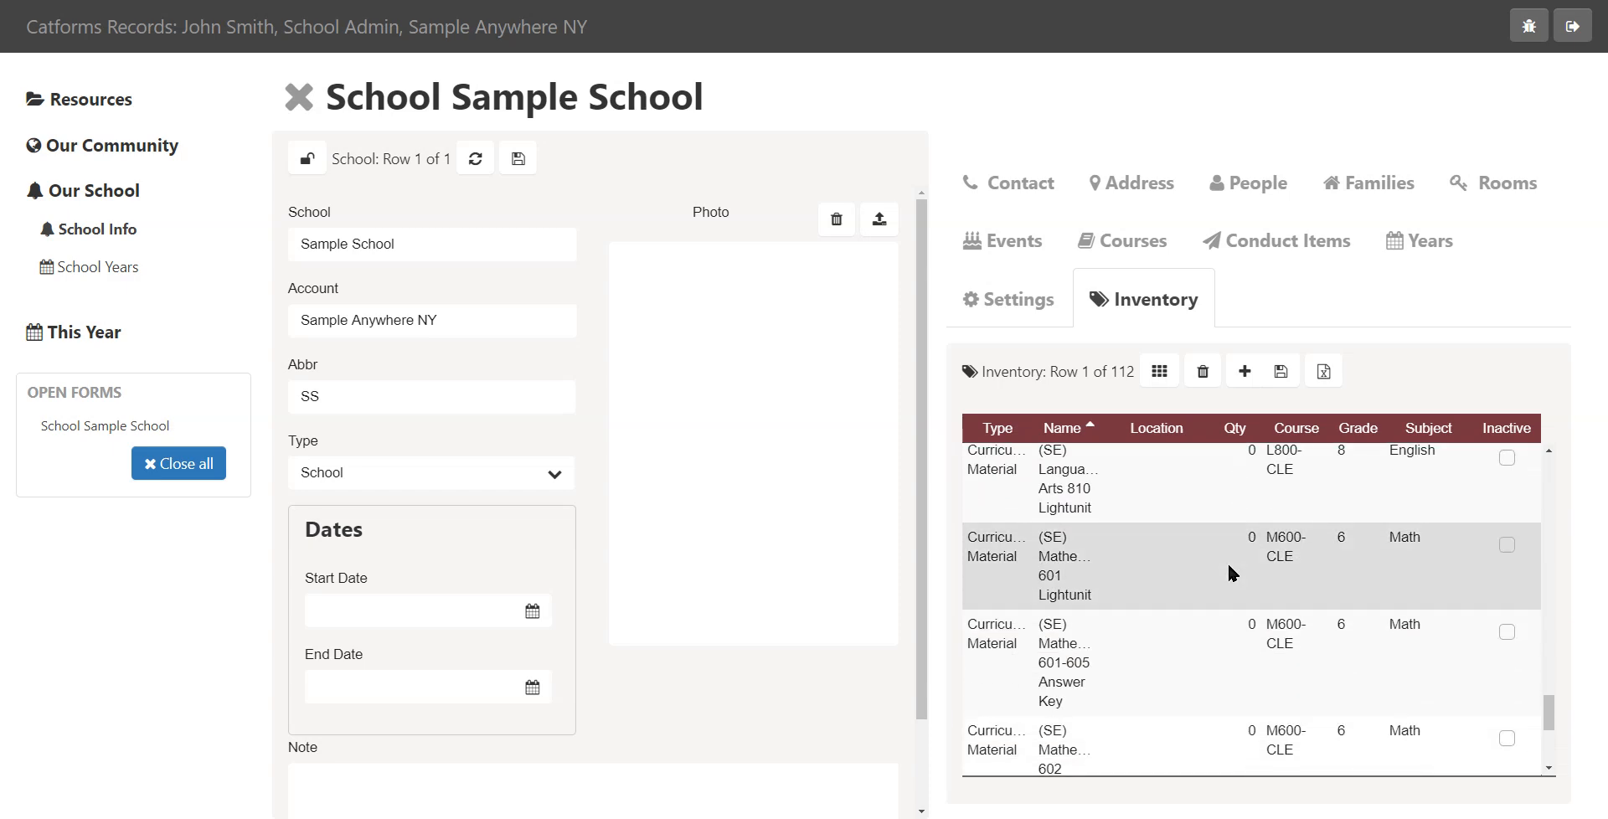
pyautogui.scroll(-7, 1229, 566)
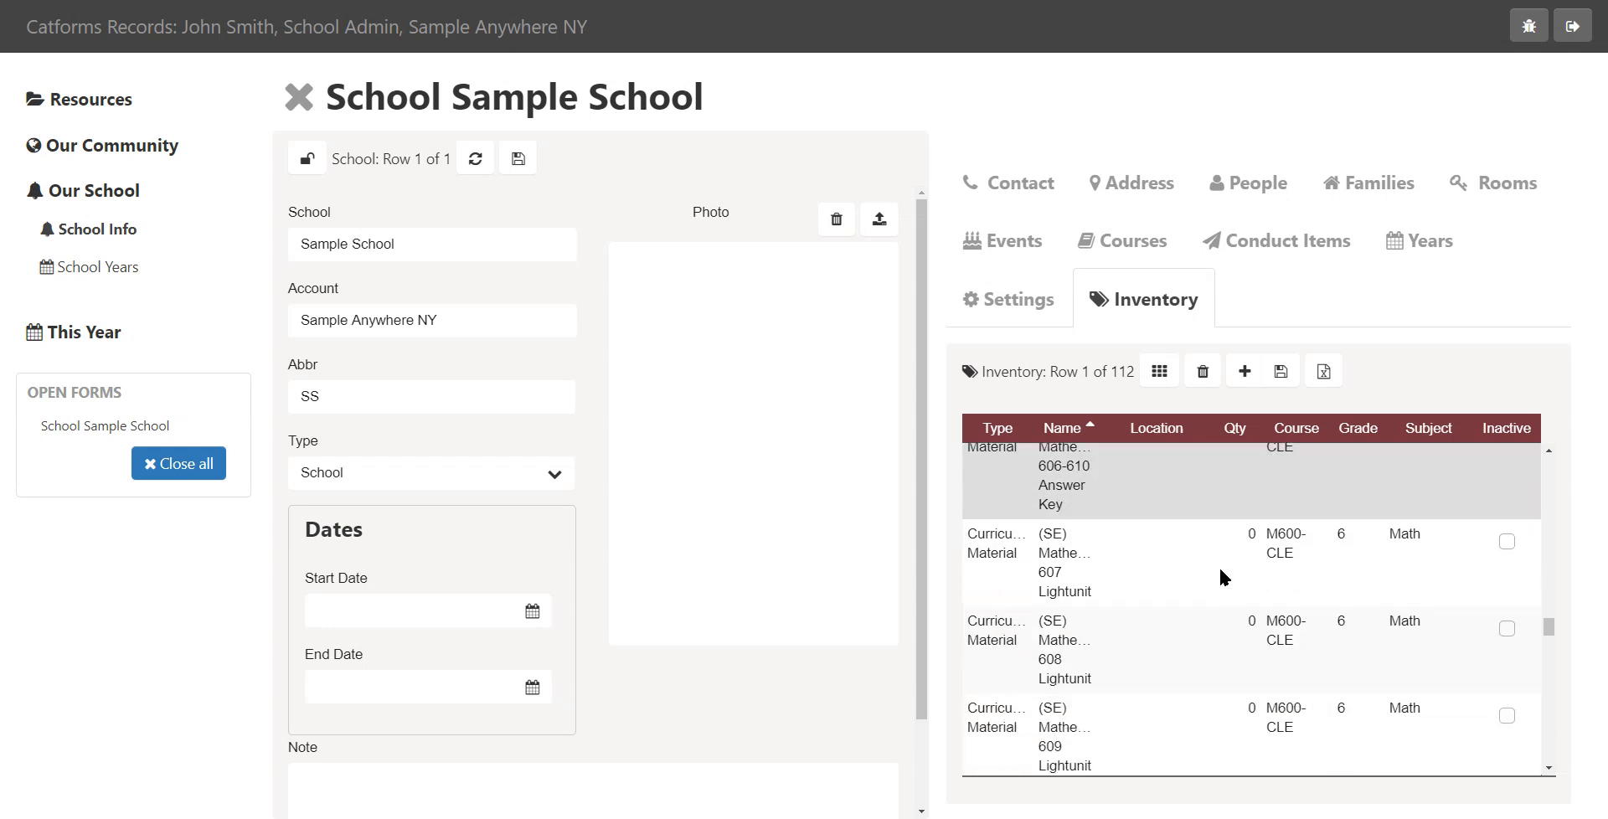
pyautogui.scroll(-10, 1221, 576)
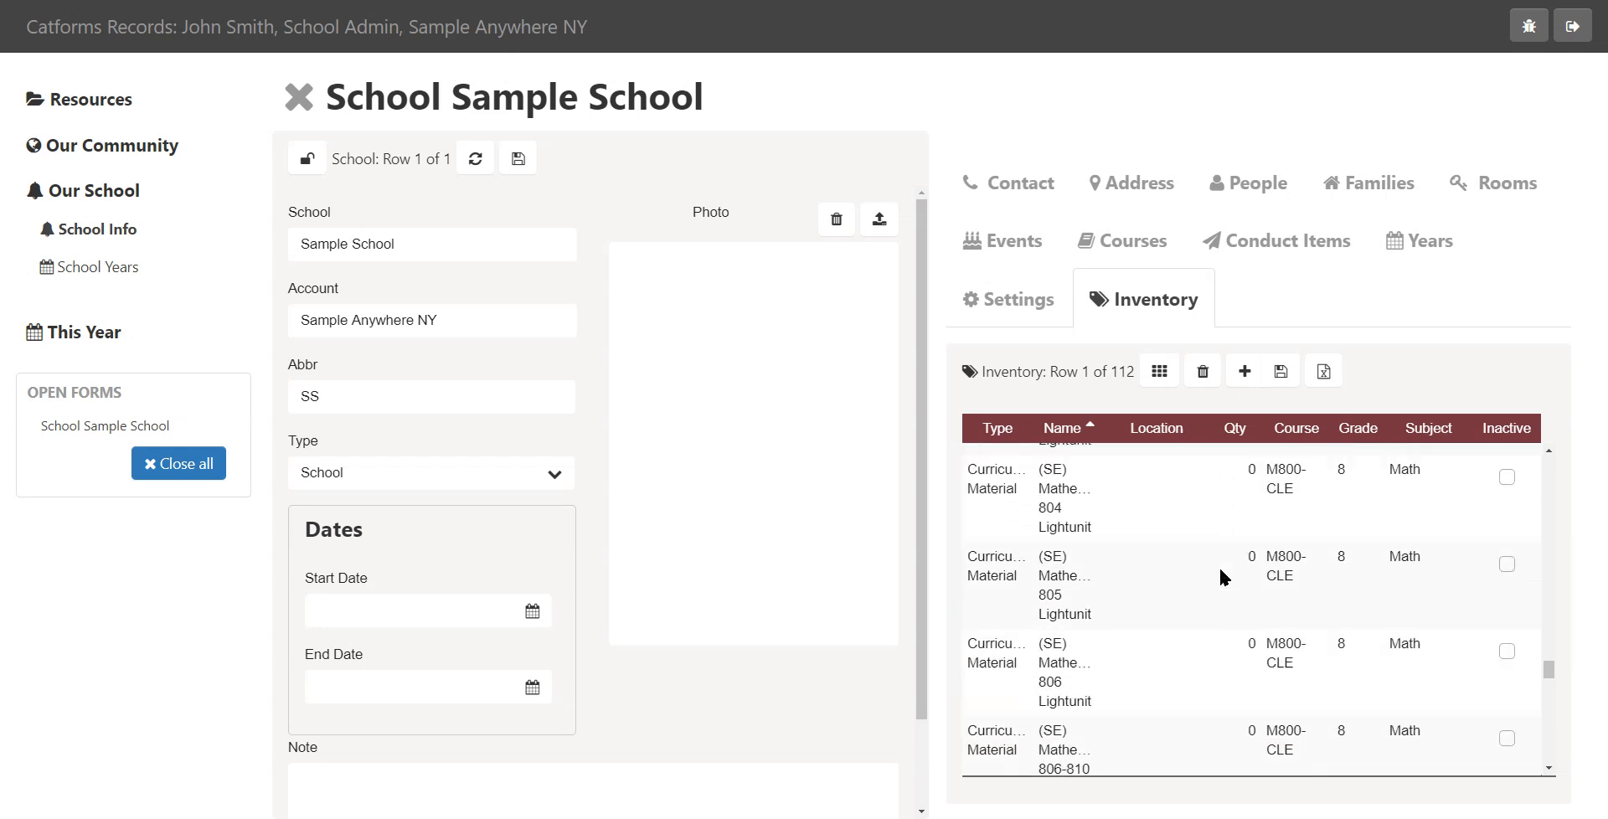
pyautogui.scroll(-6, 1220, 577)
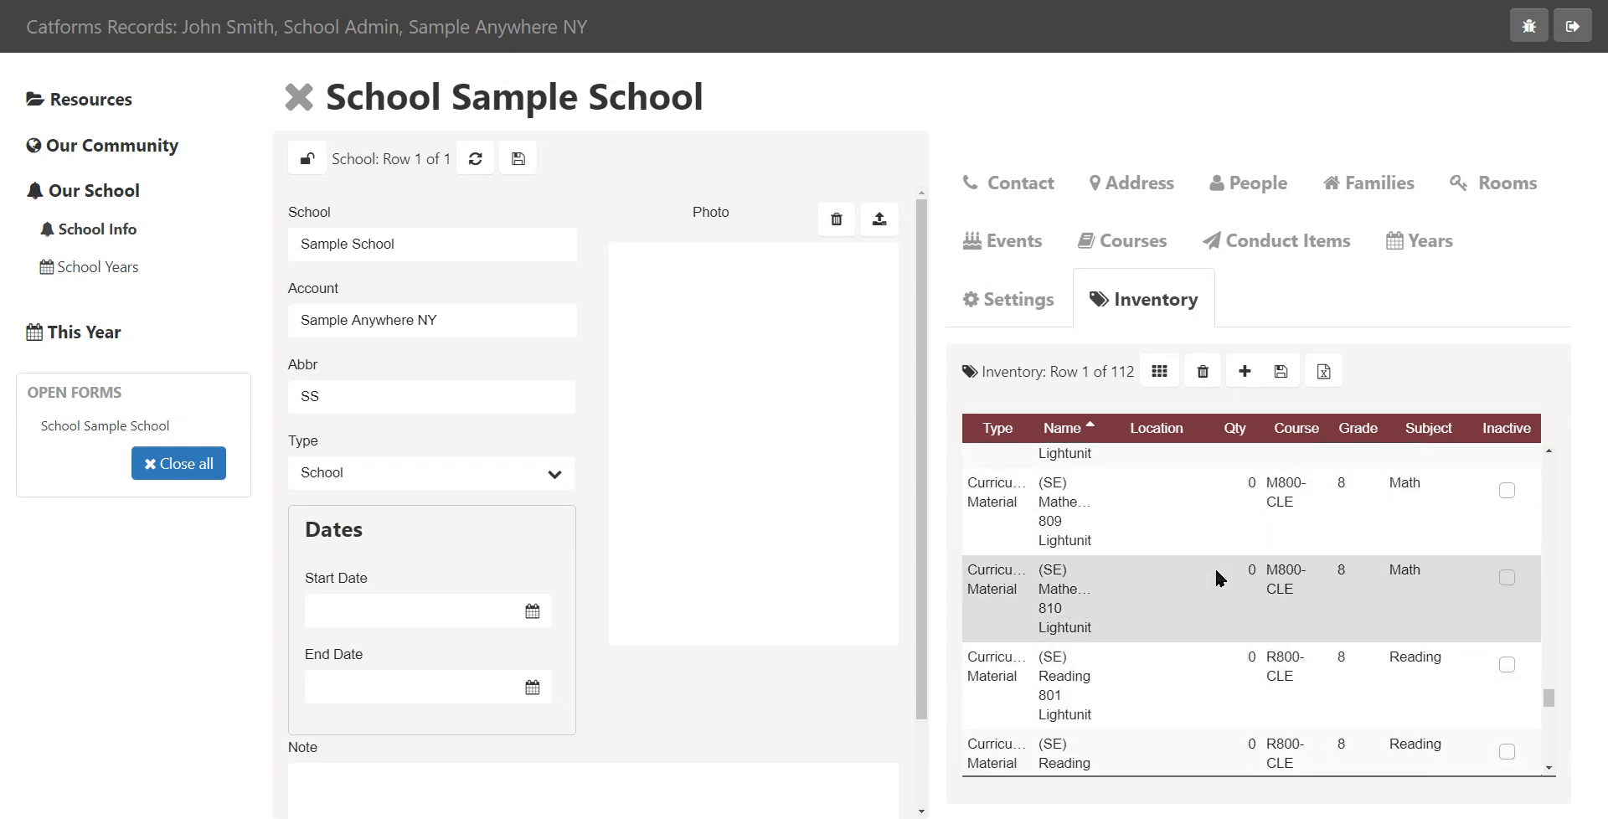
pyautogui.scroll(-5, 1215, 566)
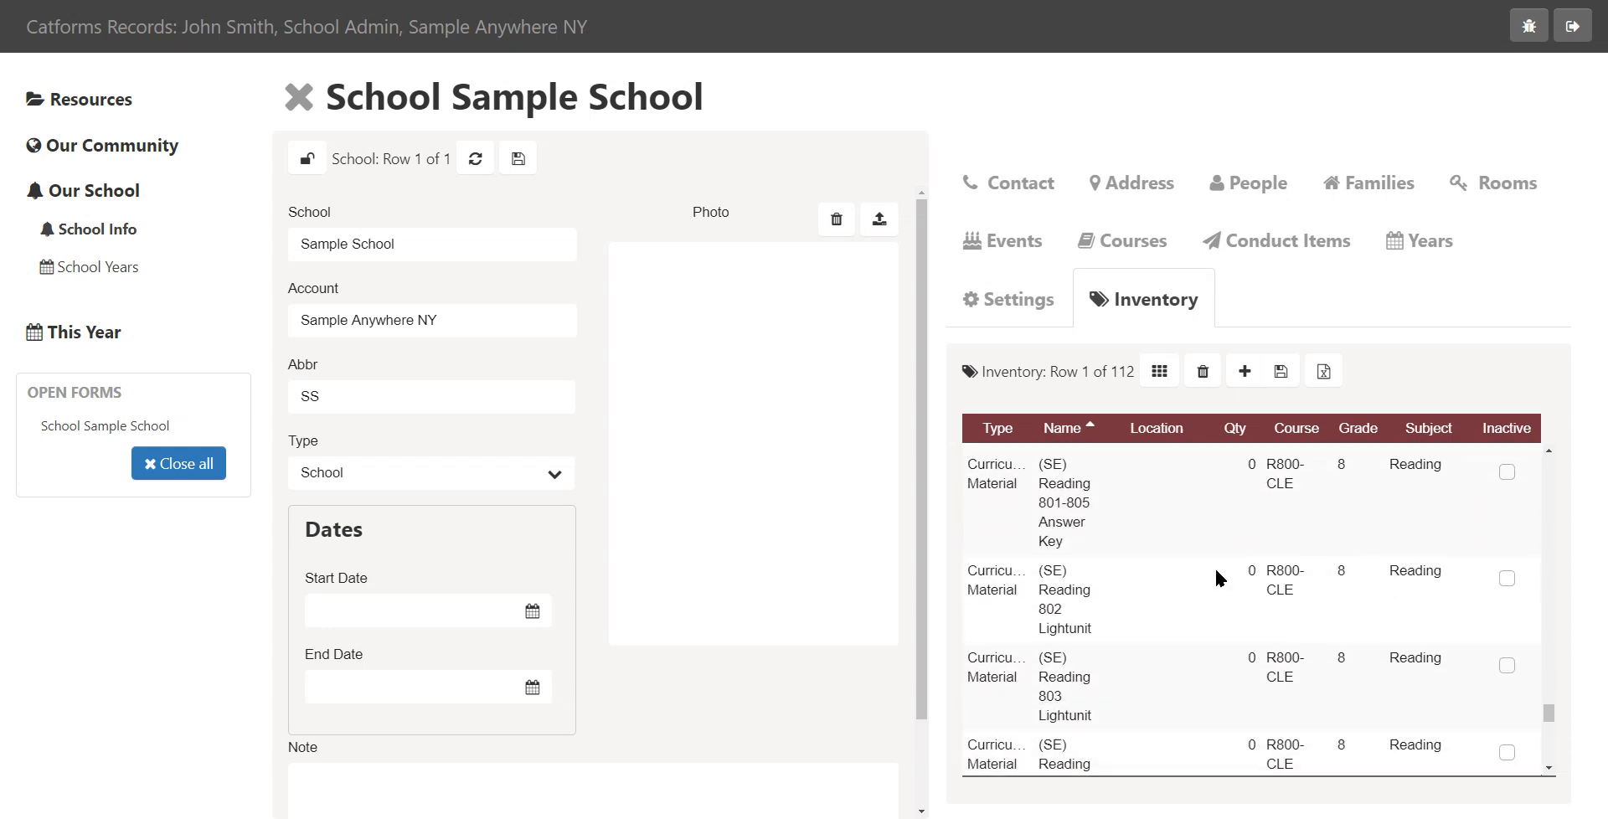
pyautogui.click(1168, 244)
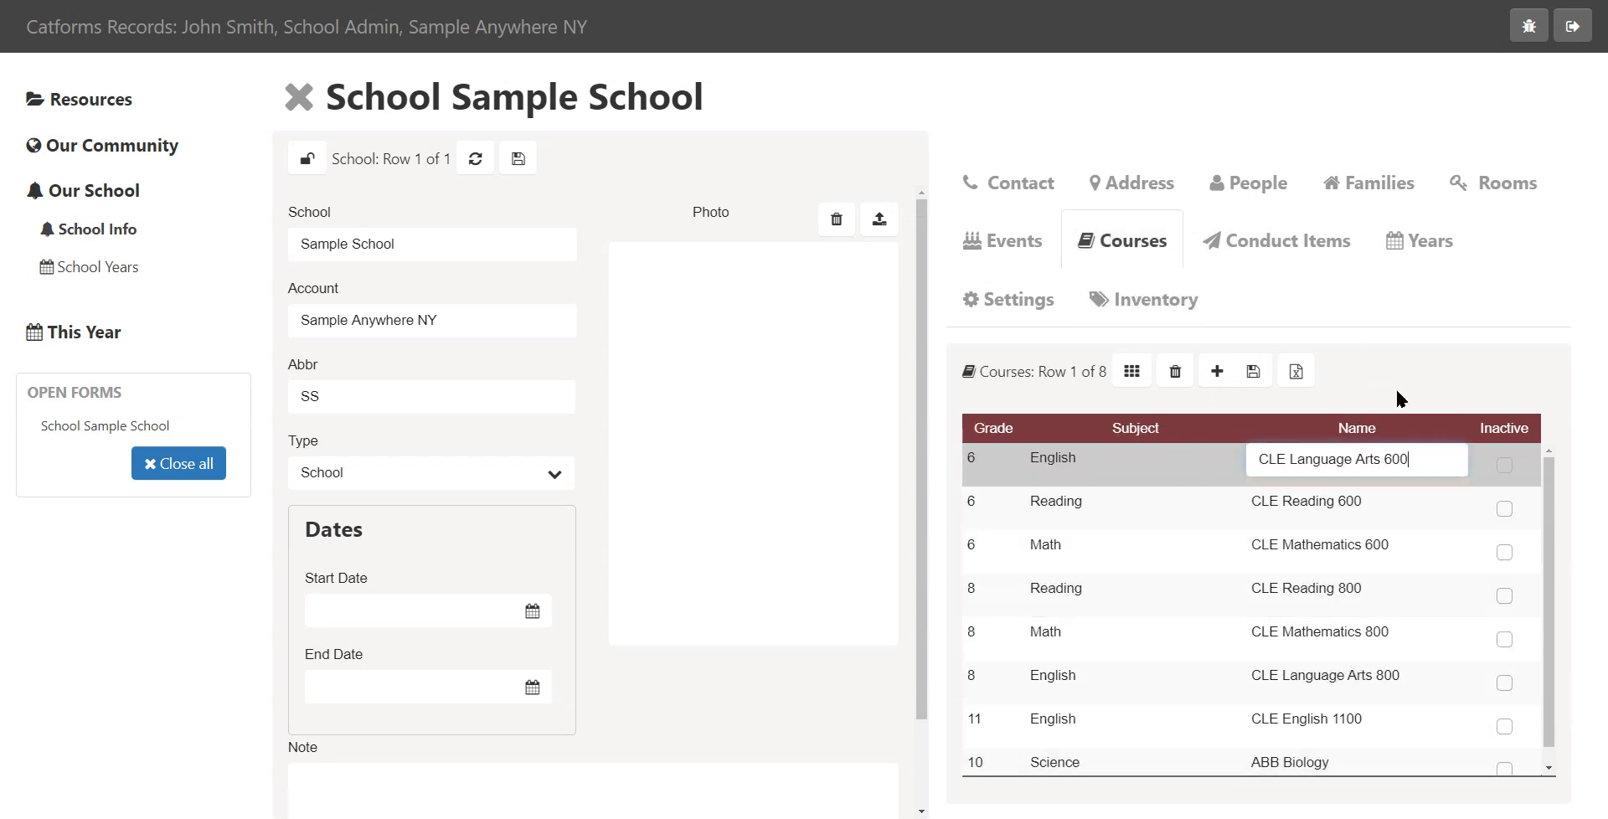
pyautogui.click(1179, 308)
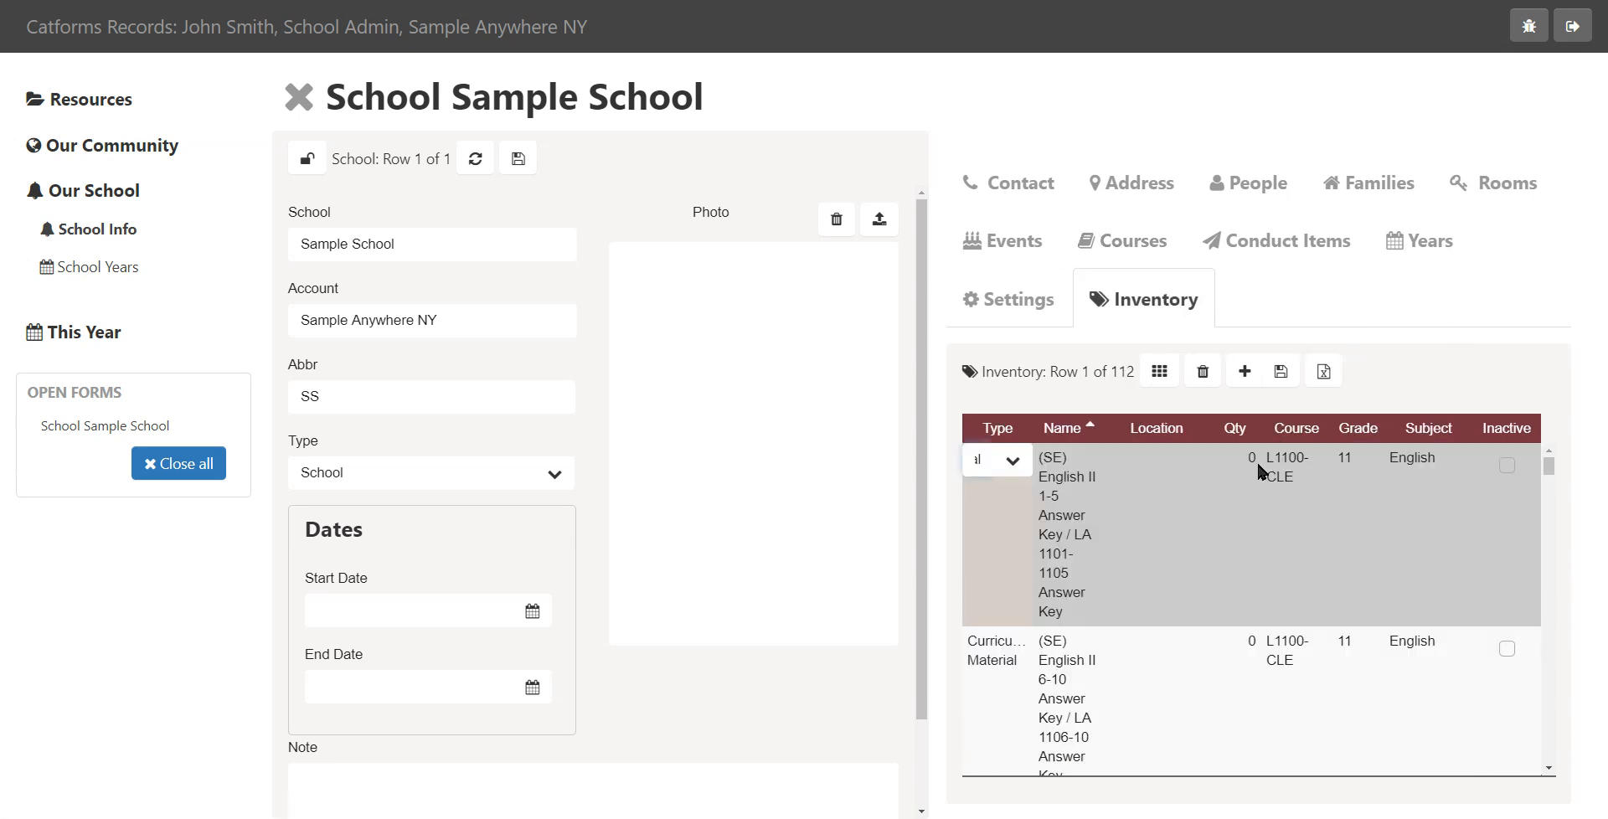